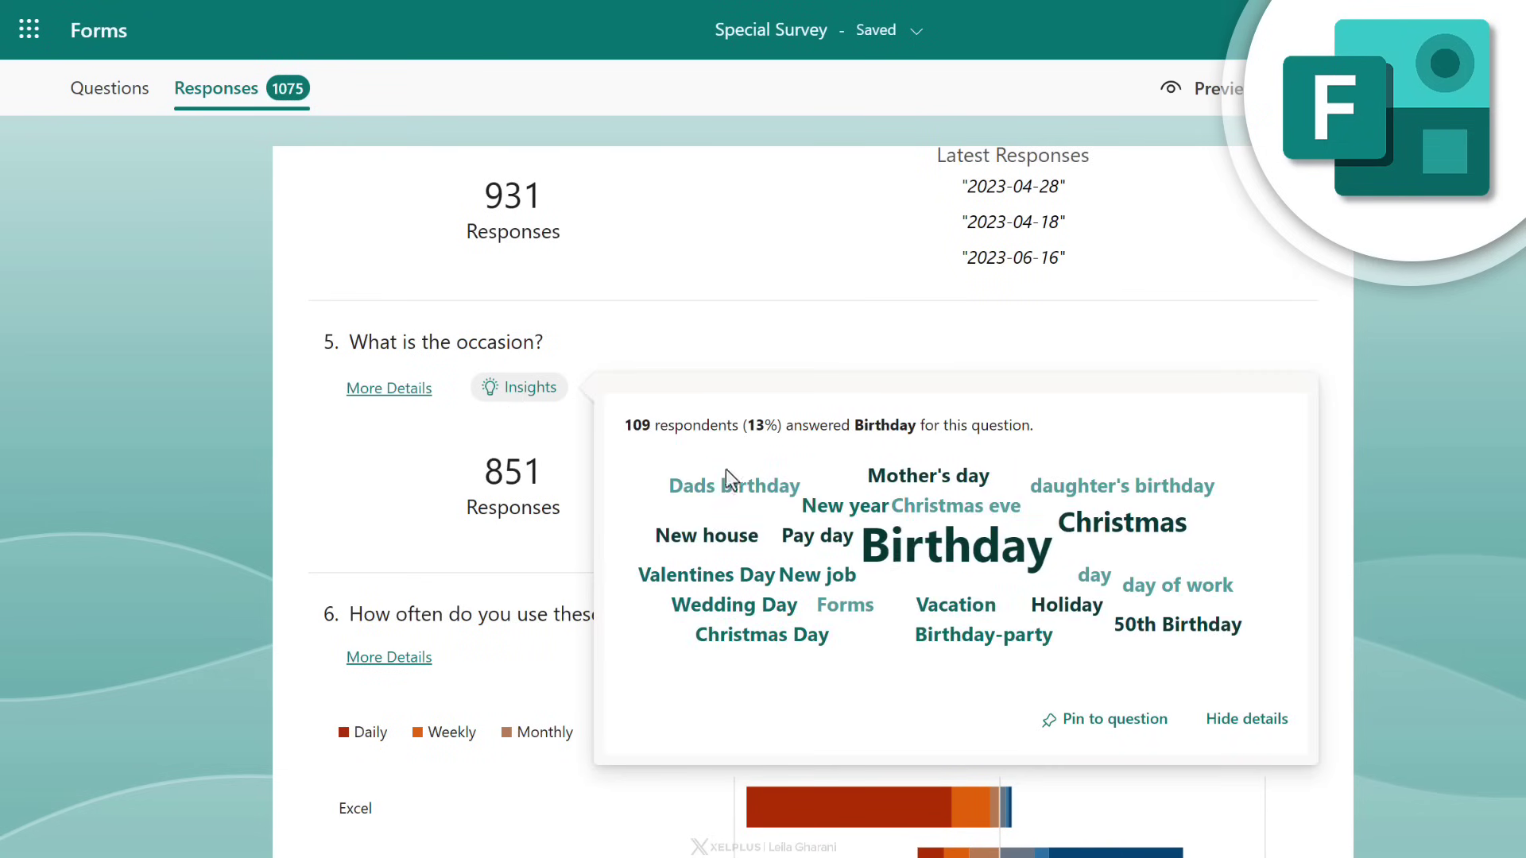
# Pin the occasion word-cloud insight to question 5 of the Special Survey.
pyautogui.click(1121, 720)
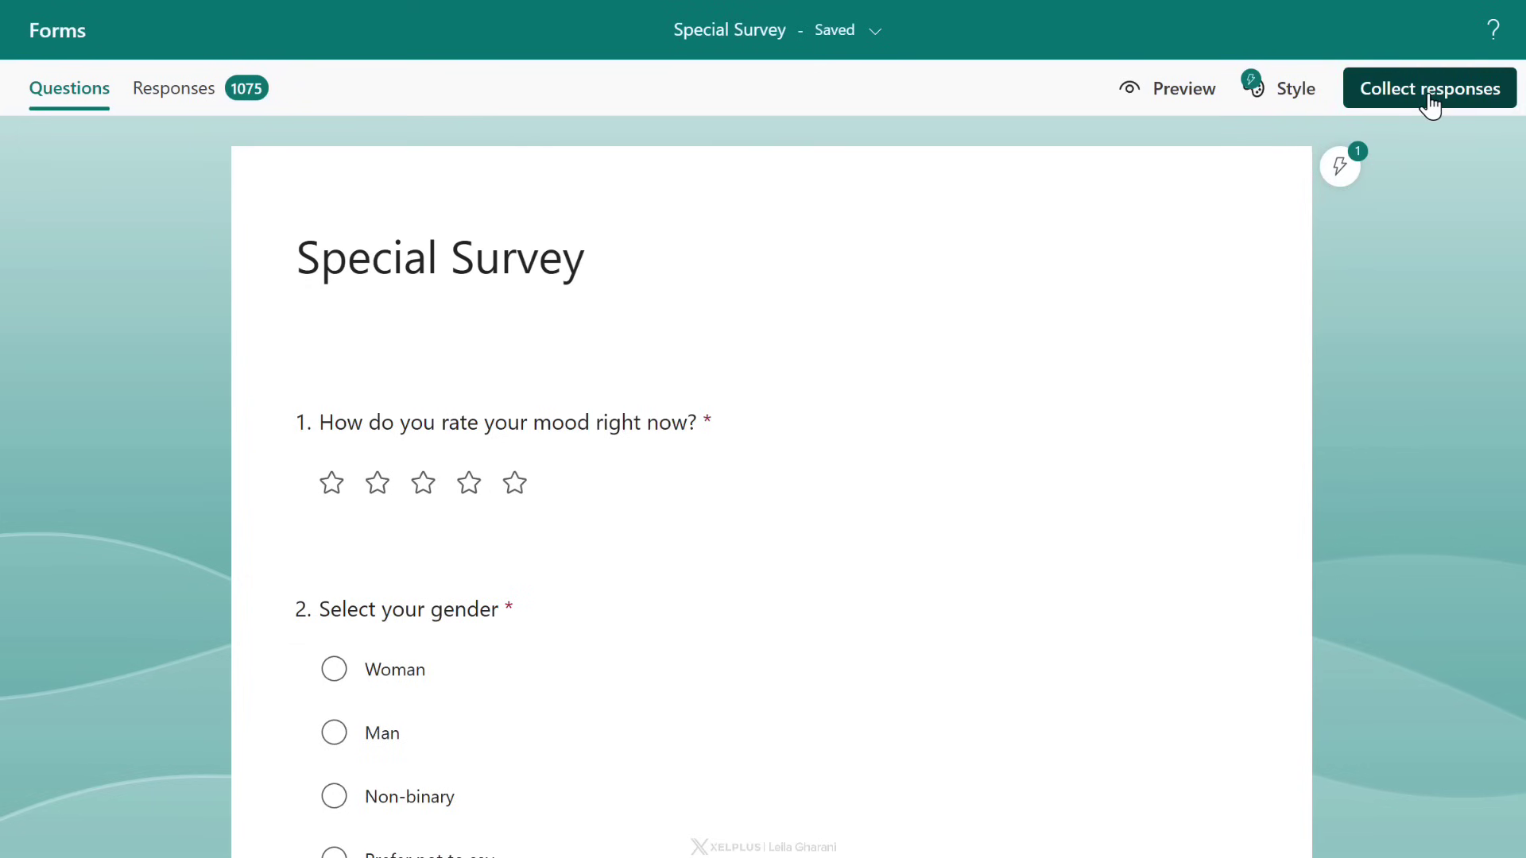
# Bring up the Collect responses sharing dialog for the Special Survey.
pyautogui.click(1424, 92)
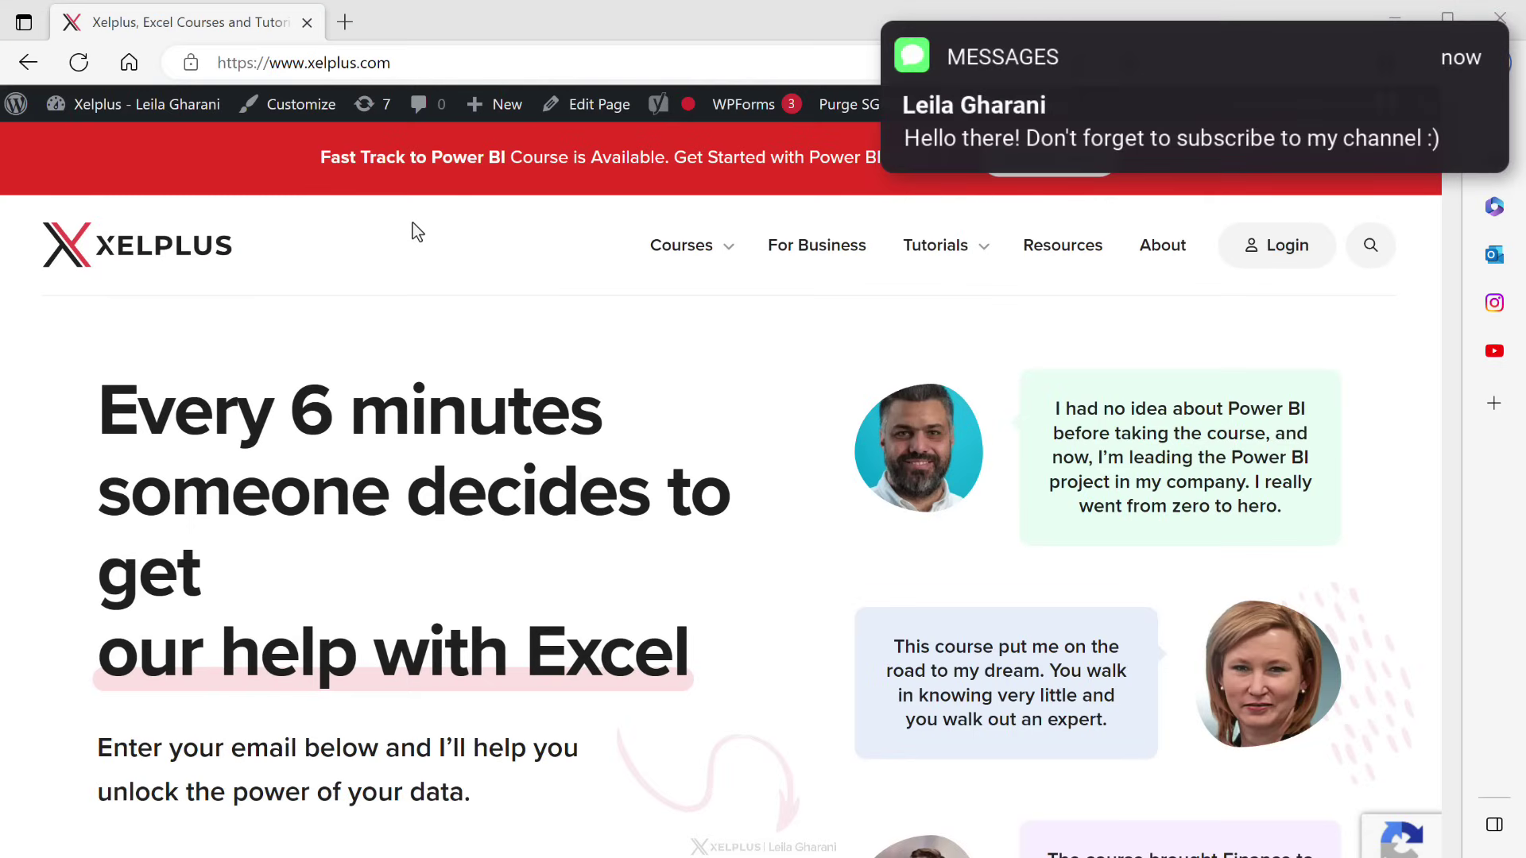
# Load forms.office.com by entering 'forms' in the Edge address bar.
pyautogui.click(406, 64)
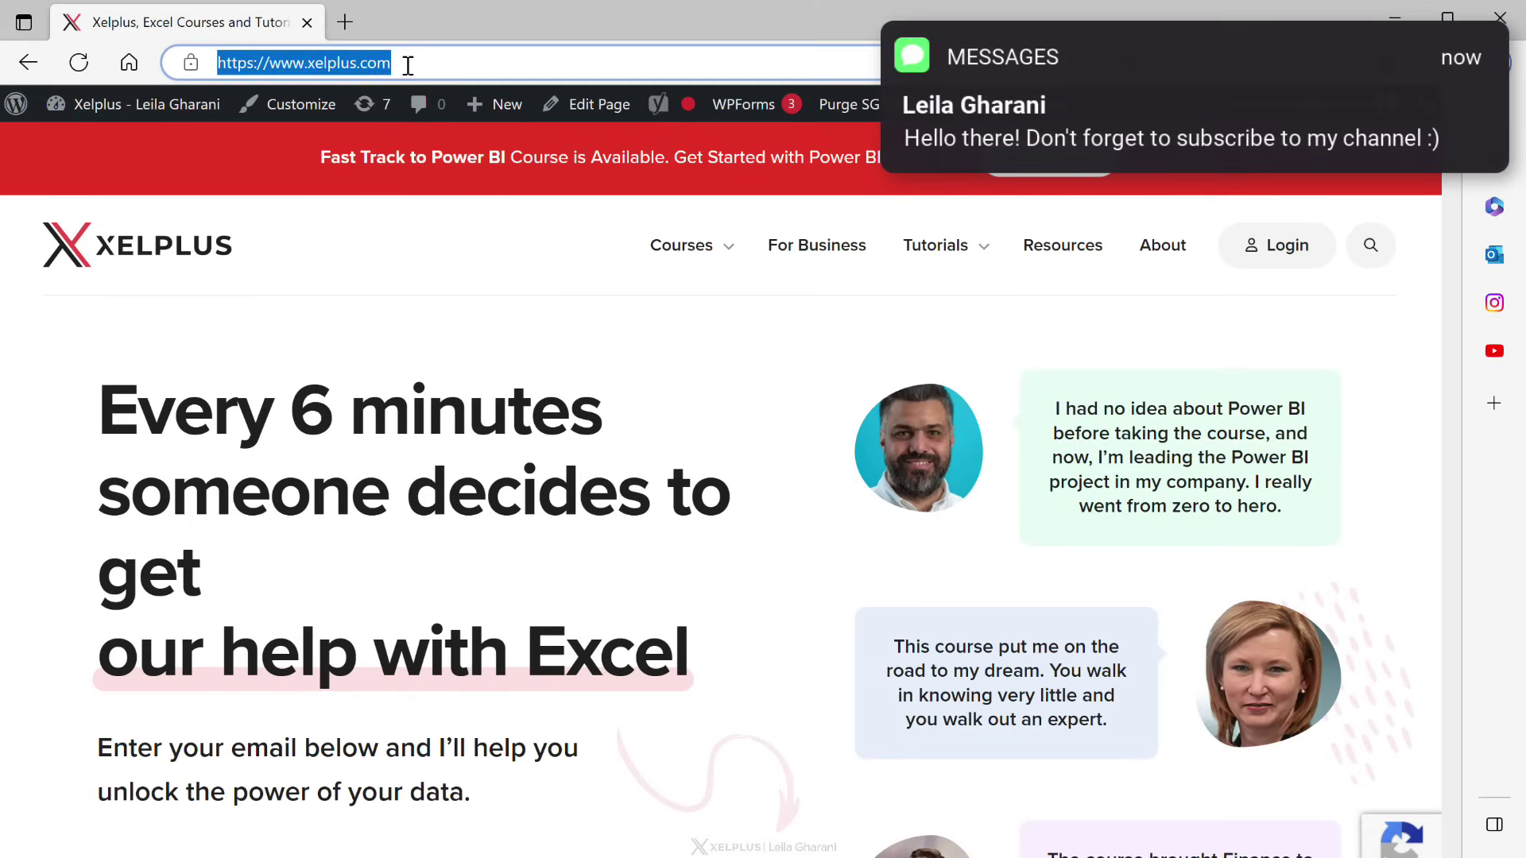
pyautogui.write('forms')
pyautogui.press('Return')
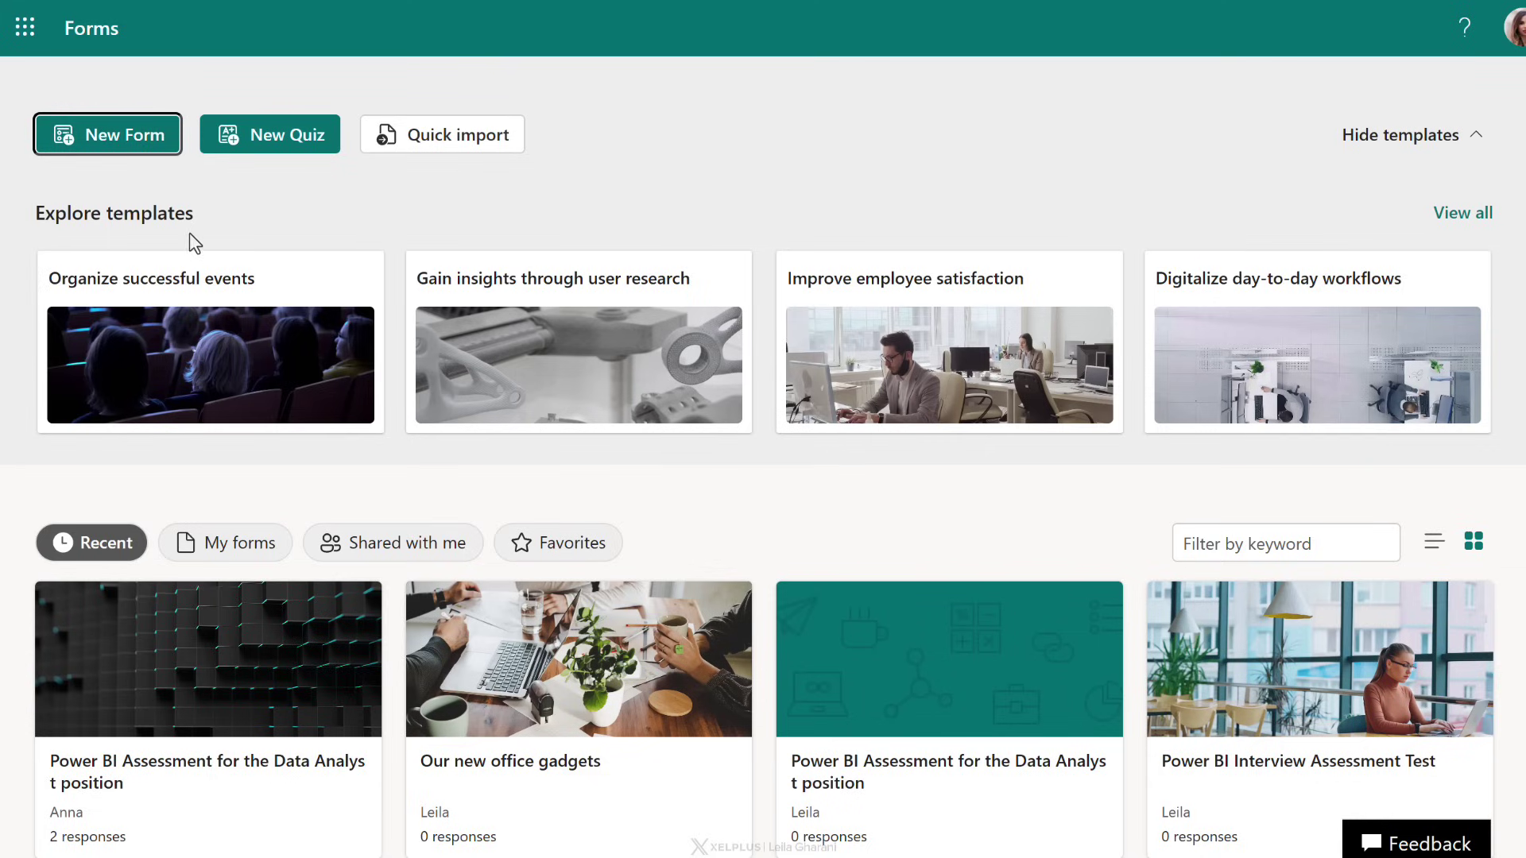
# Start a new form from the Employee satisfaction survey template in the full template gallery.
pyautogui.click(1432, 222)
pyautogui.scroll(-5, 623, 408)
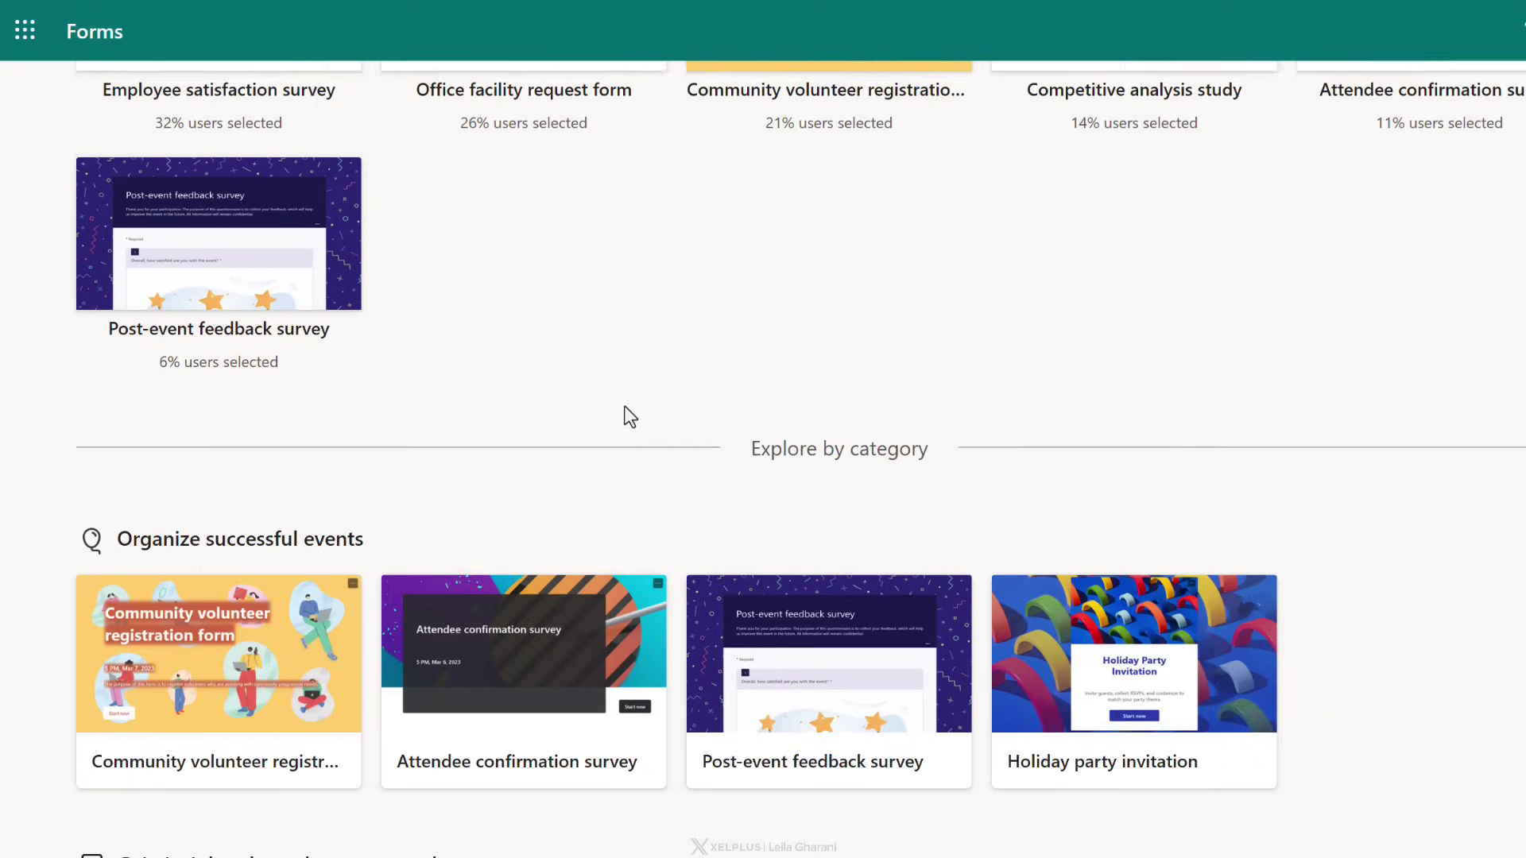
pyautogui.scroll(-10, 624, 426)
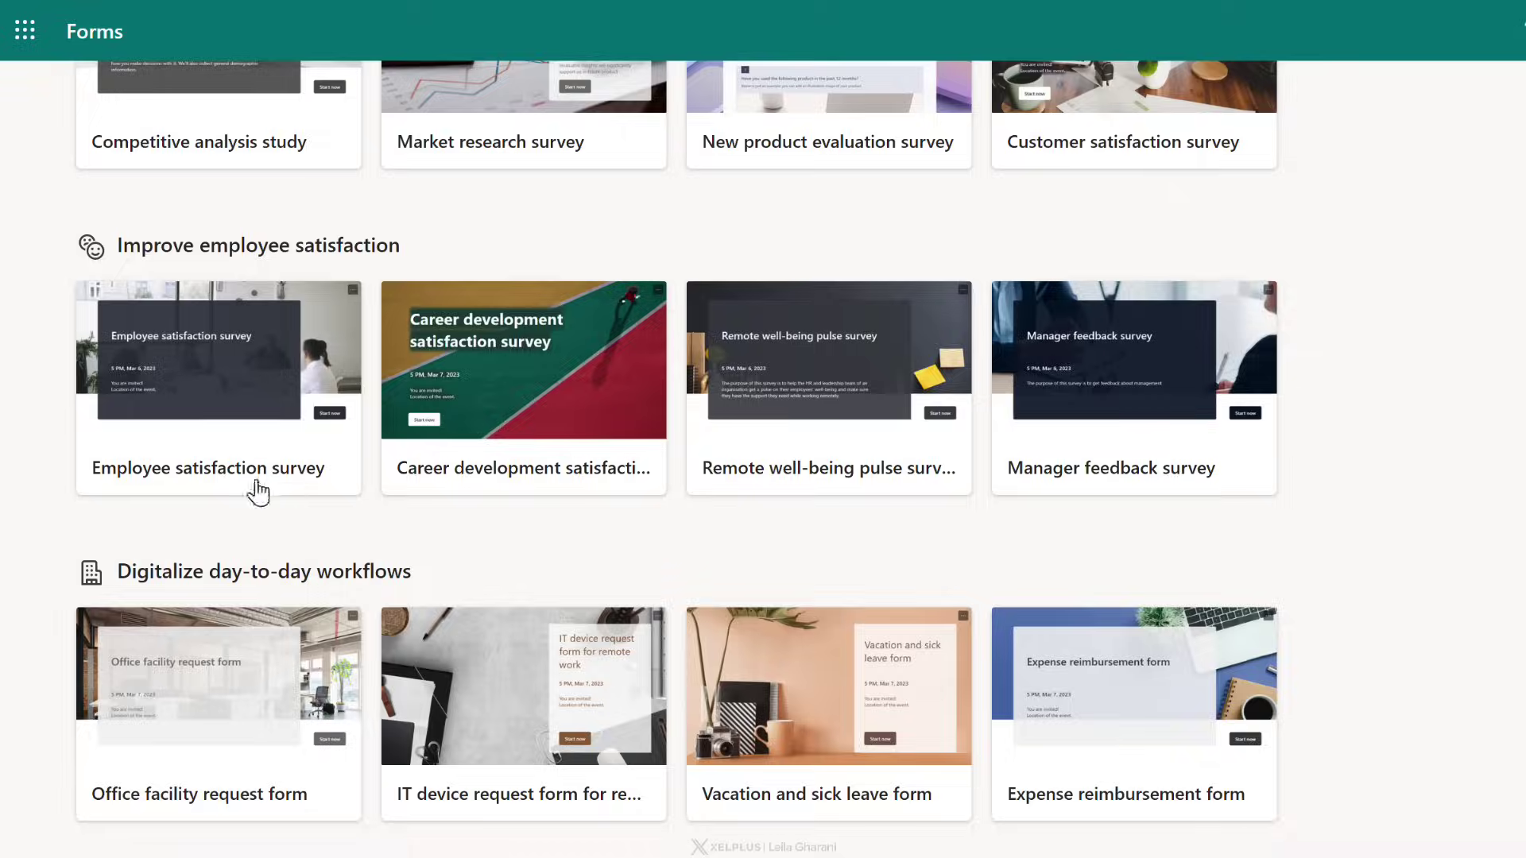
pyautogui.click(199, 411)
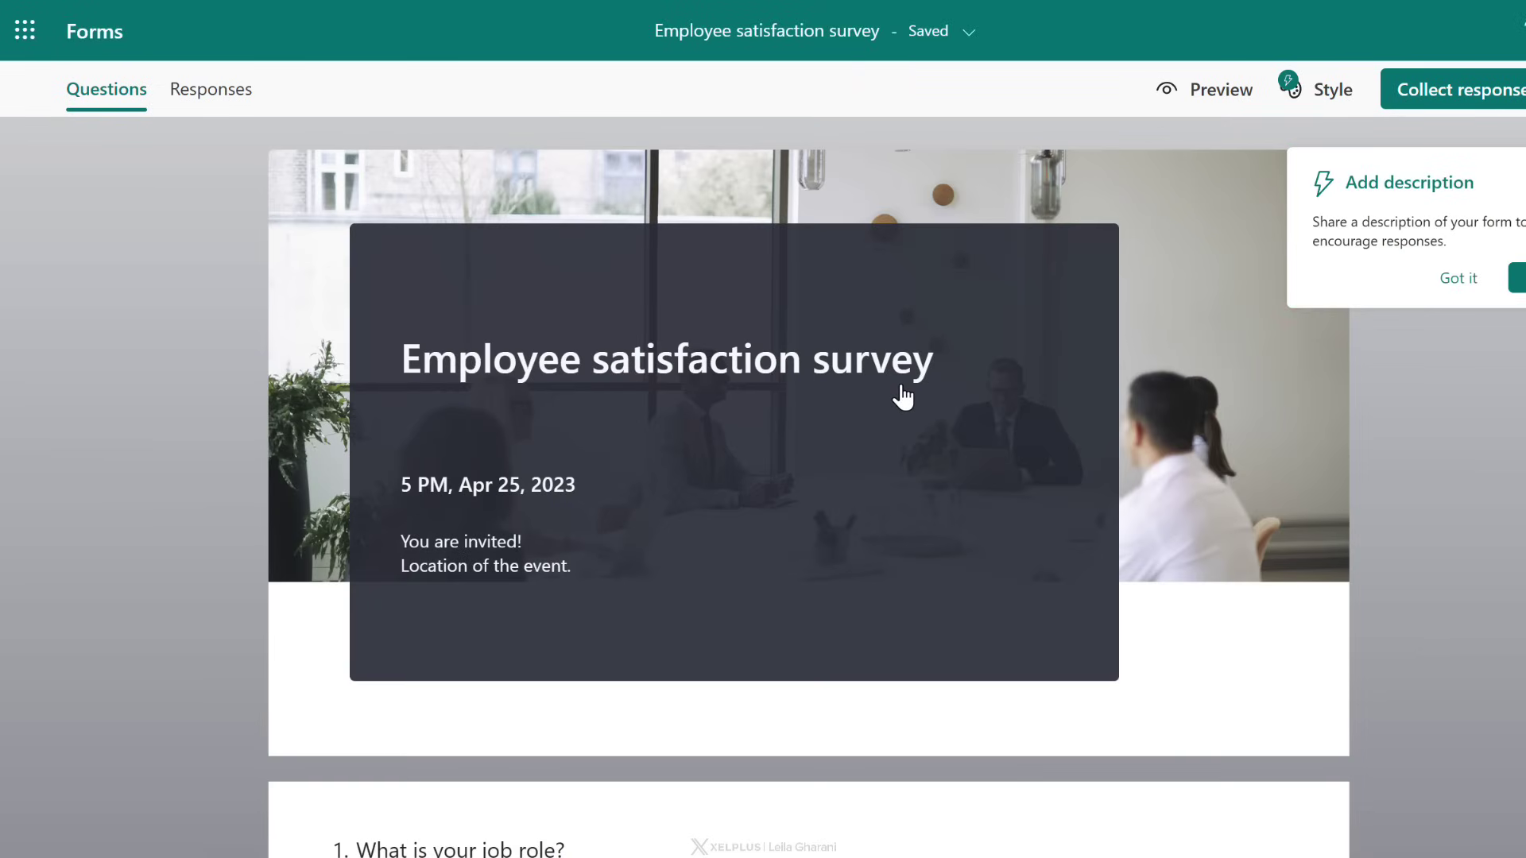
# Edit question 5, the career-opportunities agree/disagree Likert grid.
pyautogui.scroll(-7, 906, 414)
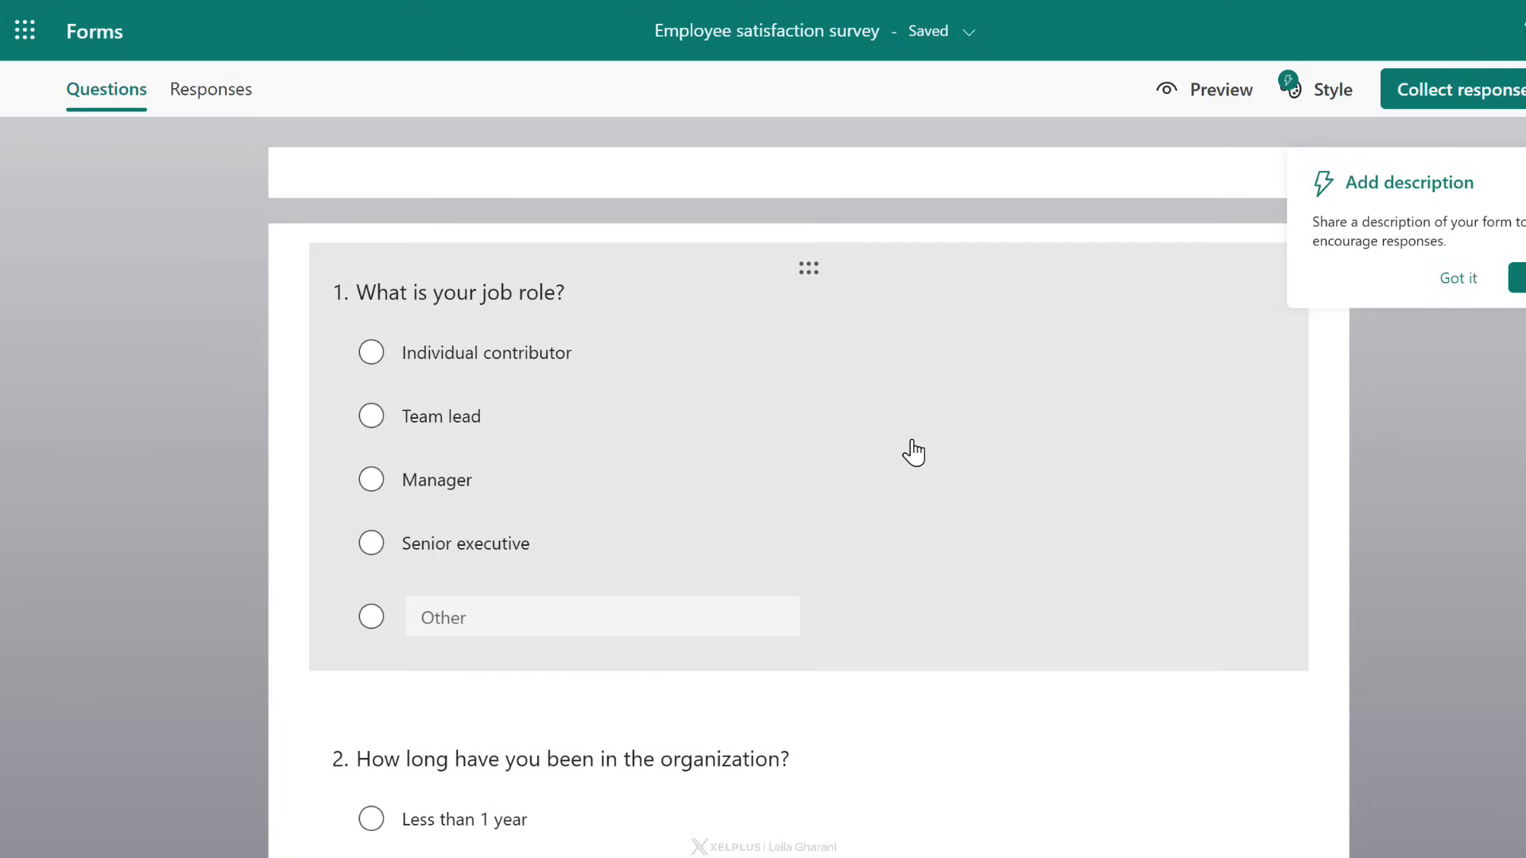
pyautogui.scroll(-20, 461, 509)
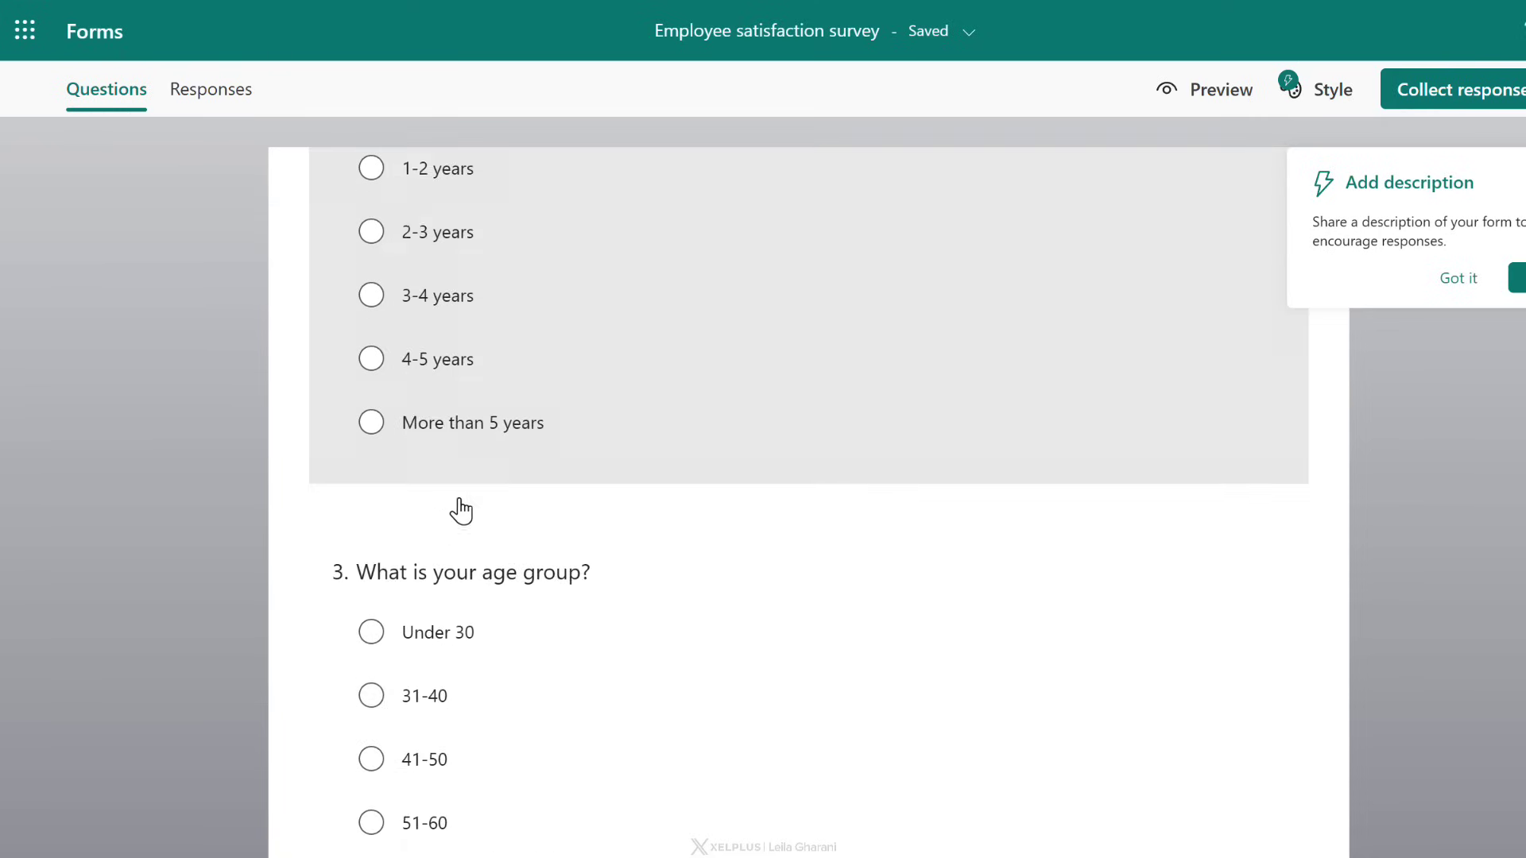
pyautogui.scroll(-3, 811, 487)
pyautogui.scroll(4, 809, 492)
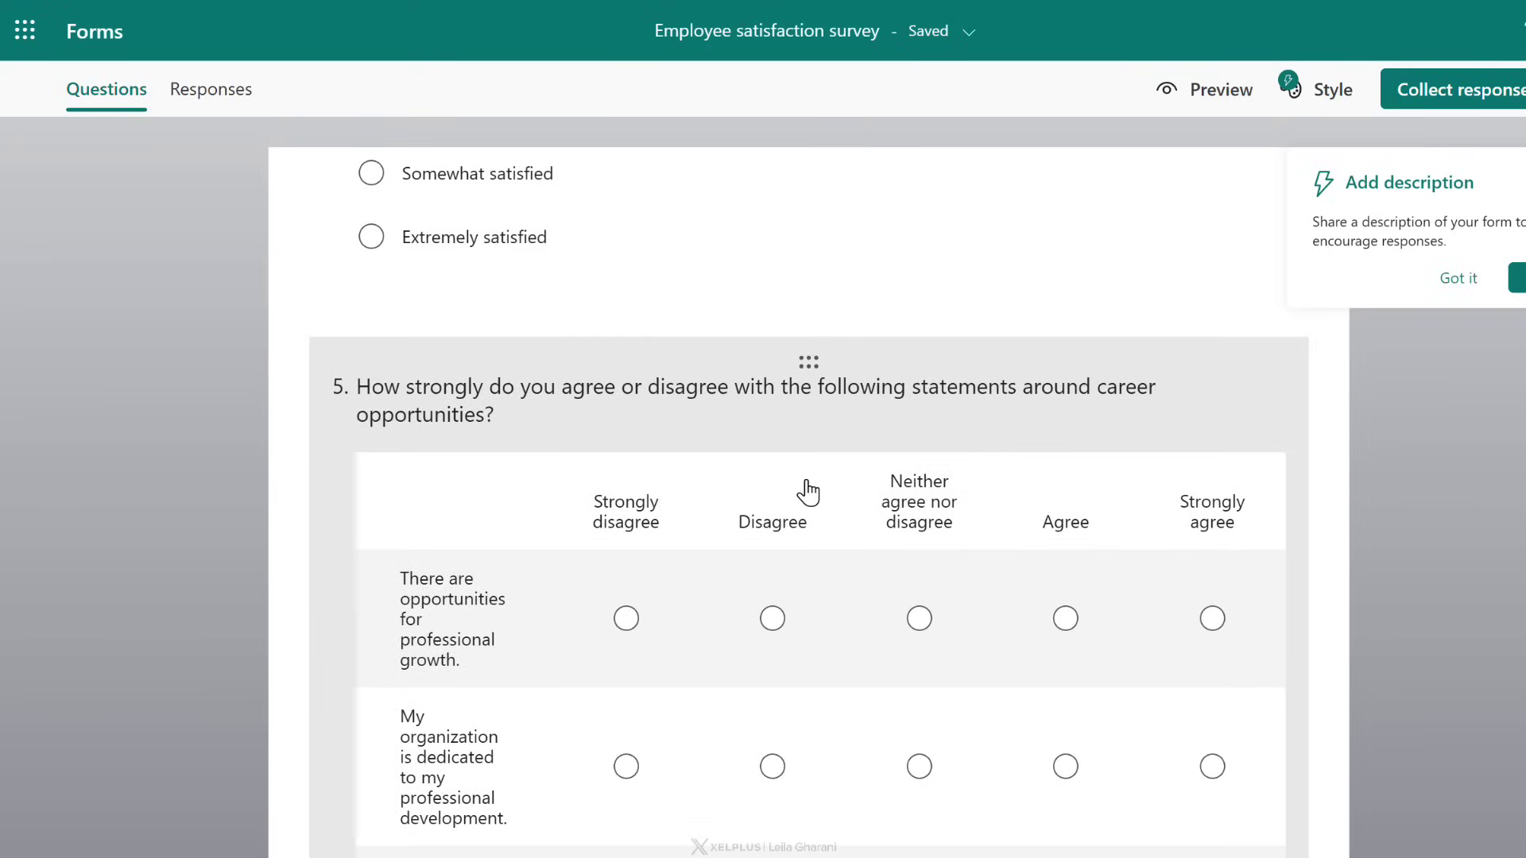
pyautogui.click(617, 395)
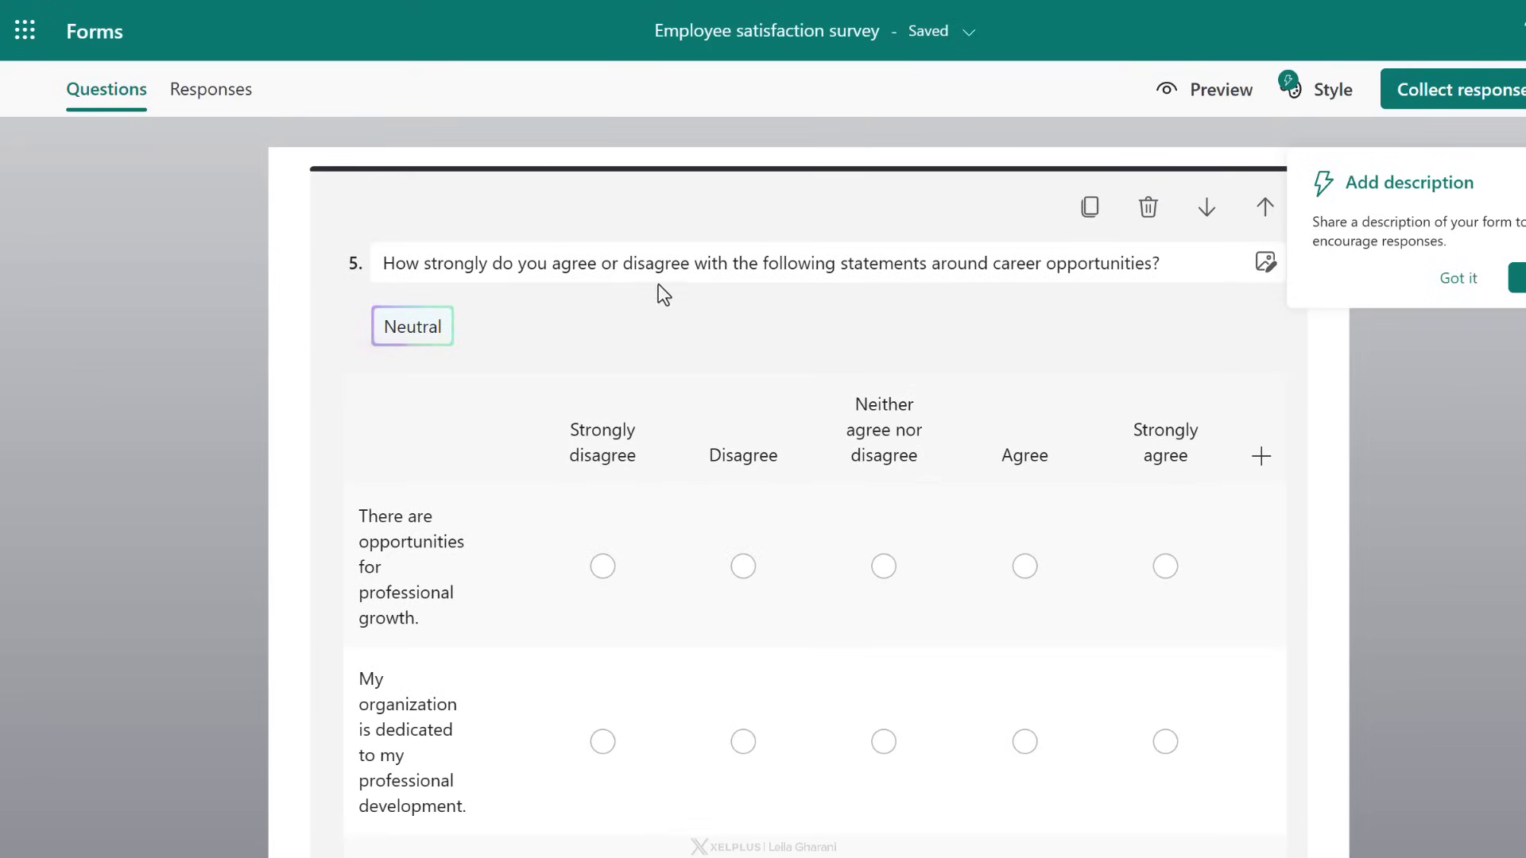
# Rename question 5's middle column to Neutral, removing the extra Option 6 column.
pyautogui.click(662, 267)
pyautogui.doubleClick(664, 264)
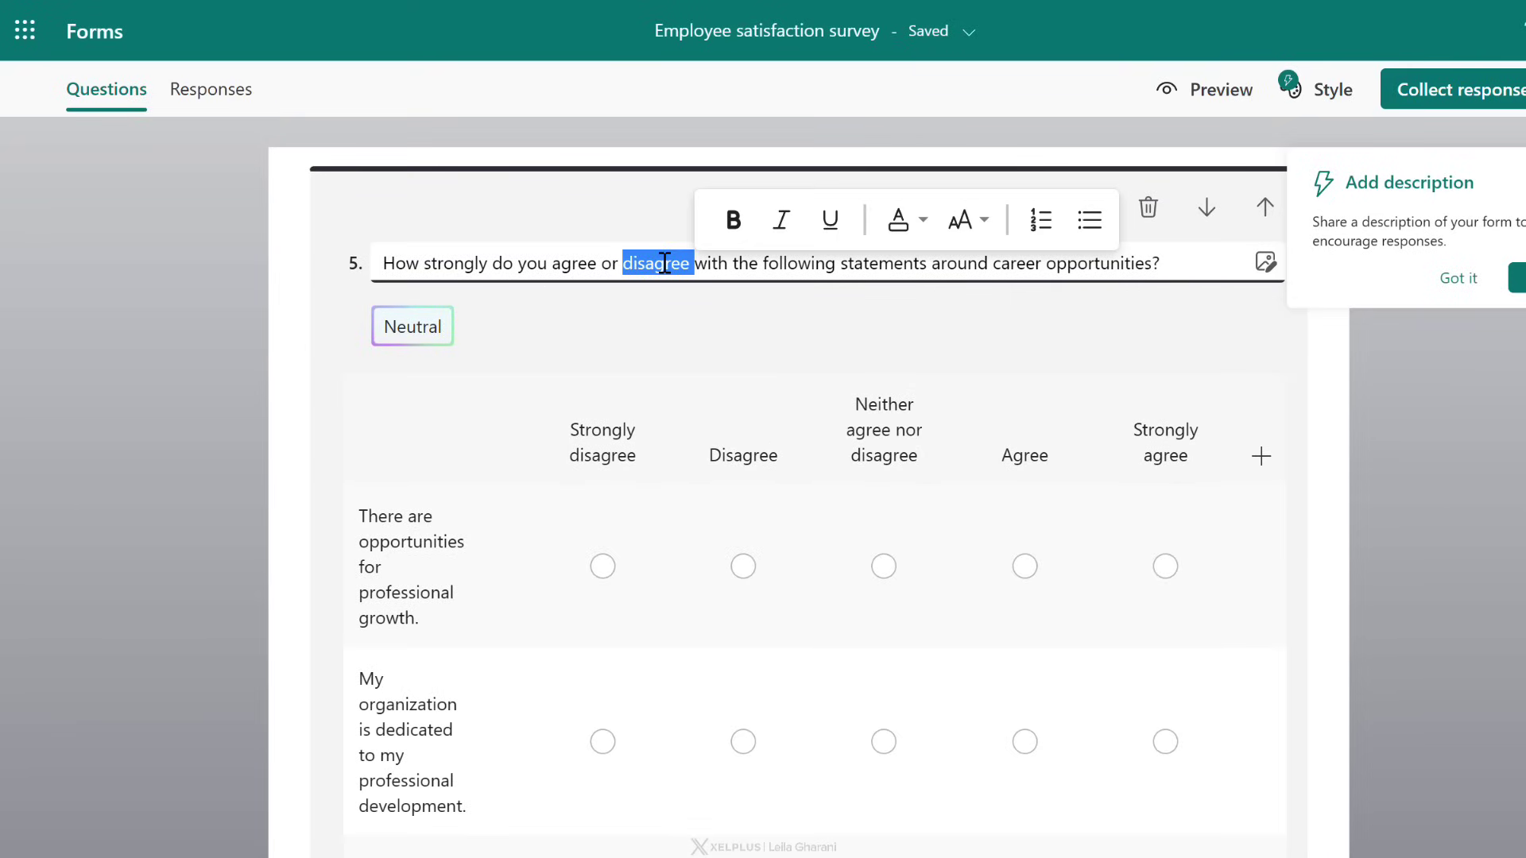
pyautogui.click(414, 331)
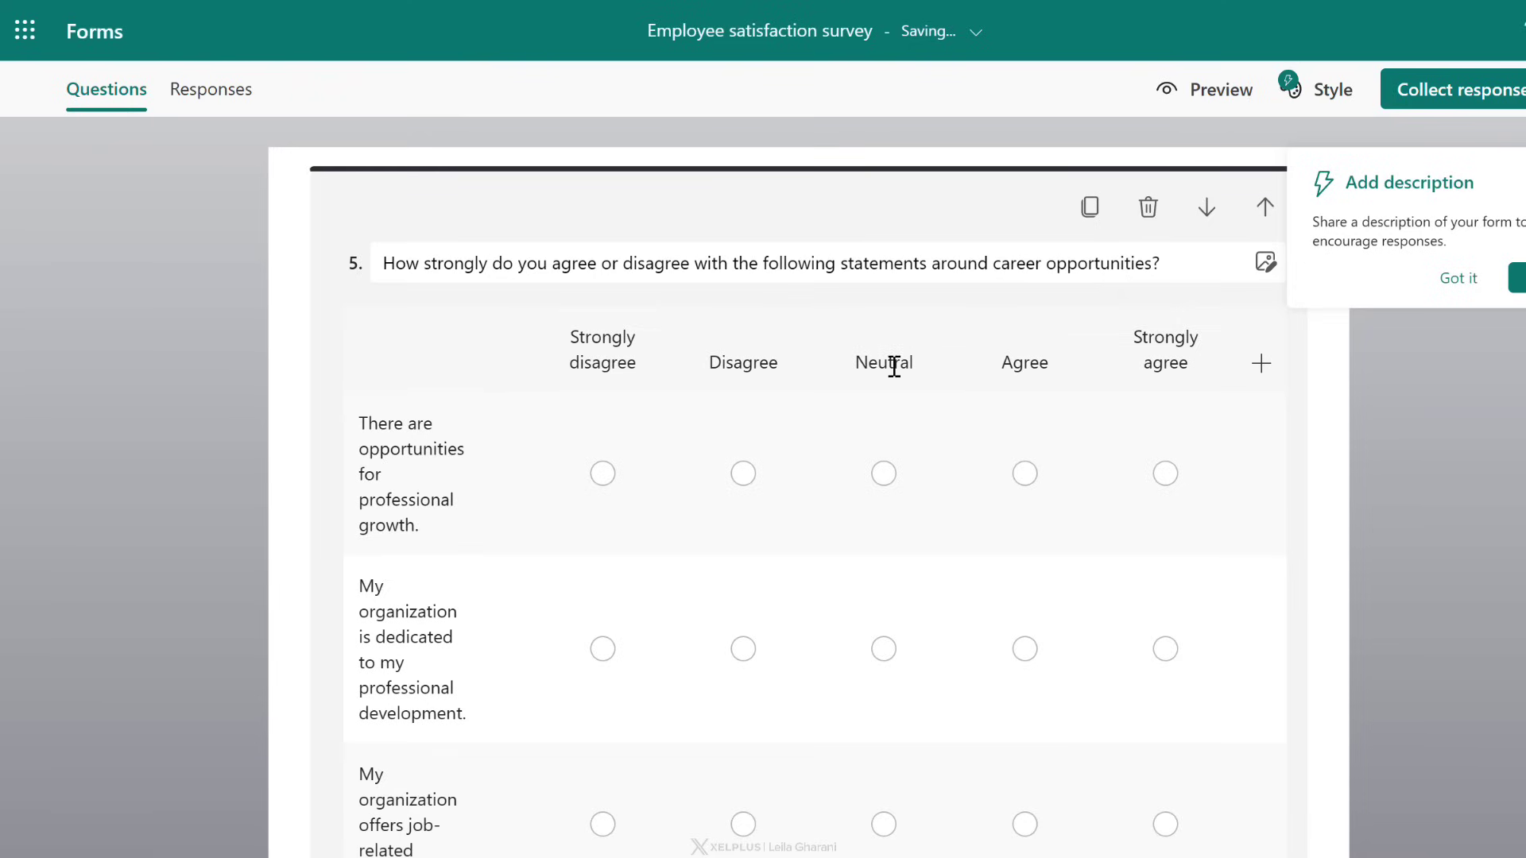
pyautogui.click(1260, 366)
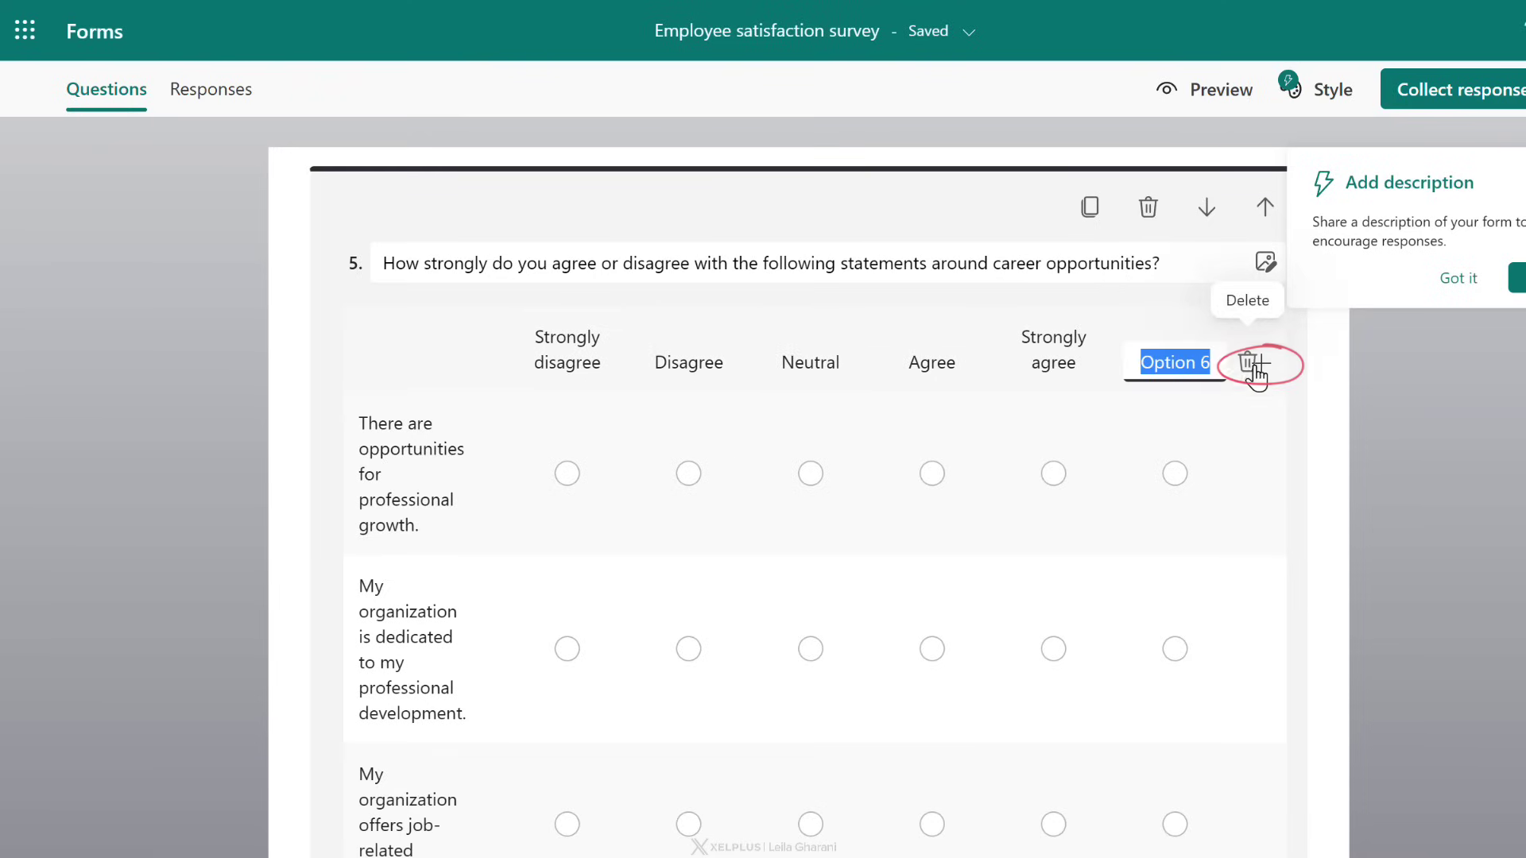
pyautogui.click(1244, 364)
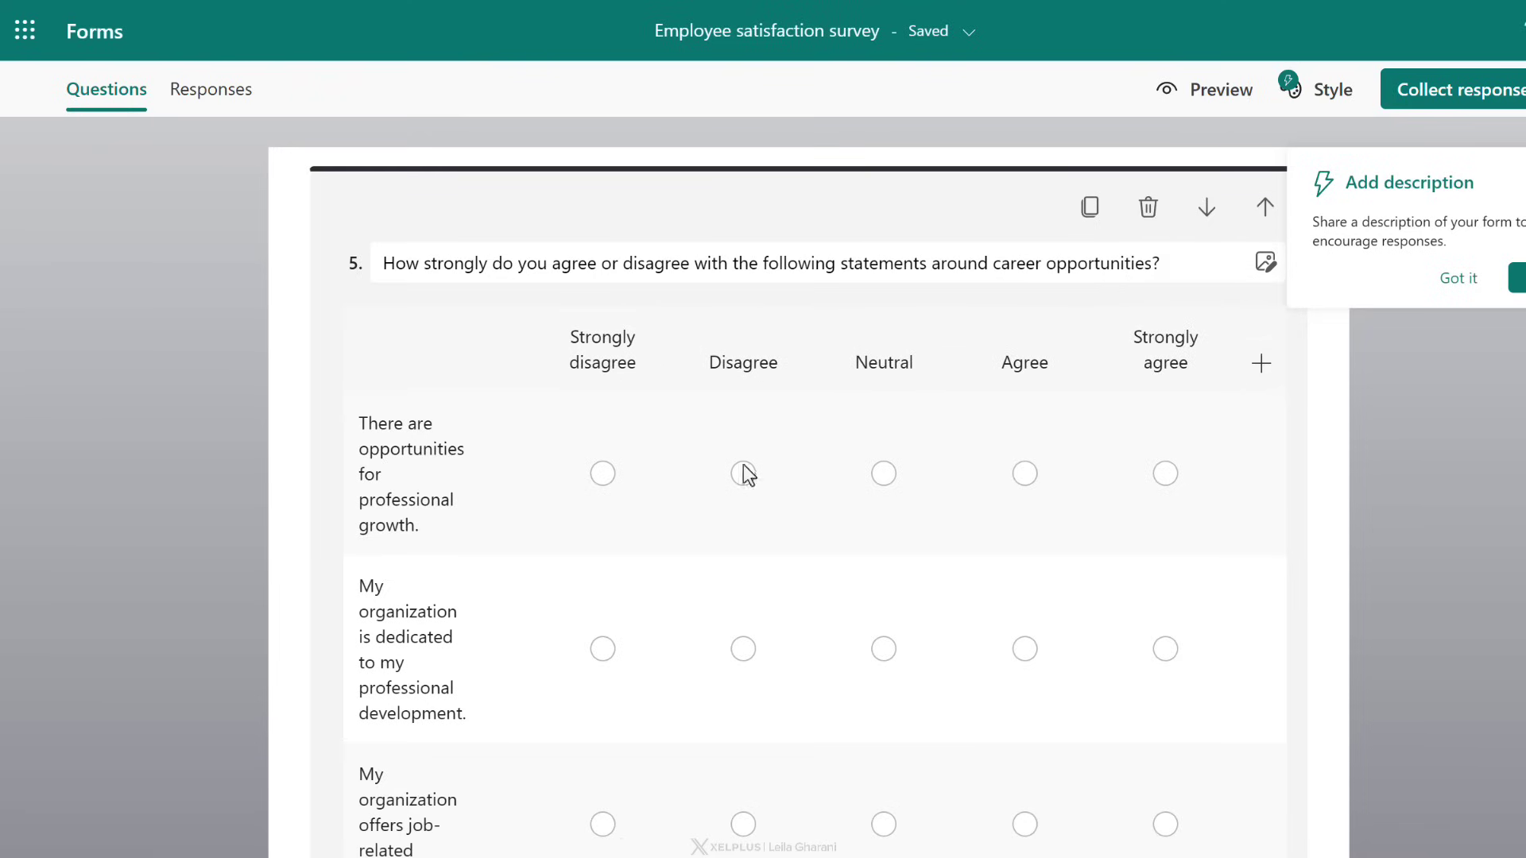
# Delete the professional-growth statement row from question 5.
pyautogui.click(447, 506)
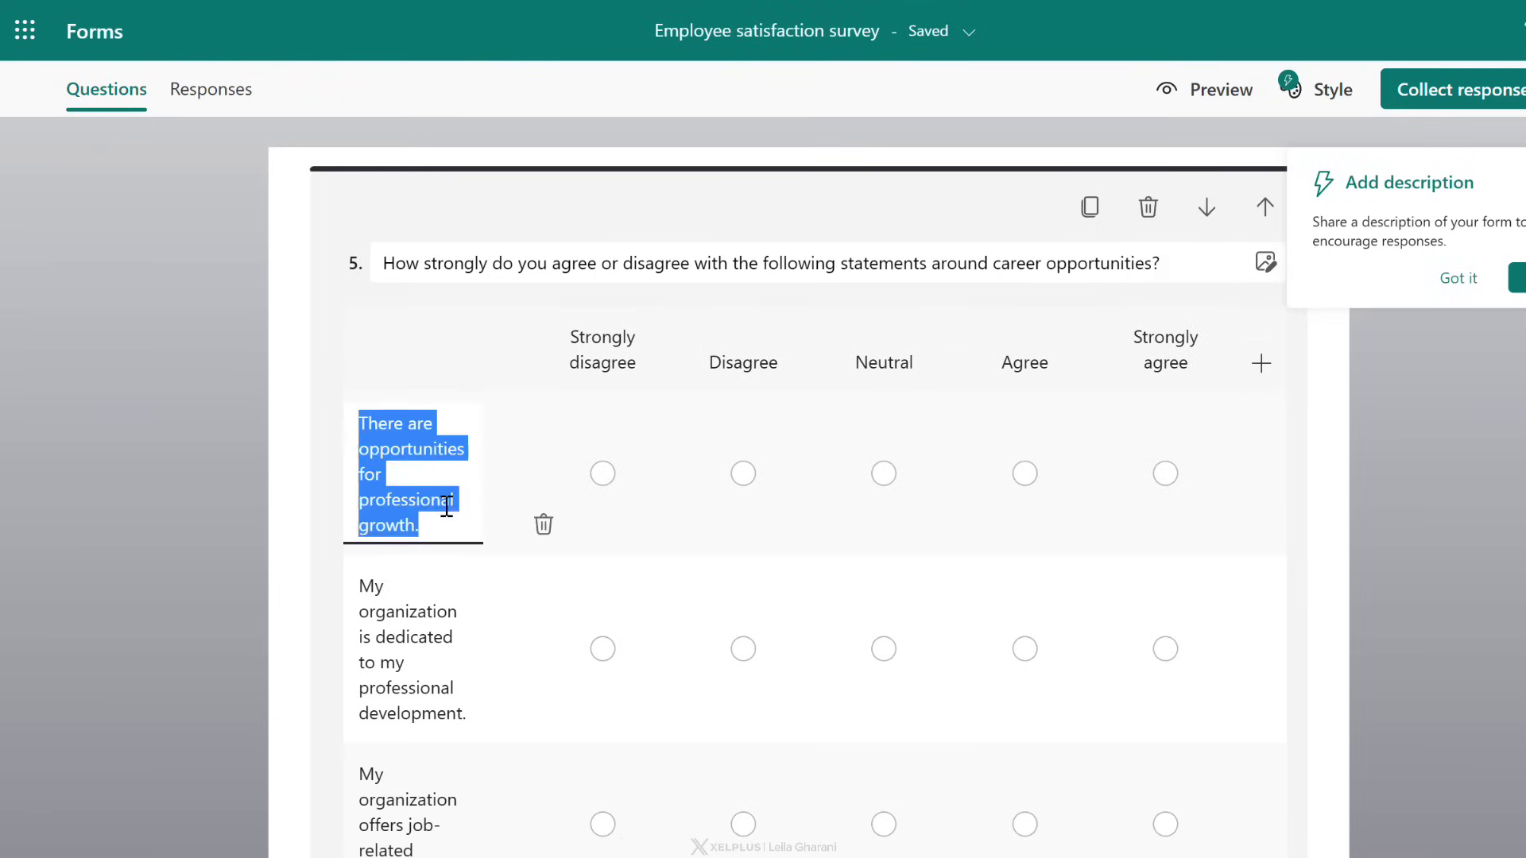
pyautogui.click(544, 526)
pyautogui.scroll(-4, 598, 539)
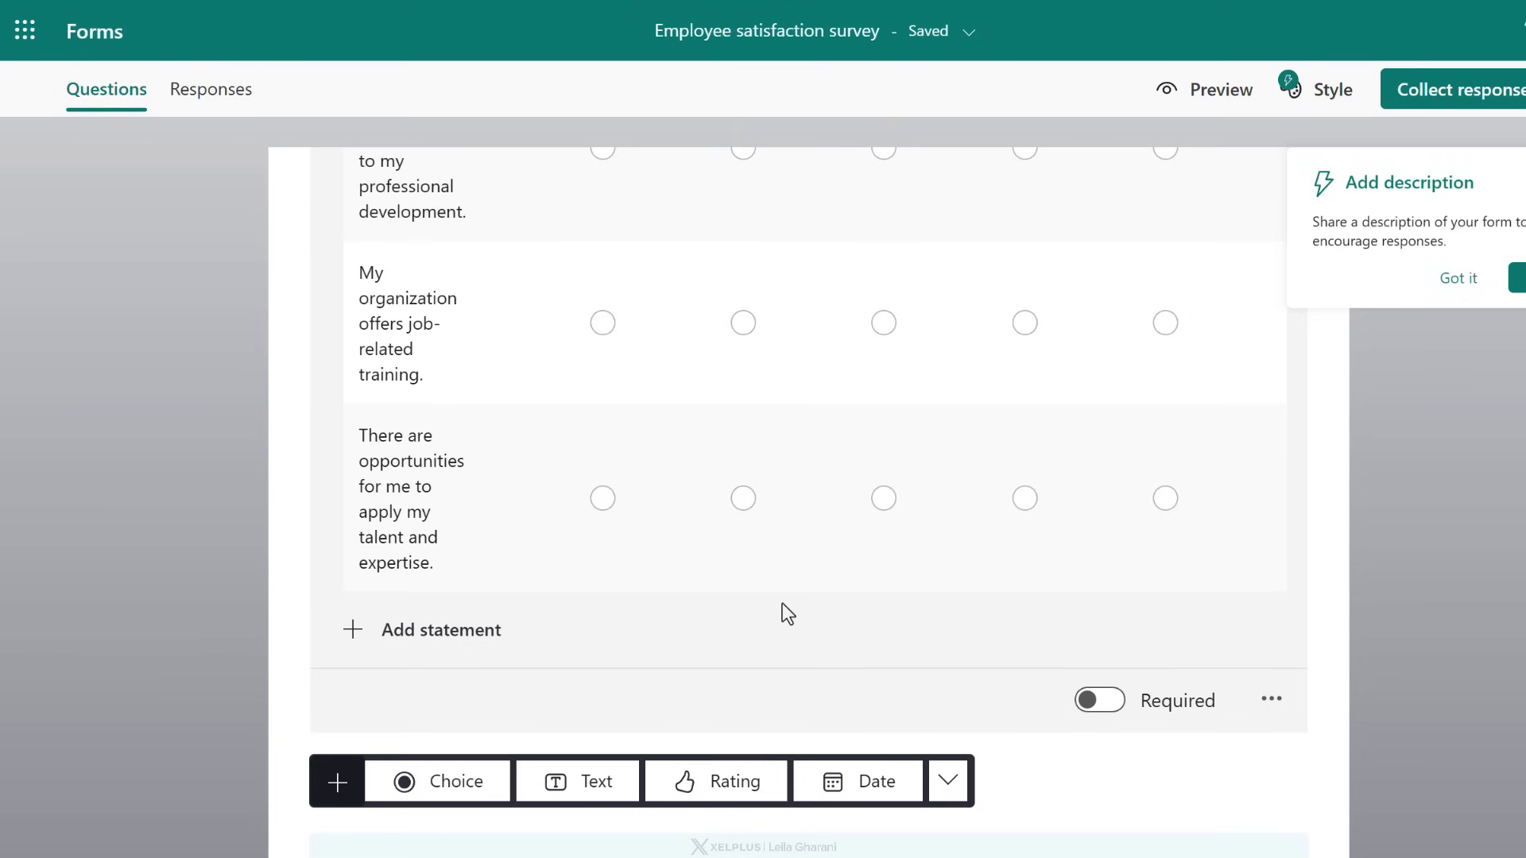
# Add the recommended Phone number and 'colleagues welcoming' (Yes/No/Mixed) questions.
pyautogui.scroll(-3, 785, 603)
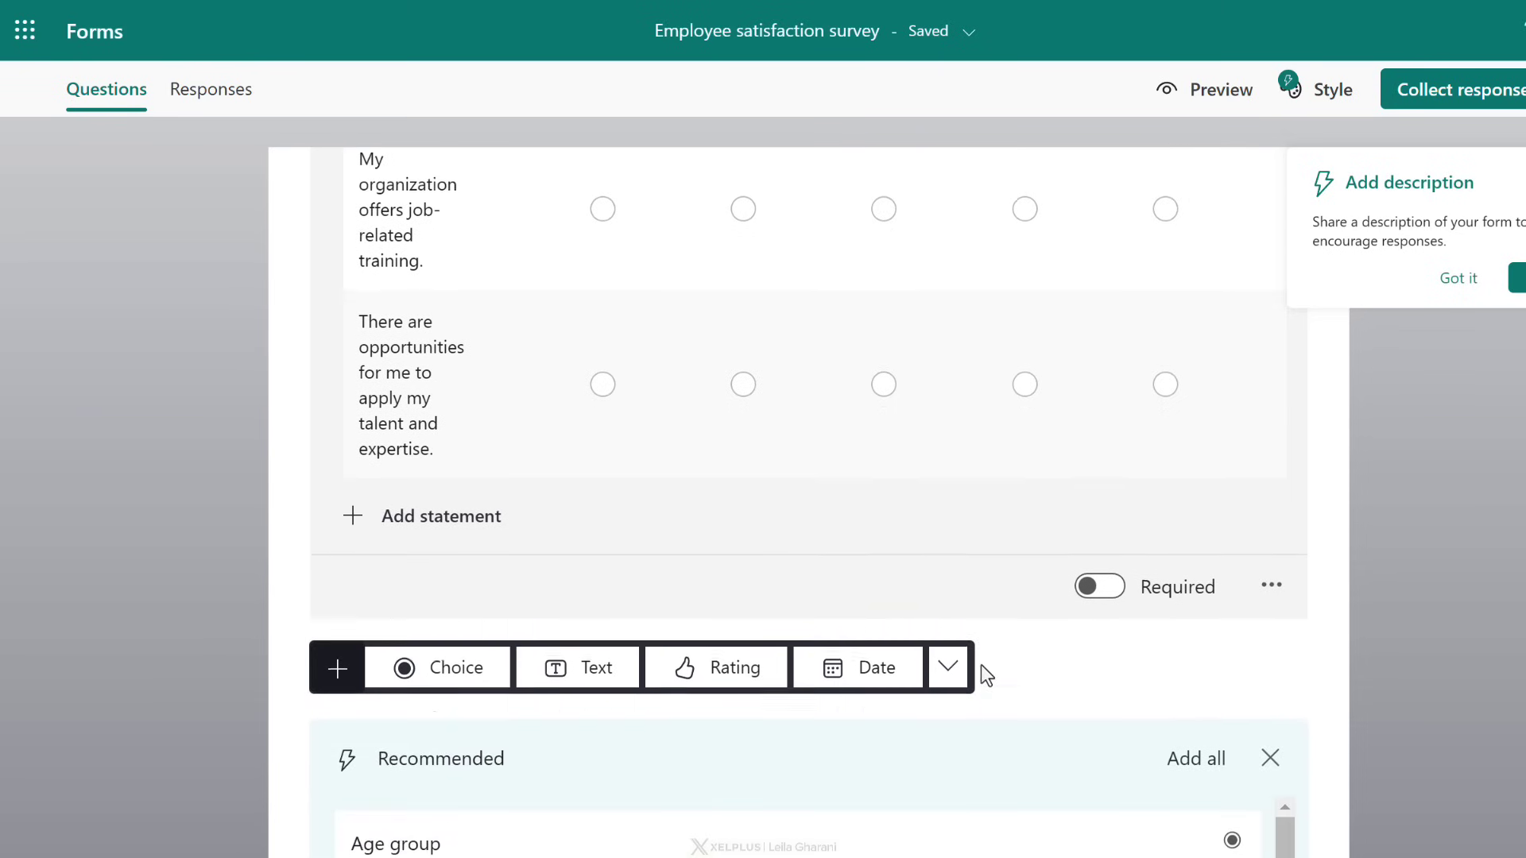
pyautogui.scroll(-4, 1064, 548)
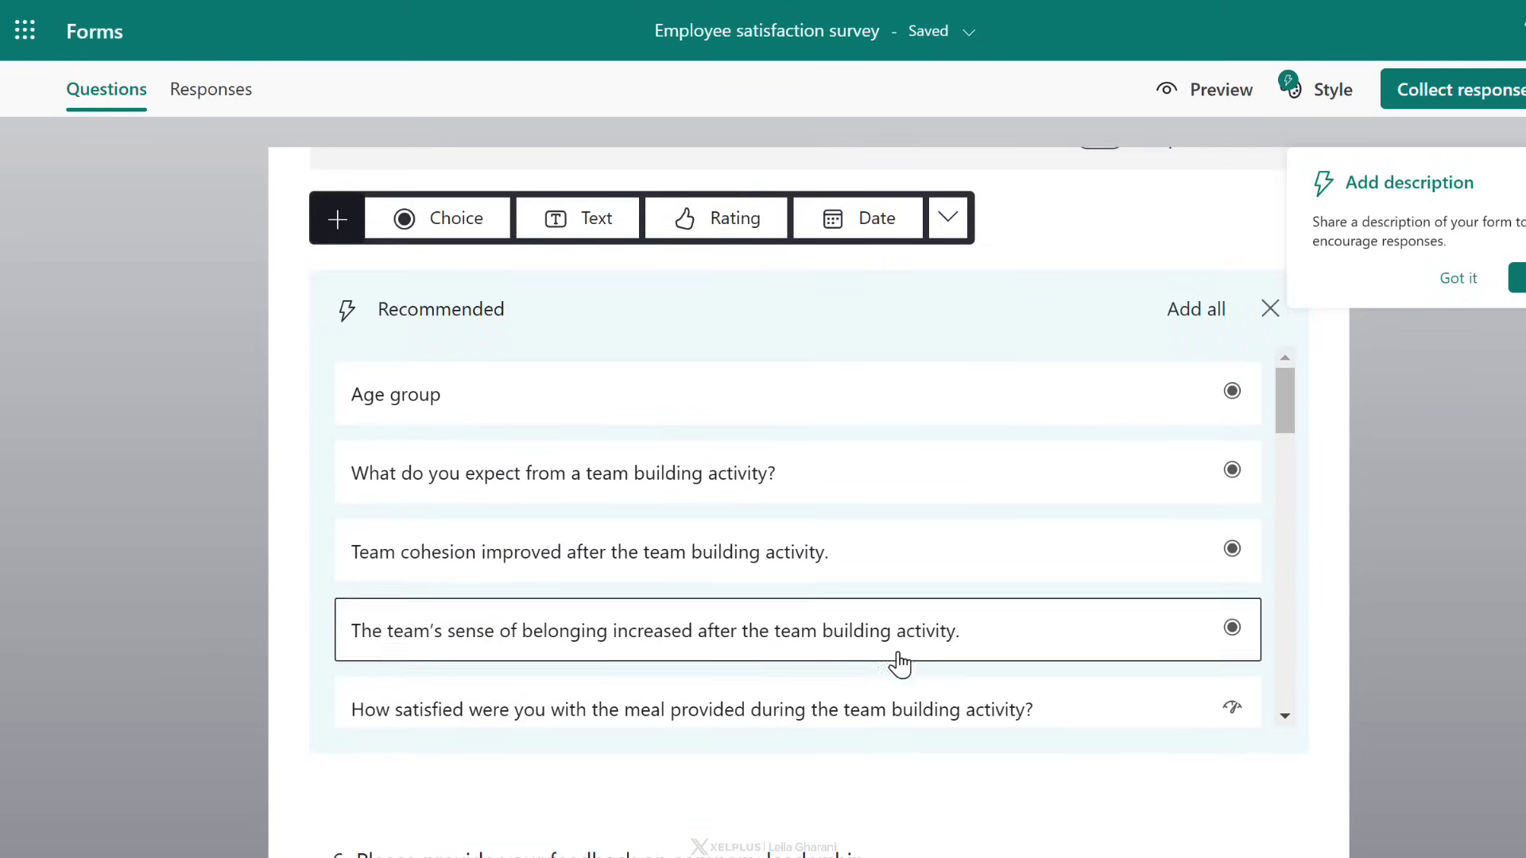
pyautogui.scroll(-5, 879, 671)
pyautogui.scroll(-2, 845, 633)
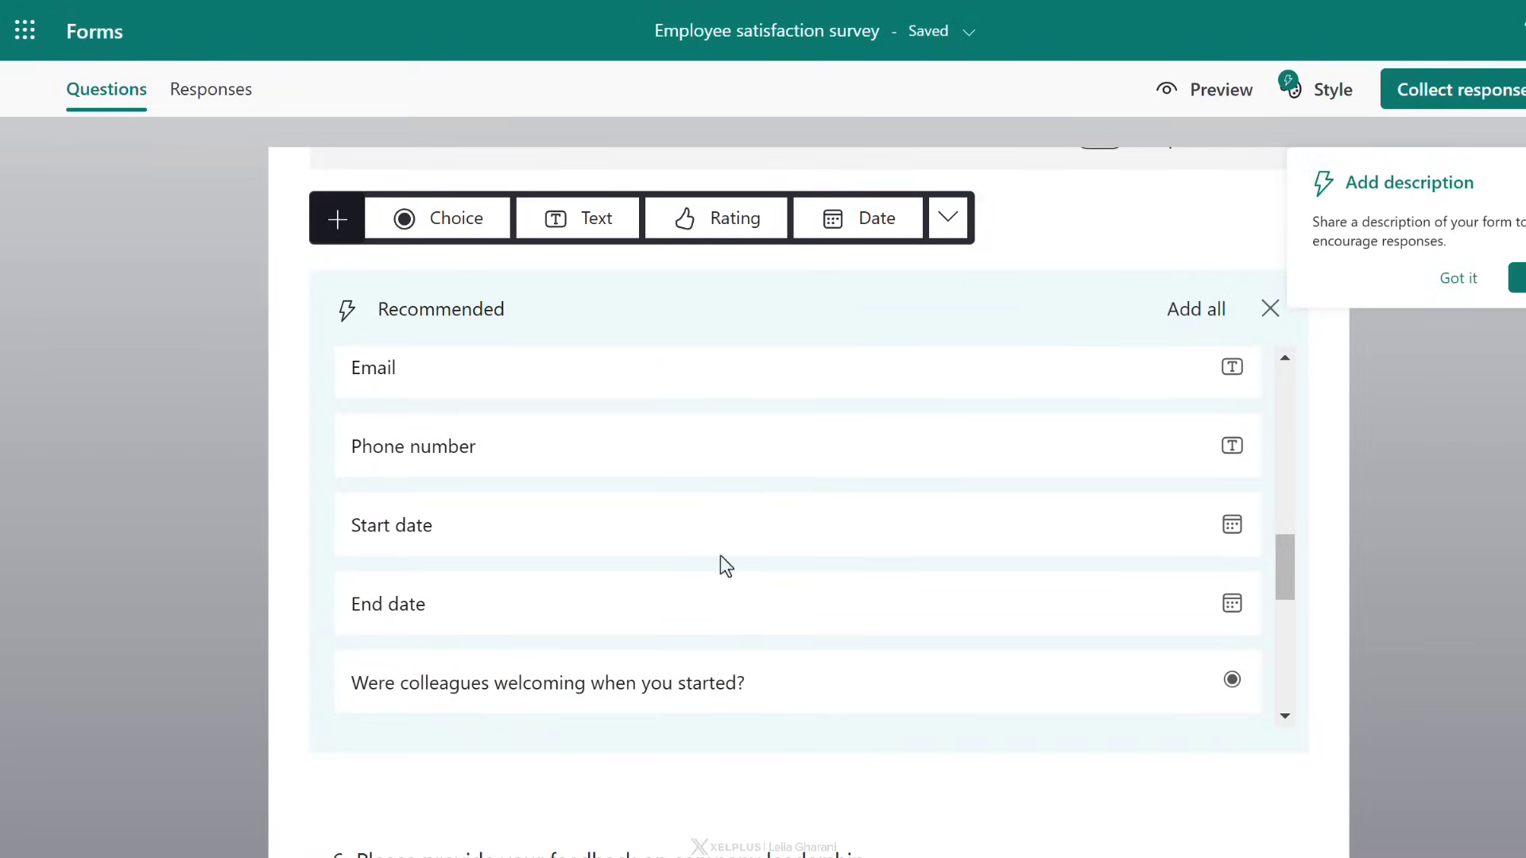
pyautogui.click(513, 454)
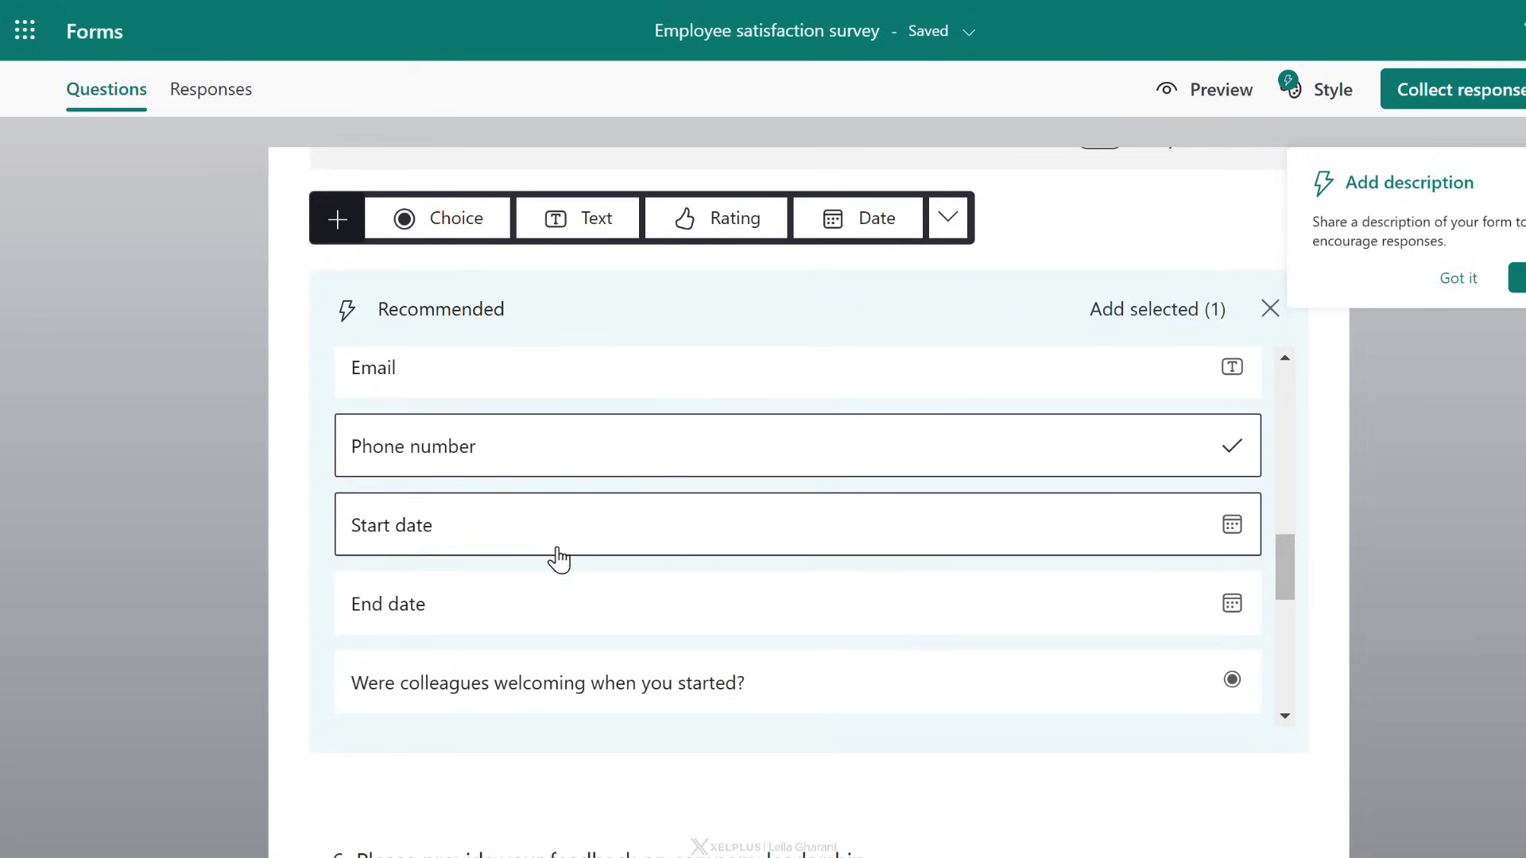
pyautogui.scroll(-3, 552, 559)
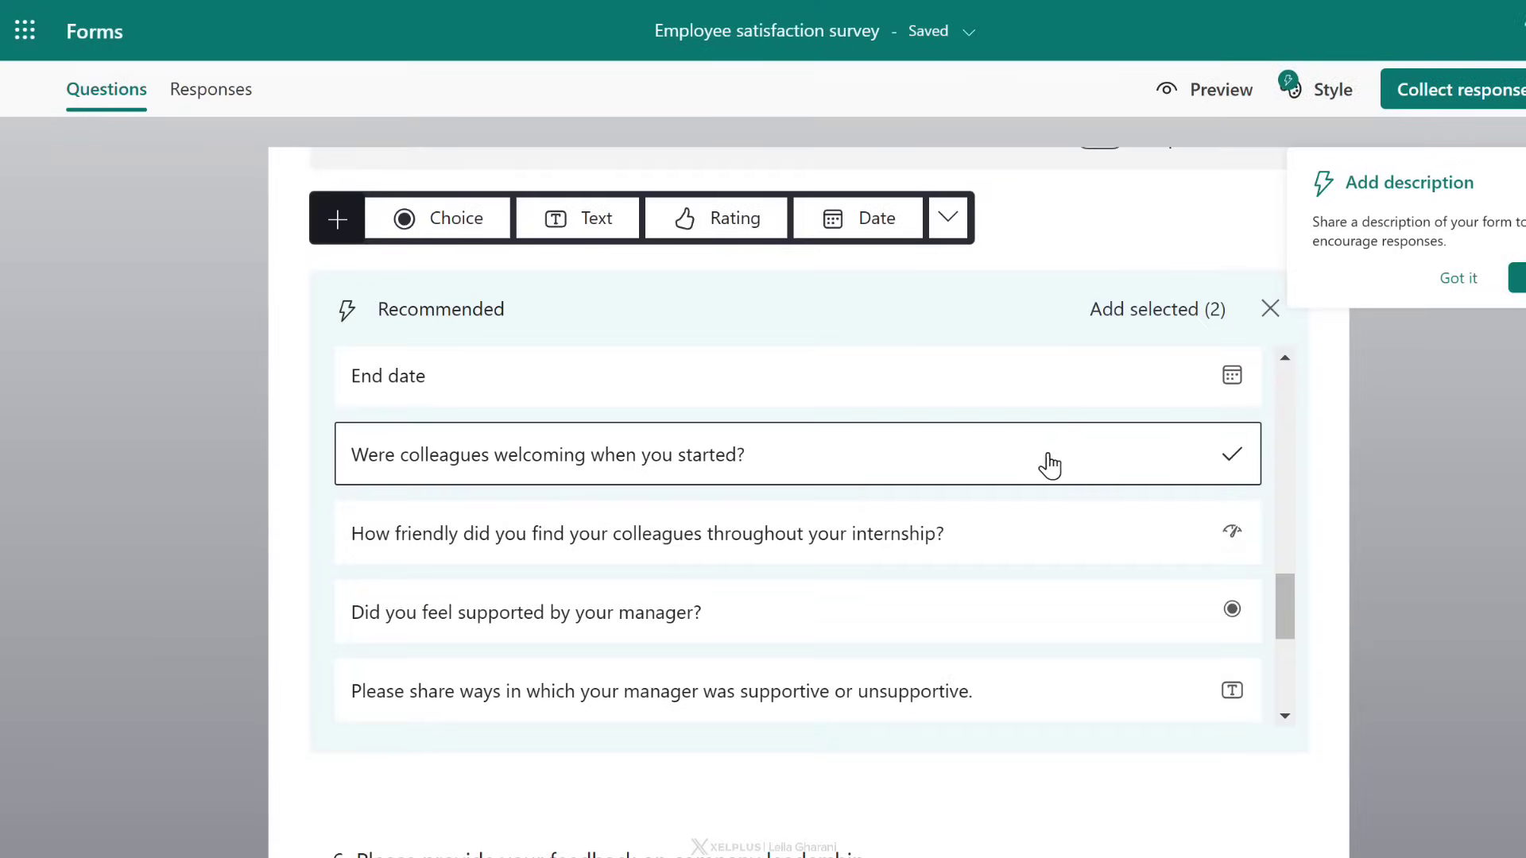
pyautogui.click(1154, 310)
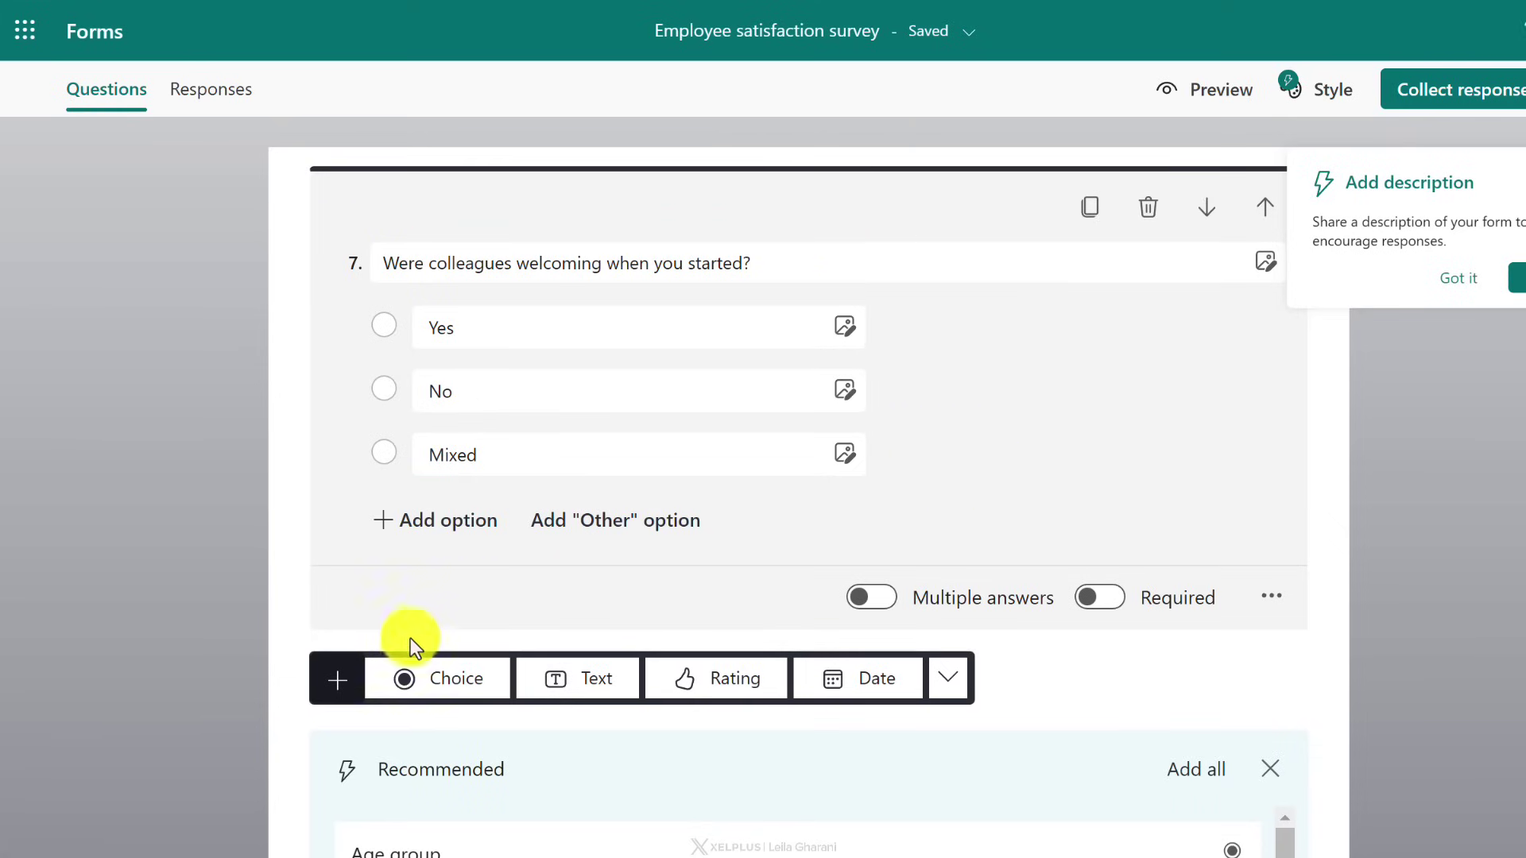
# Add choice question 'Which day of the week is your favorite?' with all seven weekdays.
pyautogui.click(438, 691)
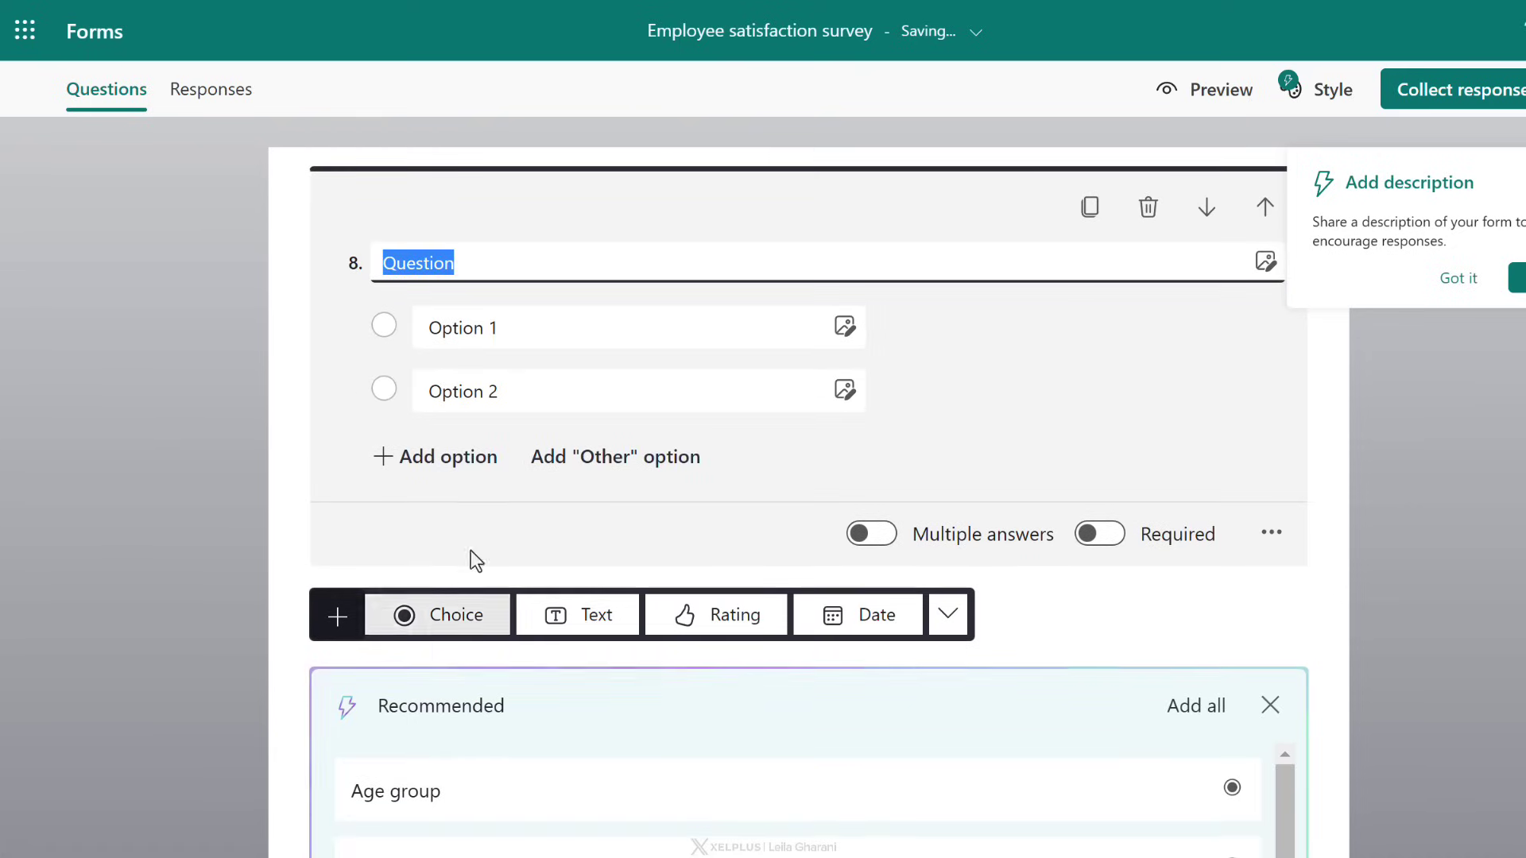
pyautogui.write('Which day of')
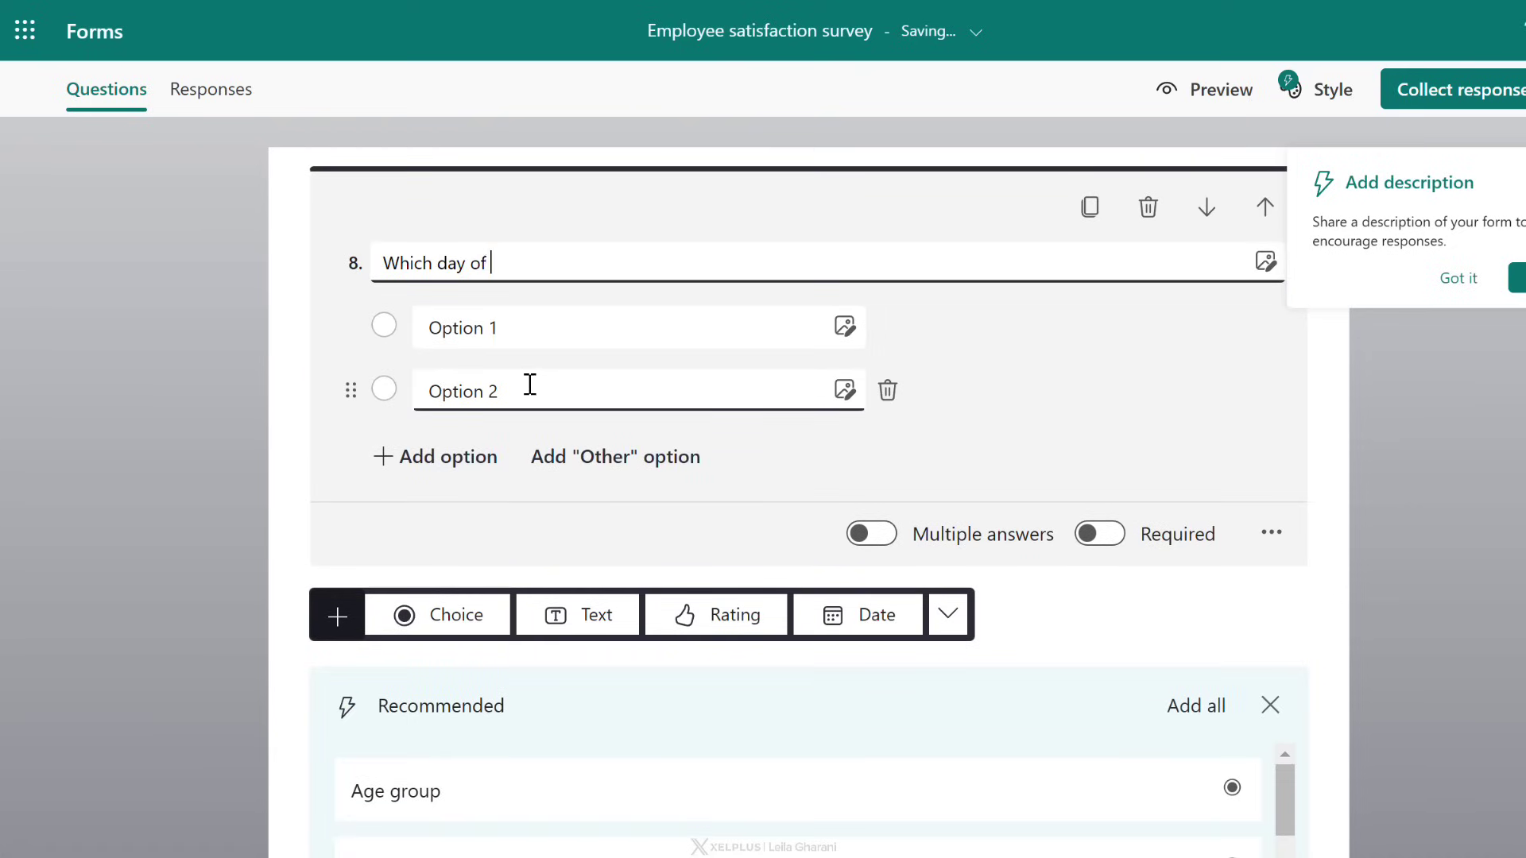
pyautogui.write(' the week is your favorite?')
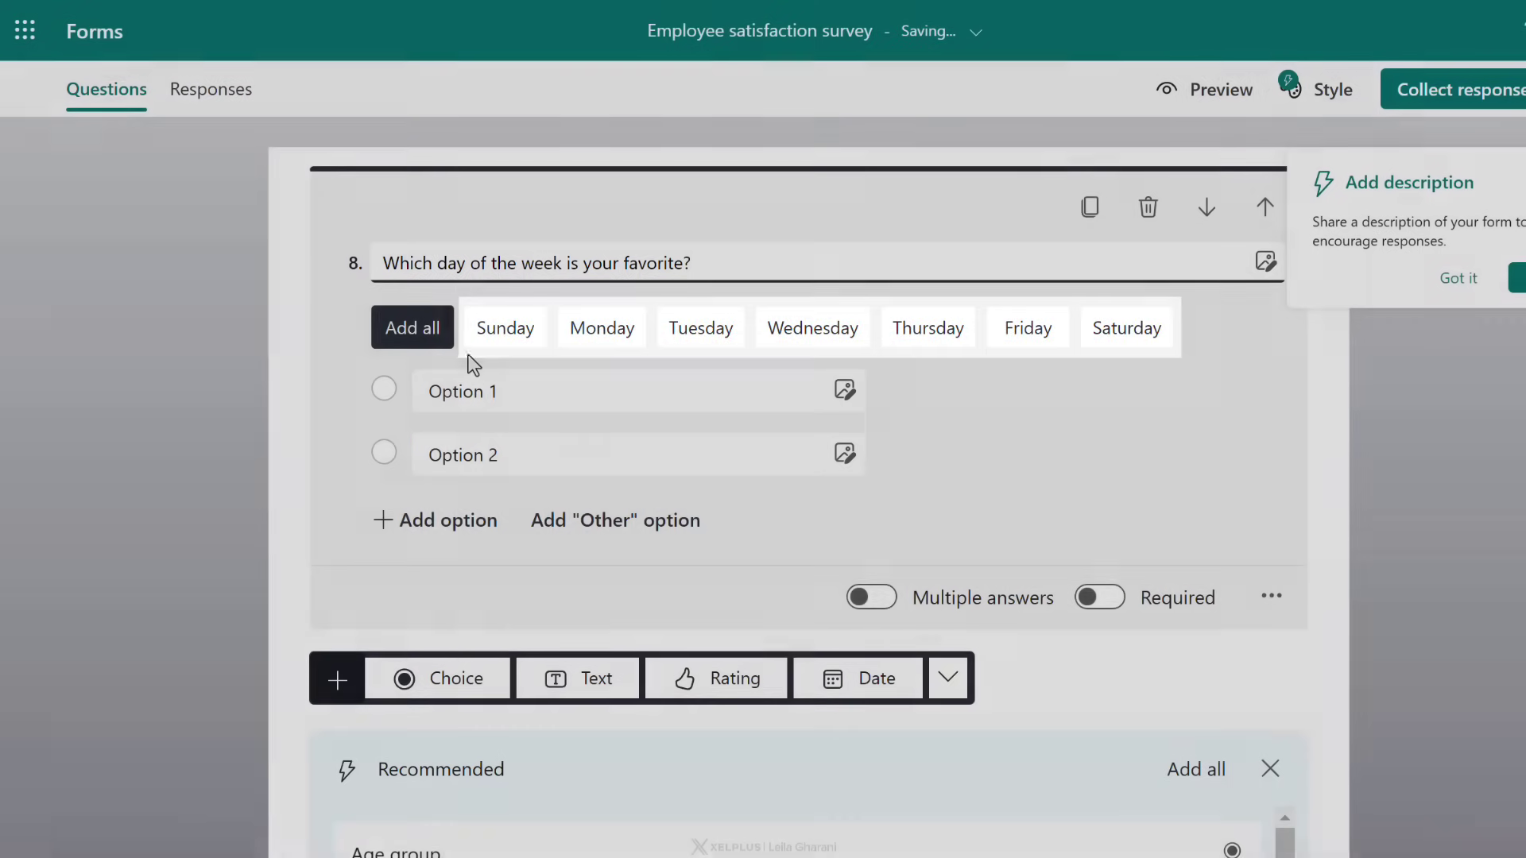
pyautogui.click(417, 336)
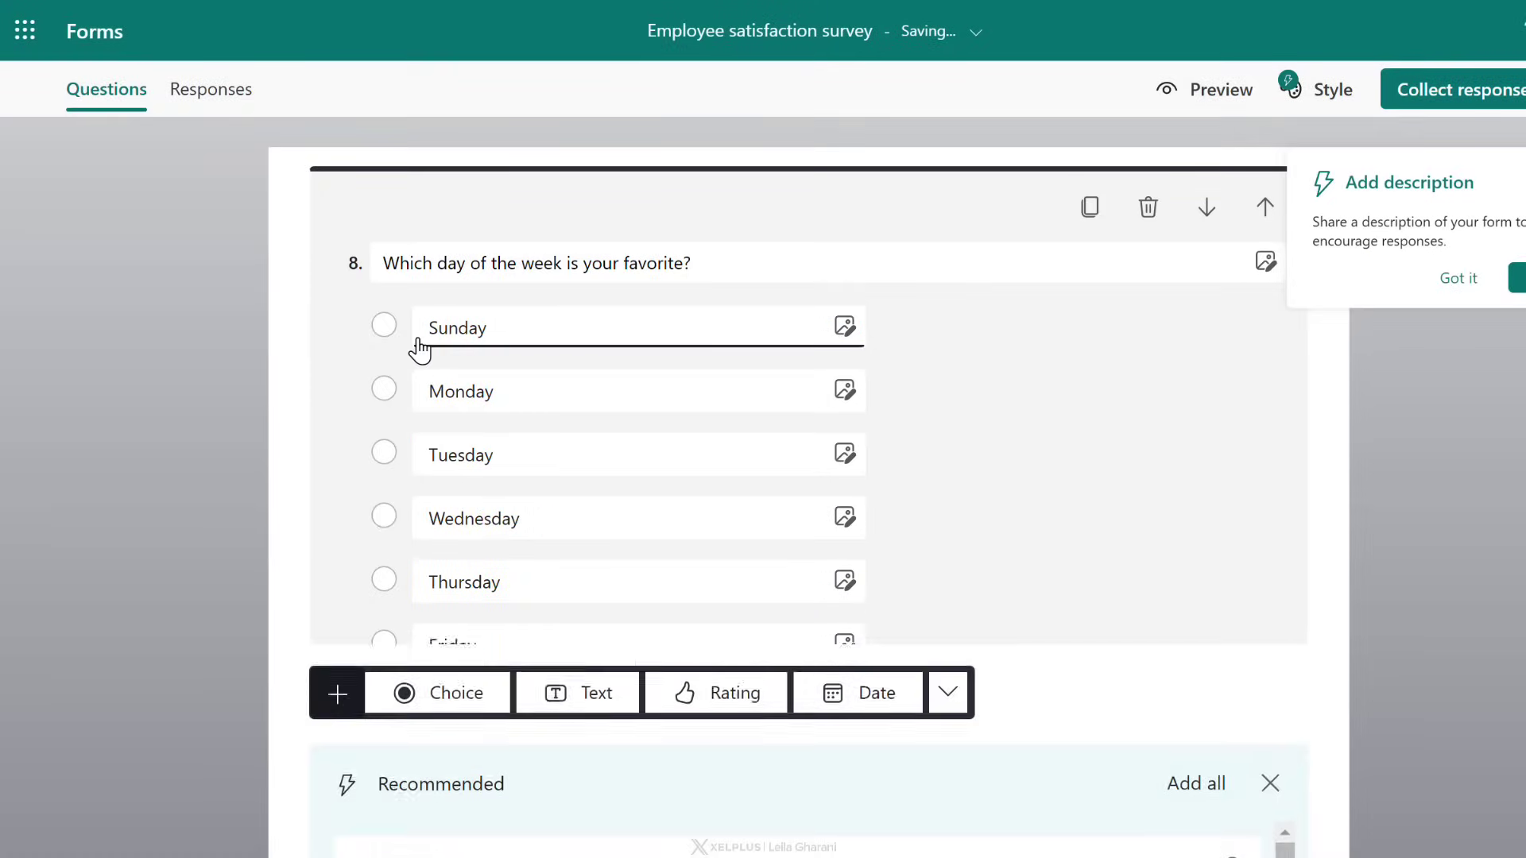
# Remove Sunday and Saturday so Monday–Friday remain, and bring up the Style choices.
pyautogui.click(886, 328)
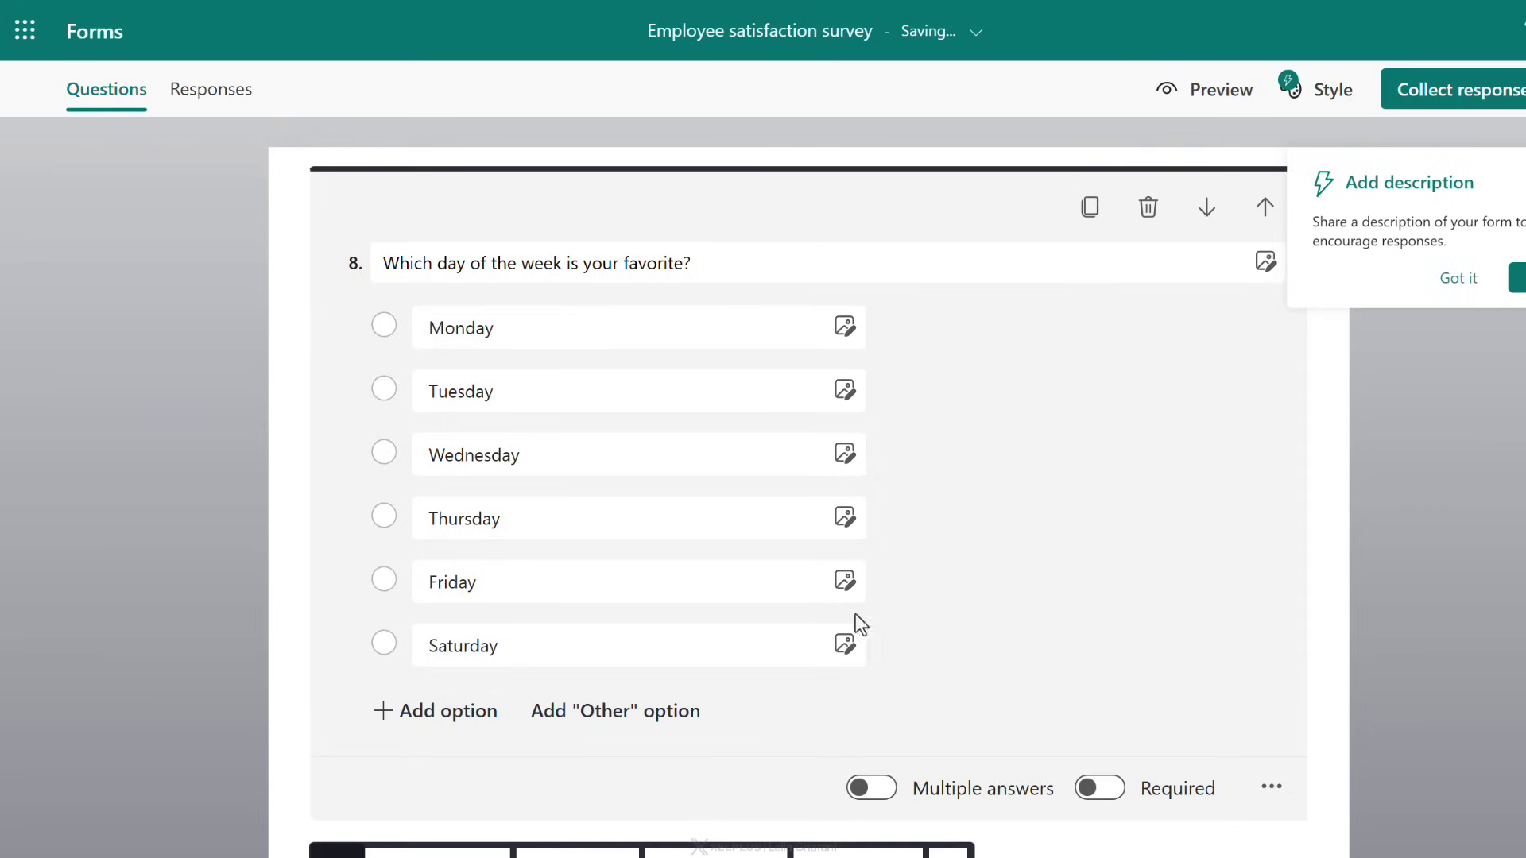
pyautogui.click(886, 645)
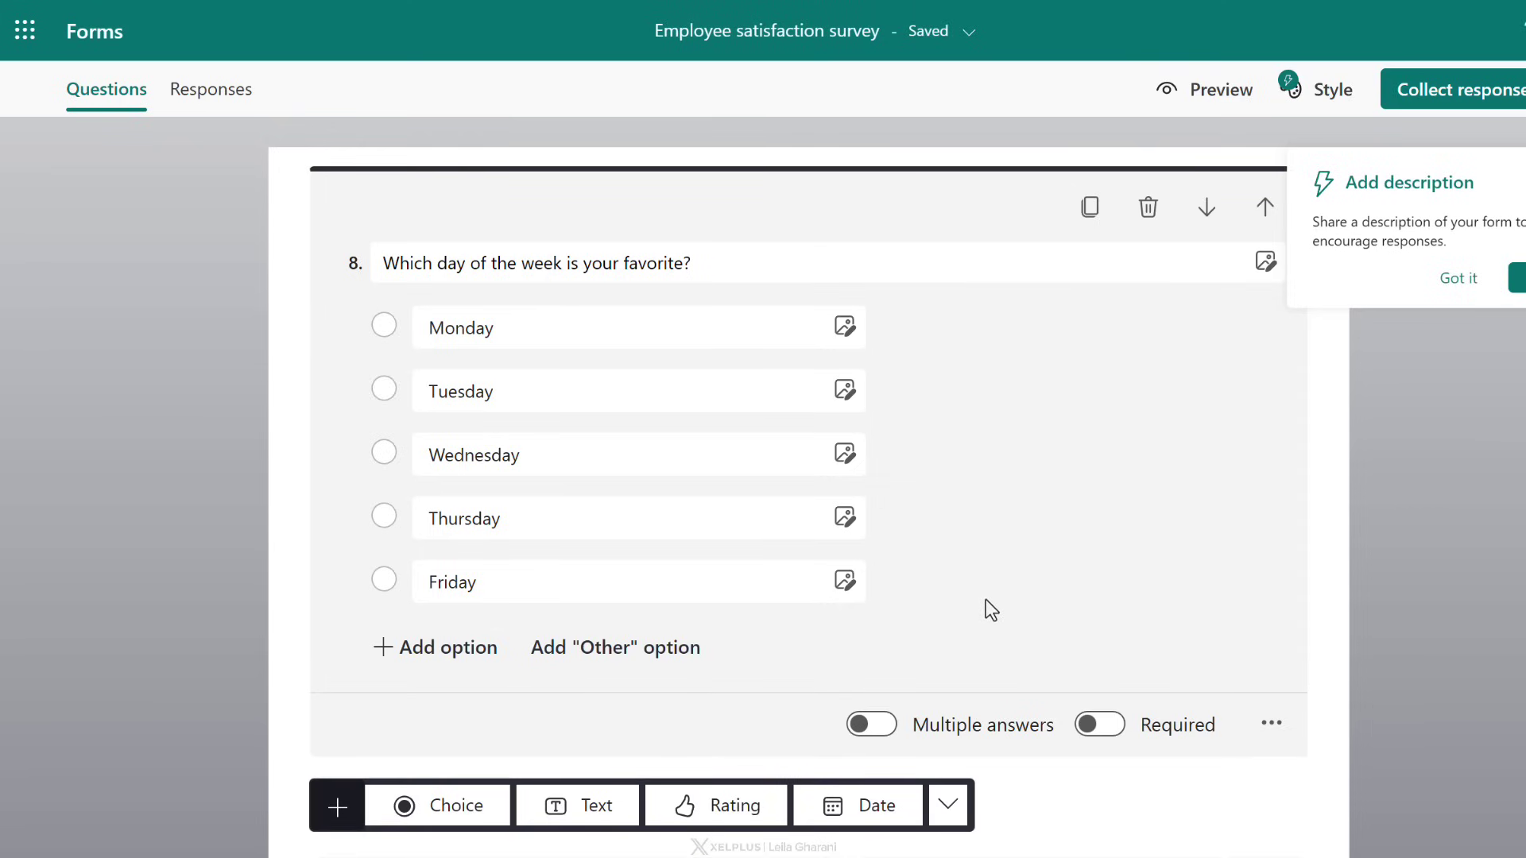
pyautogui.click(1323, 103)
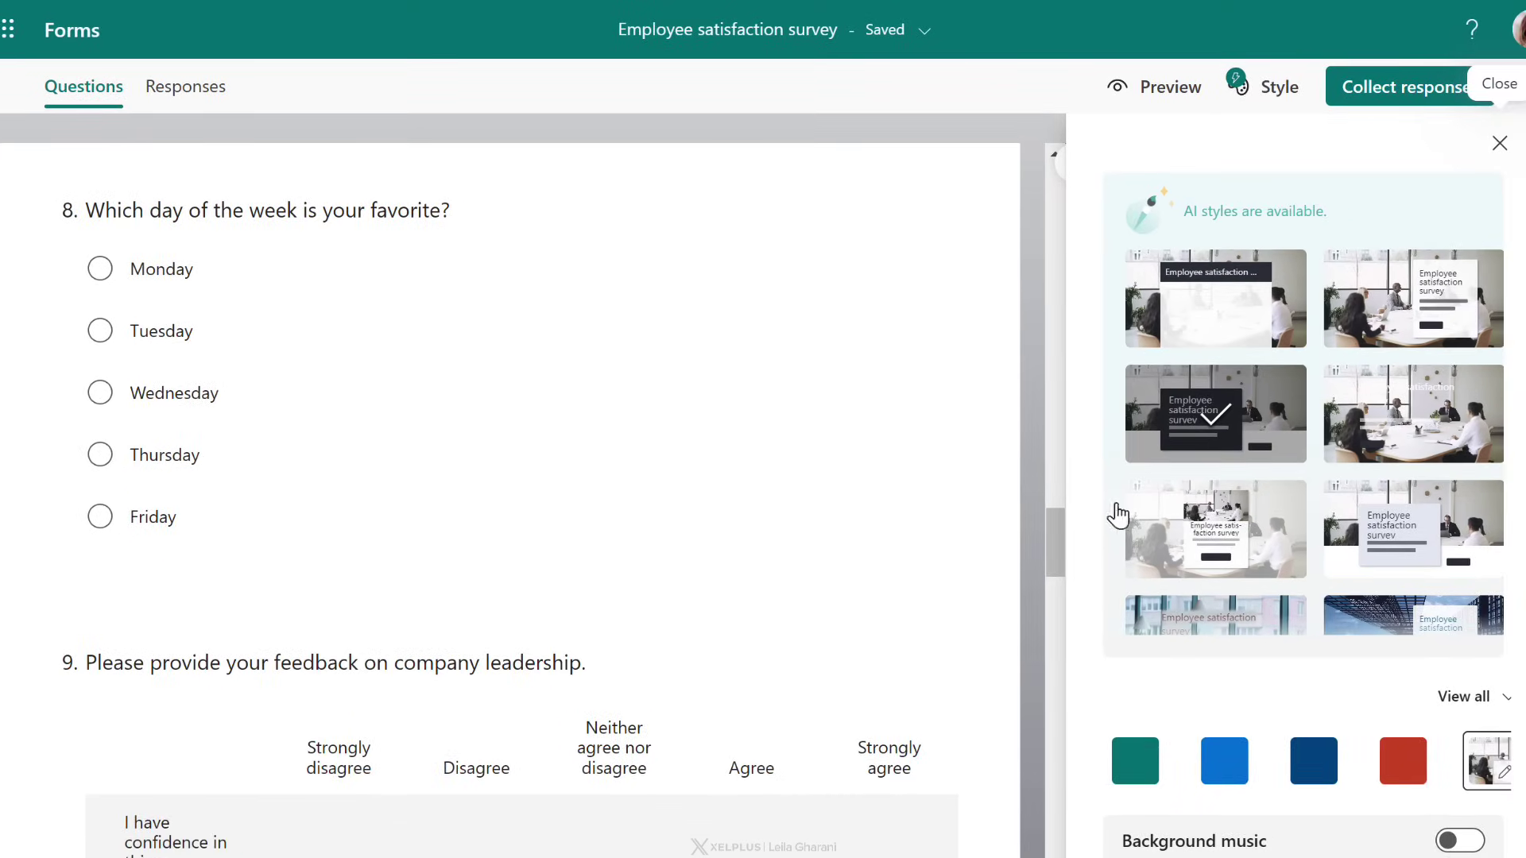
pyautogui.moveTo(1055, 543); pyautogui.dragTo(1049, 198)
pyautogui.scroll(-3, 1266, 357)
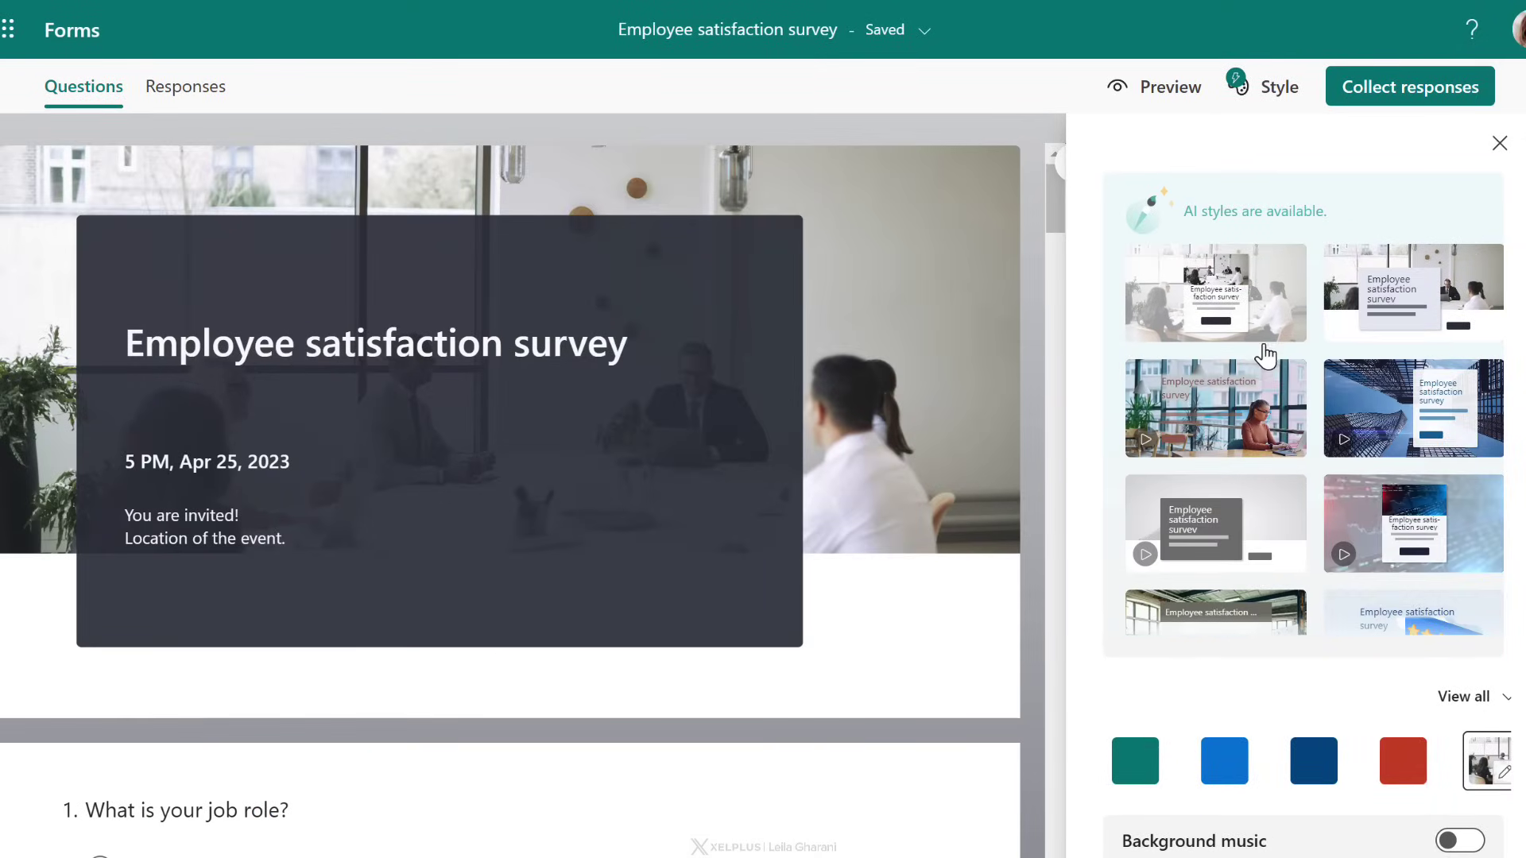
pyautogui.scroll(-5, 1278, 428)
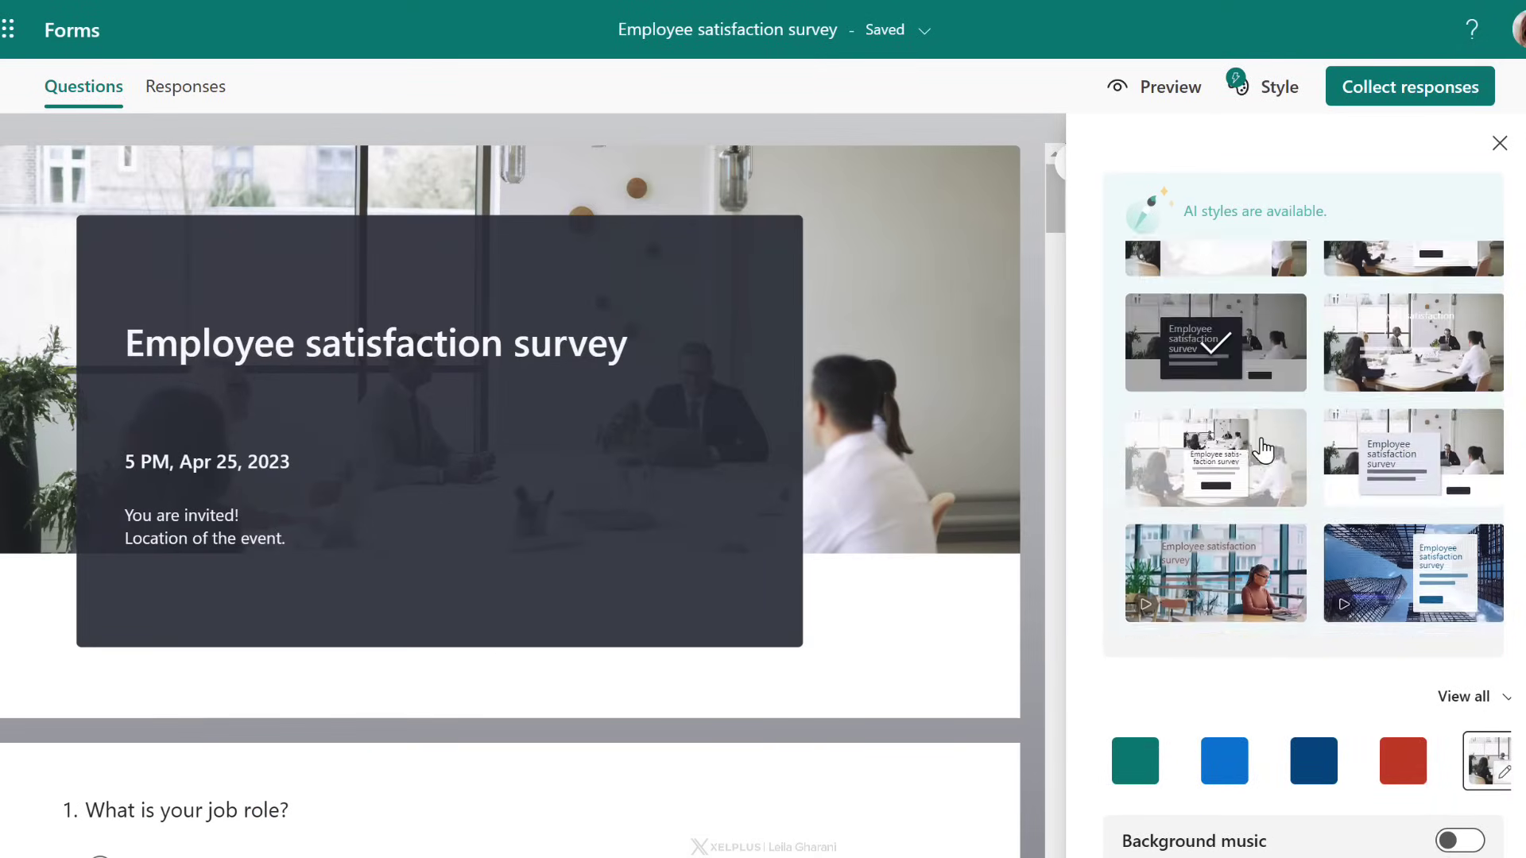
pyautogui.click(299, 352)
pyautogui.moveTo(630, 294); pyautogui.dragTo(149, 288)
pyautogui.press('BackSpace')
pyautogui.press('BackSpace')
pyautogui.write('Birthday party')
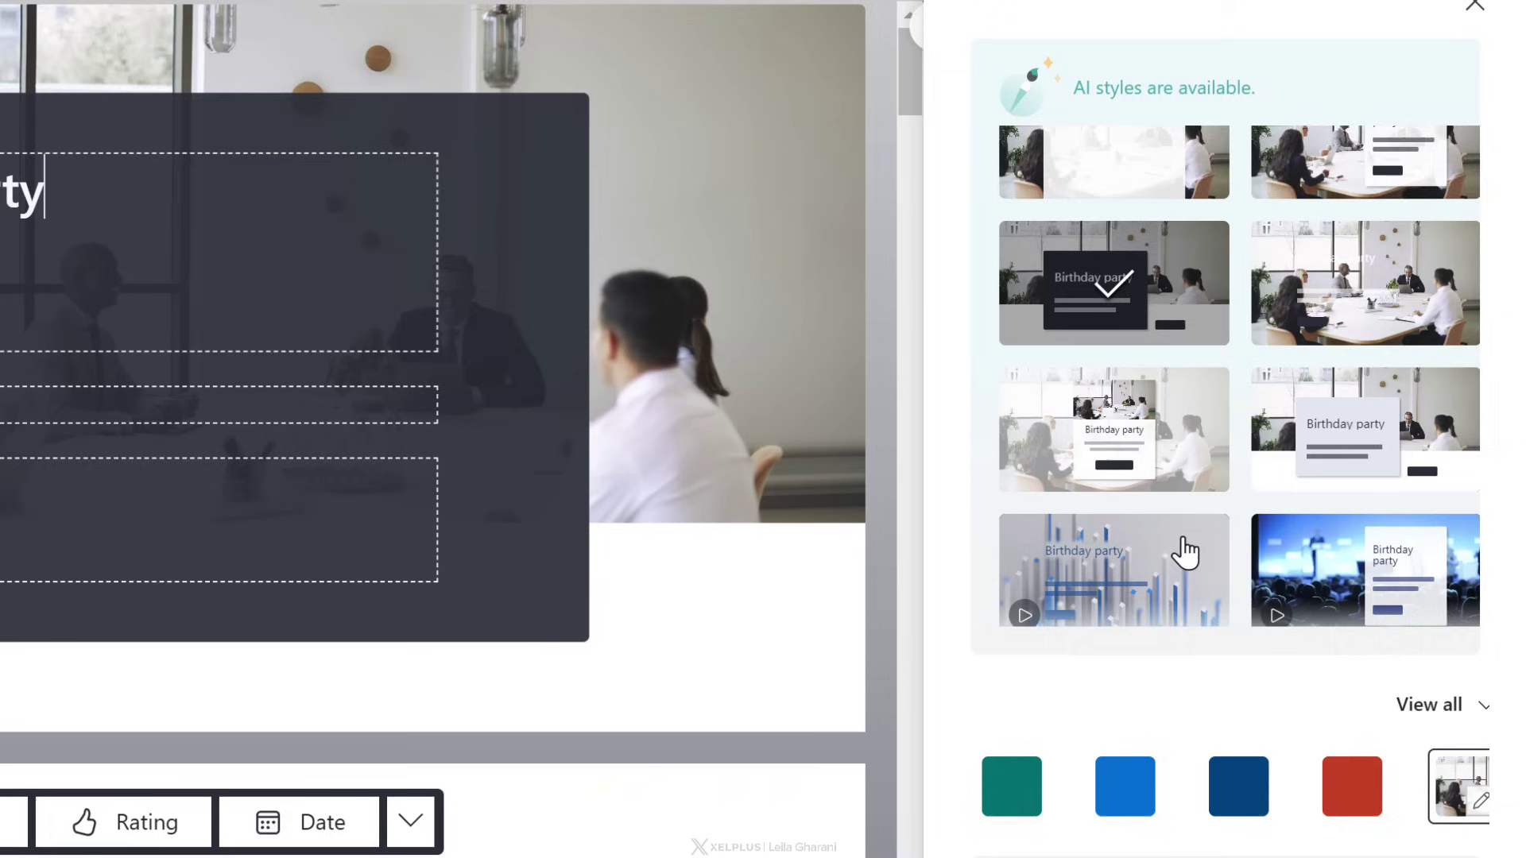
pyautogui.scroll(-2, 1295, 531)
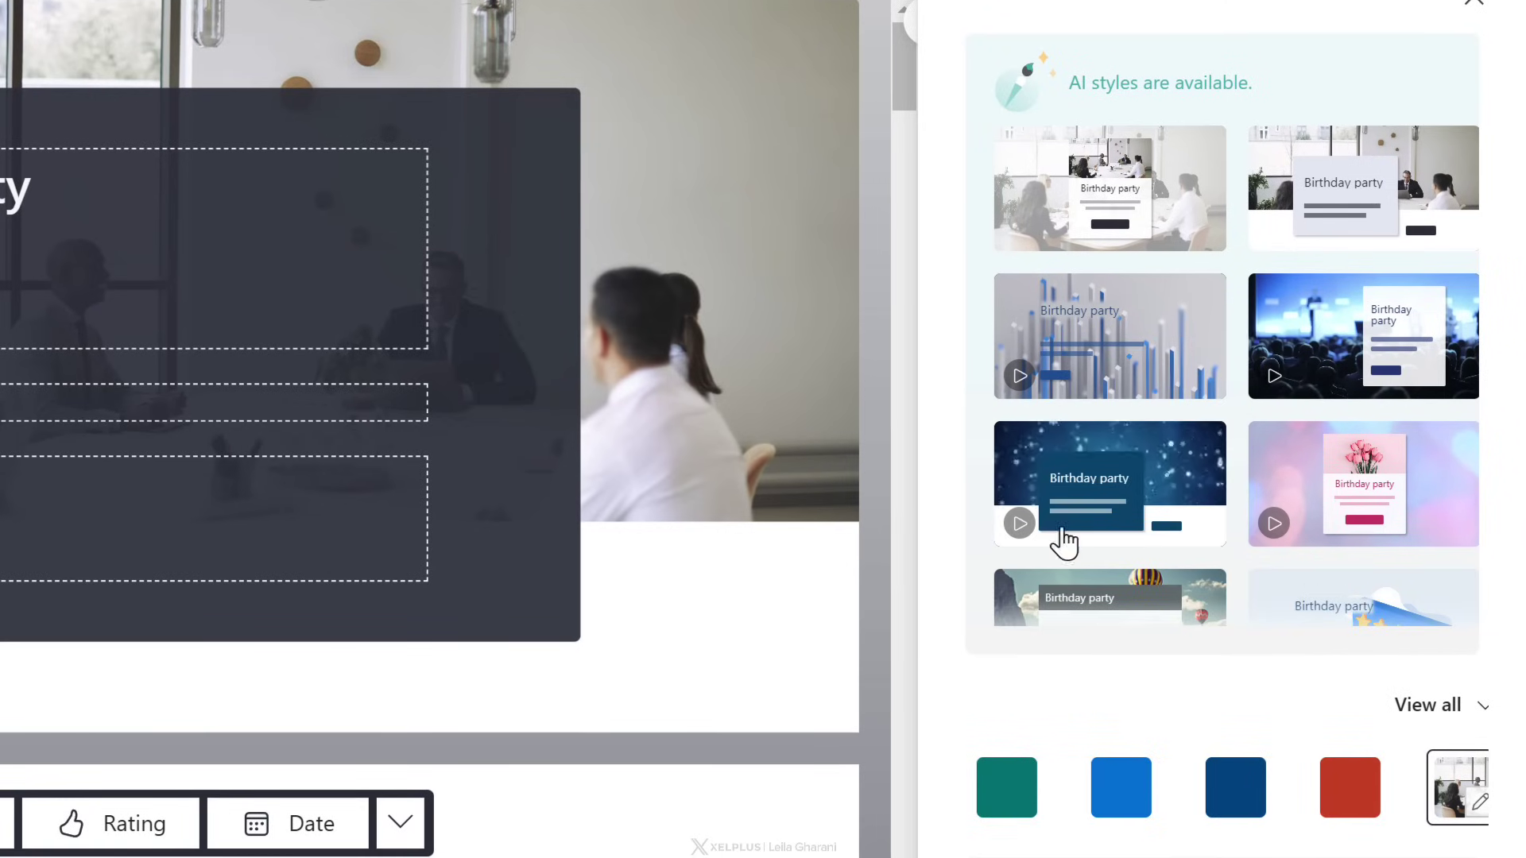
pyautogui.hotkey('ctrl', 'z')
pyautogui.hotkey('ctrl', 'z')
pyautogui.hotkey('ctrl', 'z')
pyautogui.hotkey('ctrl', 'z')
pyautogui.hotkey('ctrl', 'z')
pyautogui.hotkey('ctrl', 'z')
pyautogui.hotkey('ctrl', 'z')
pyautogui.hotkey('ctrl', 'z')
pyautogui.hotkey('ctrl', 'z')
pyautogui.hotkey('ctrl', 'z')
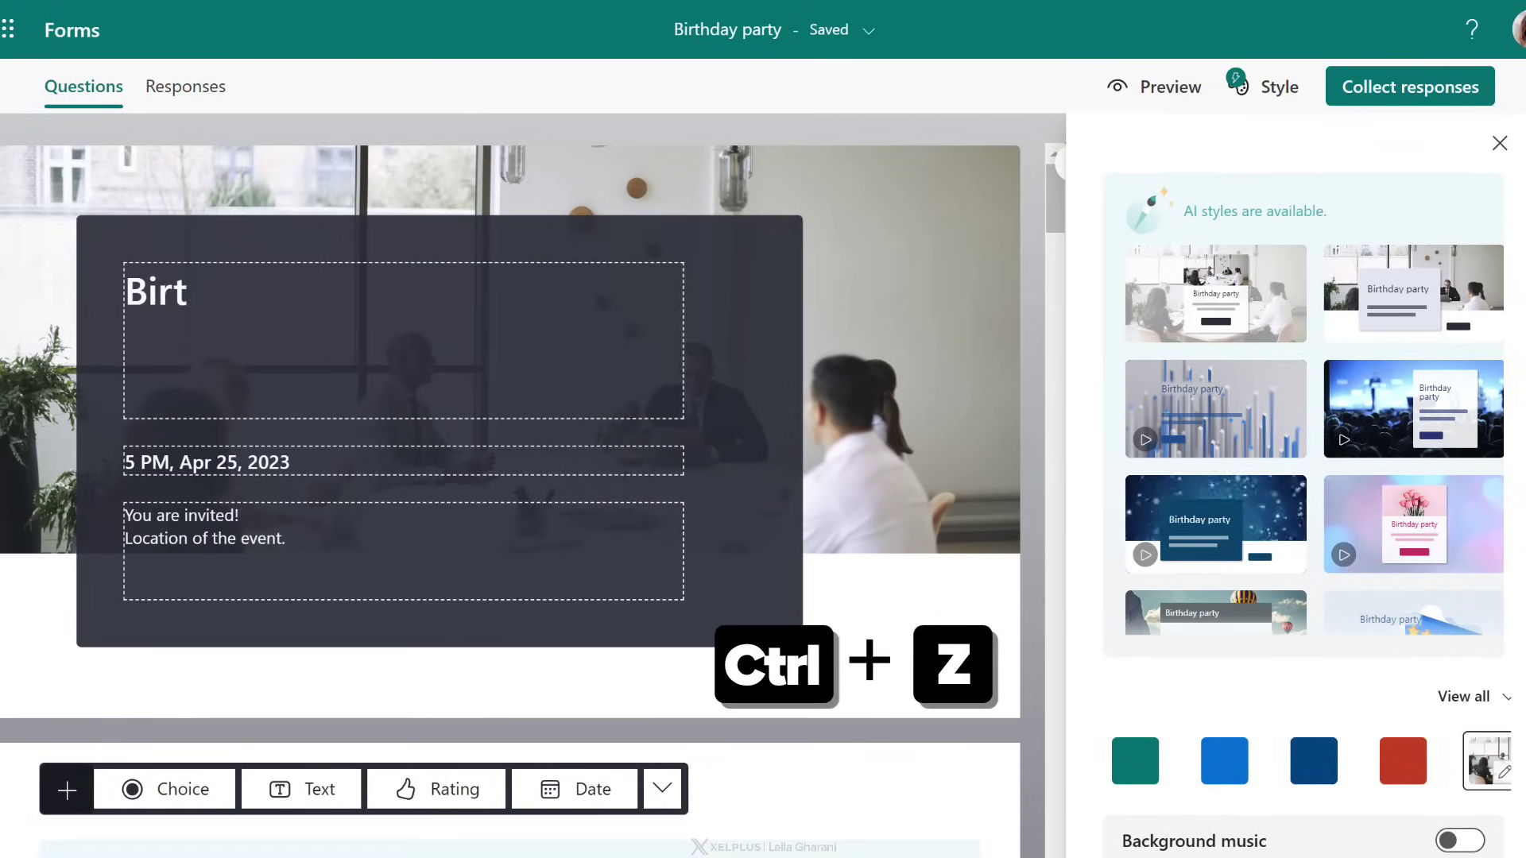
pyautogui.hotkey('ctrl', 'z')
pyautogui.hotkey('ctrl', 'z')
pyautogui.hotkey('ctrl', 'z')
pyautogui.hotkey('ctrl', 'z')
pyautogui.hotkey('ctrl', 'z')
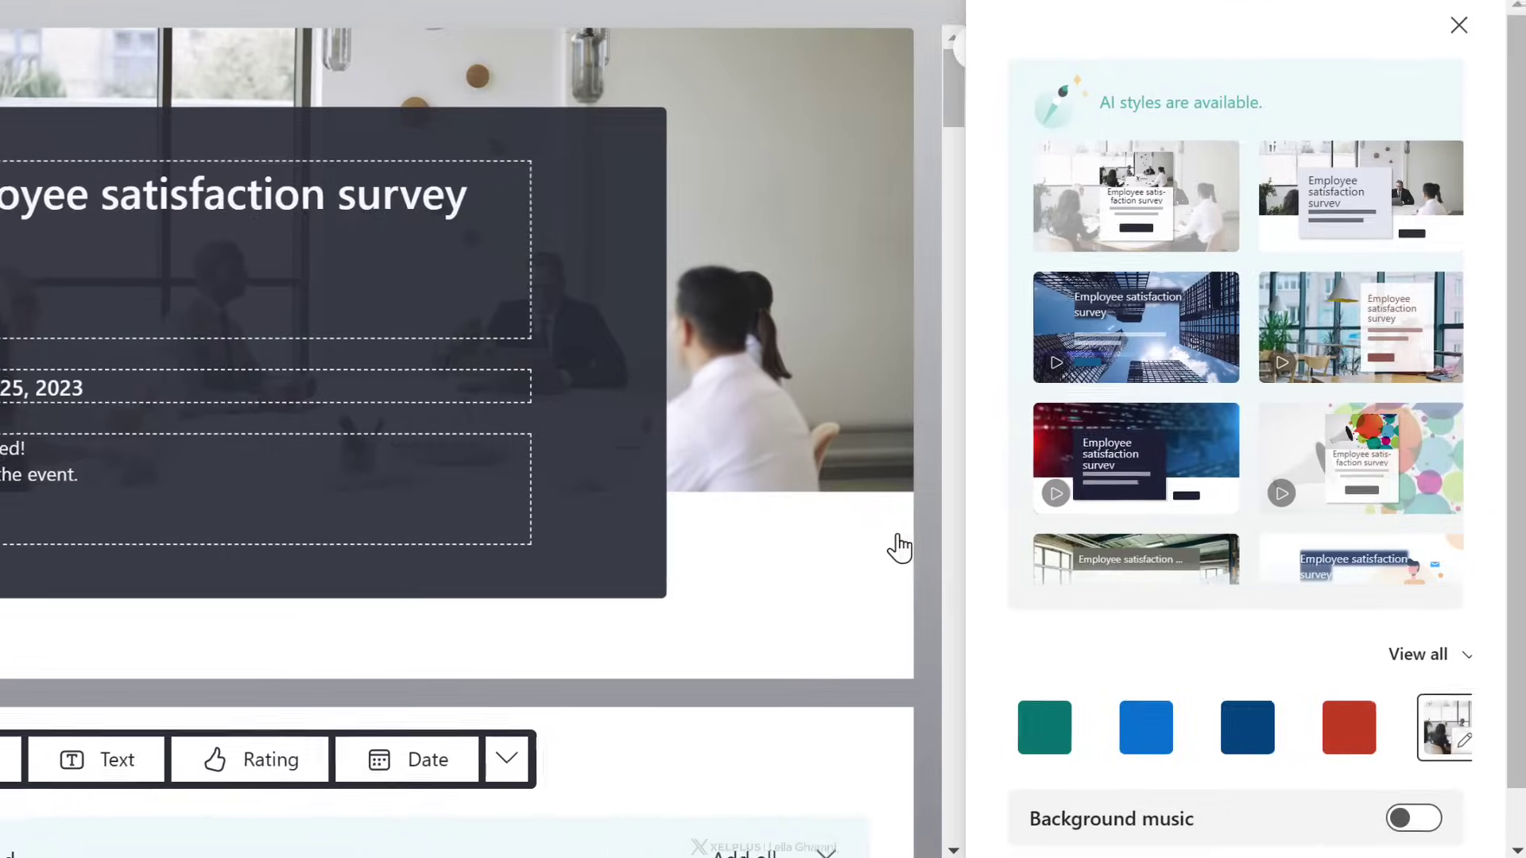
pyautogui.click(1400, 654)
pyautogui.scroll(-1, 1349, 628)
pyautogui.scroll(-5, 1272, 683)
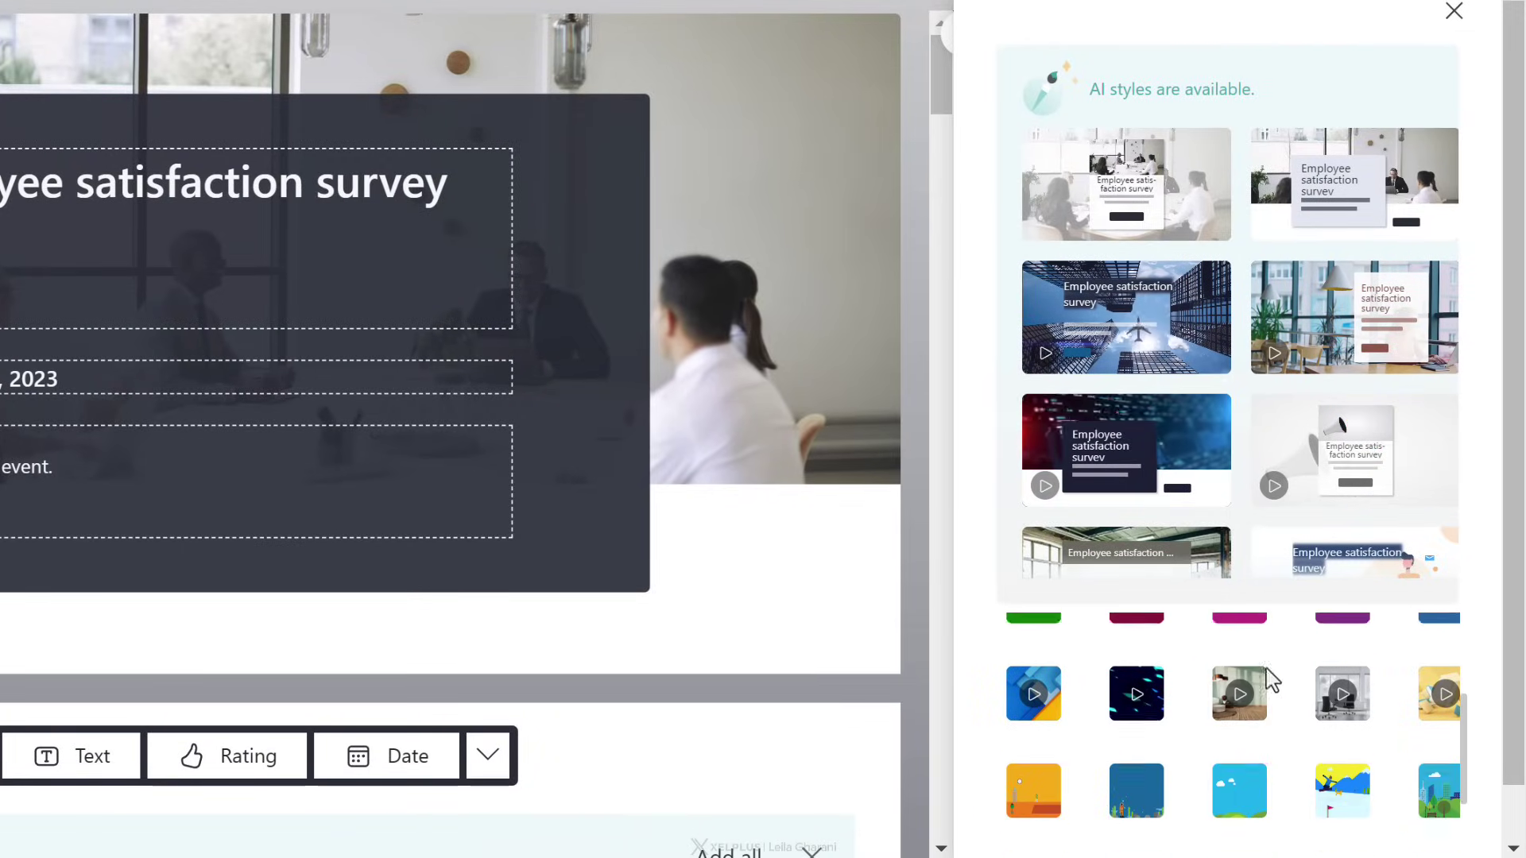
pyautogui.scroll(-2, 1288, 747)
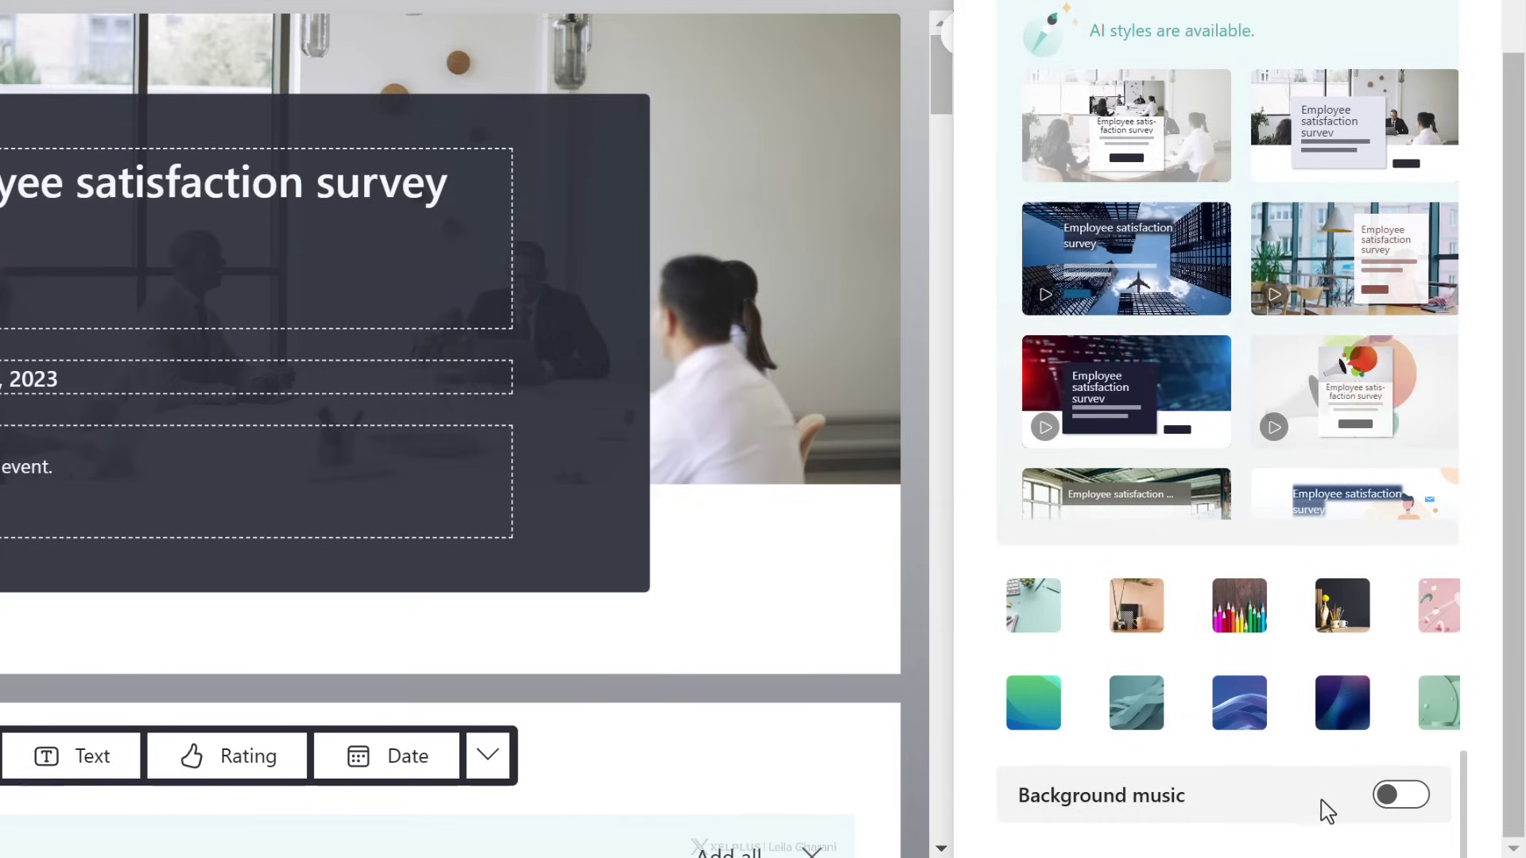
pyautogui.click(1405, 796)
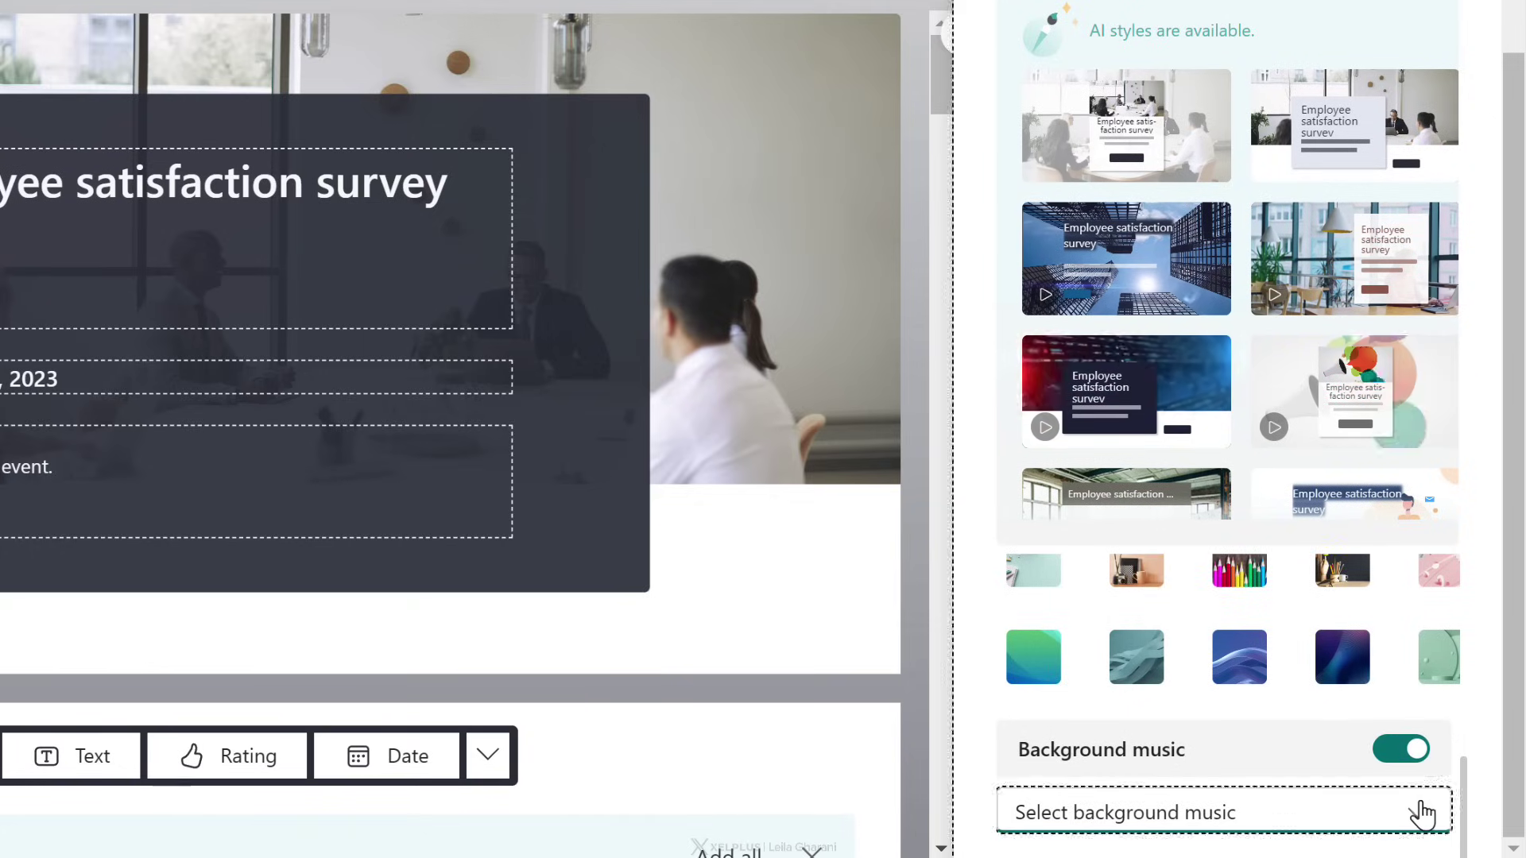
pyautogui.click(1422, 813)
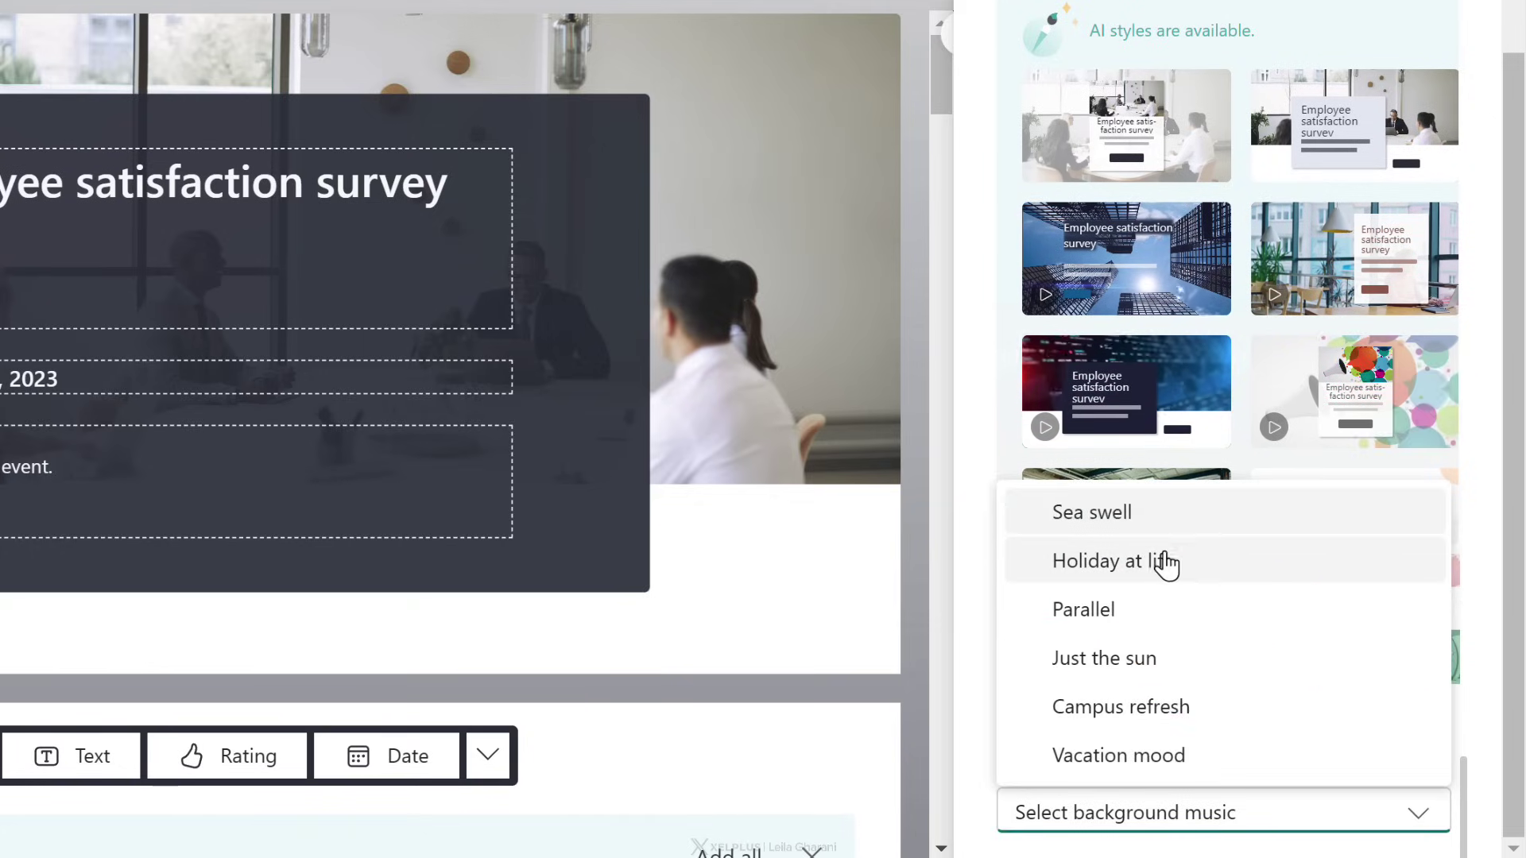
pyautogui.click(1151, 673)
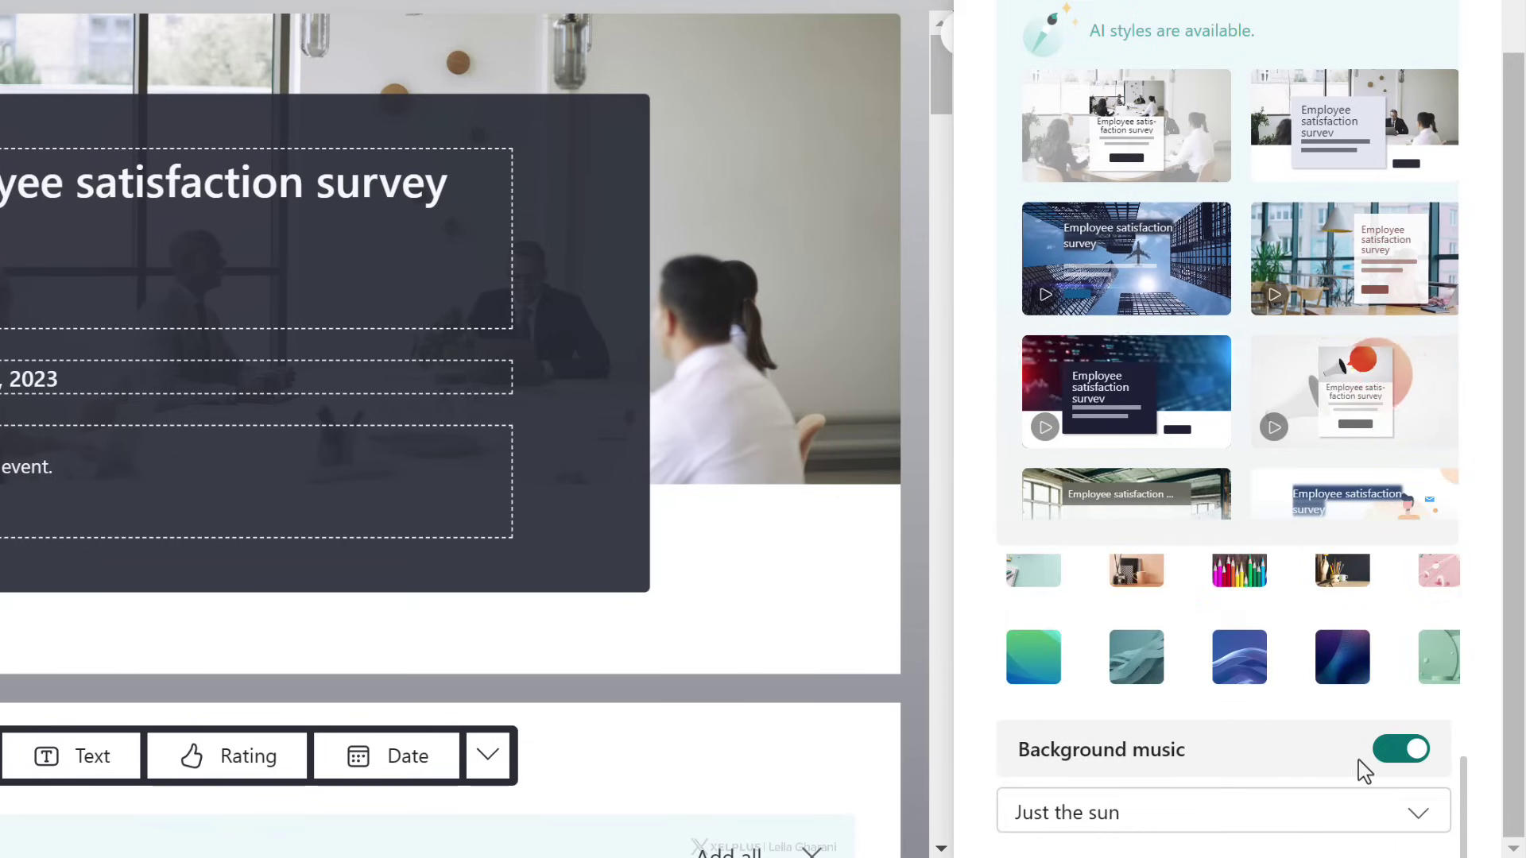
pyautogui.click(1396, 748)
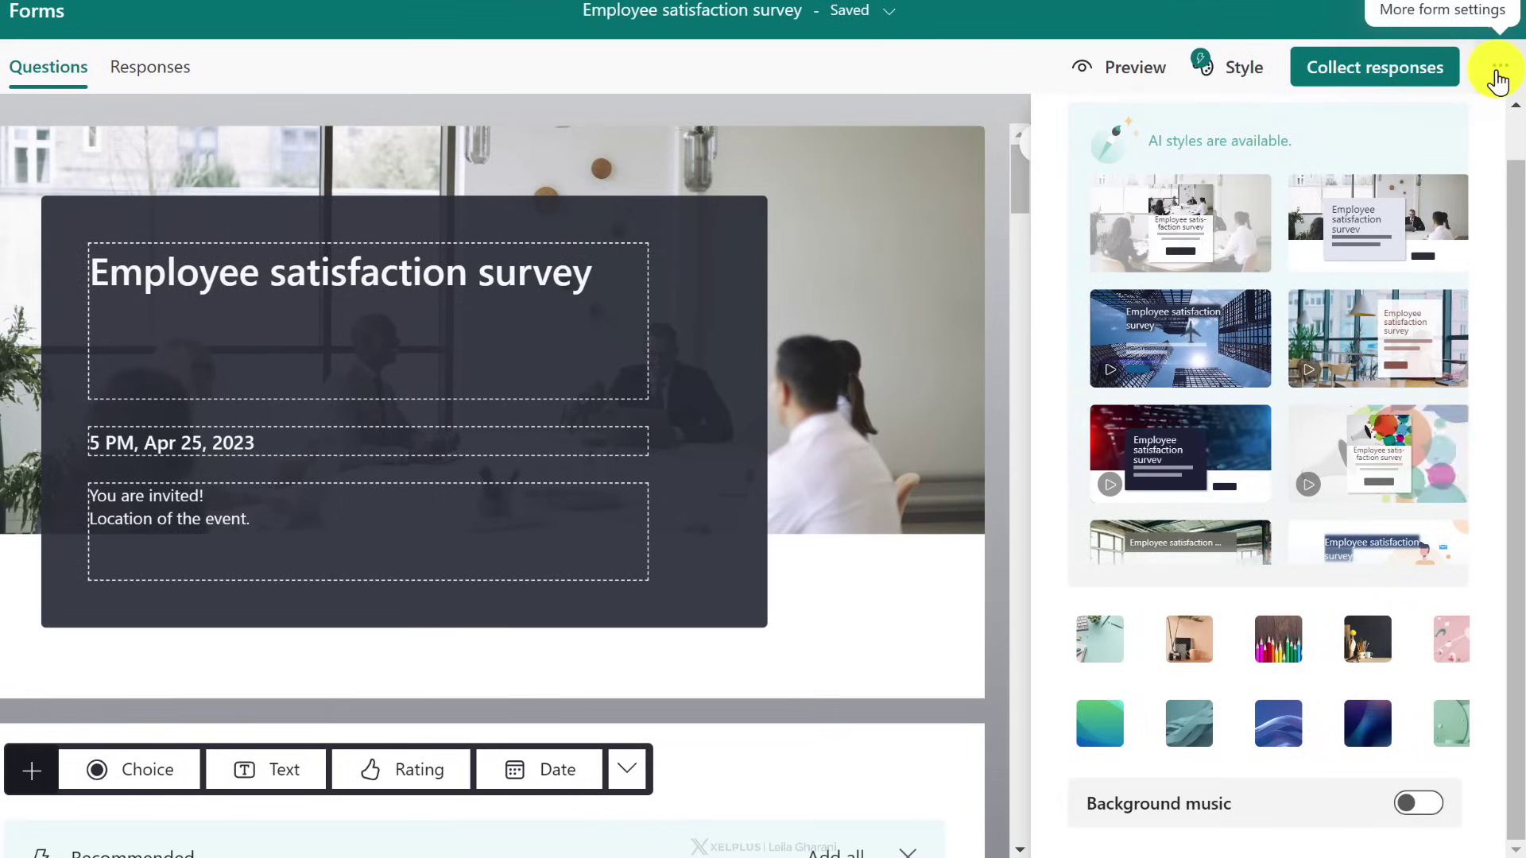
# In form Settings, keep responses limited to people in the organization.
pyautogui.click(1500, 78)
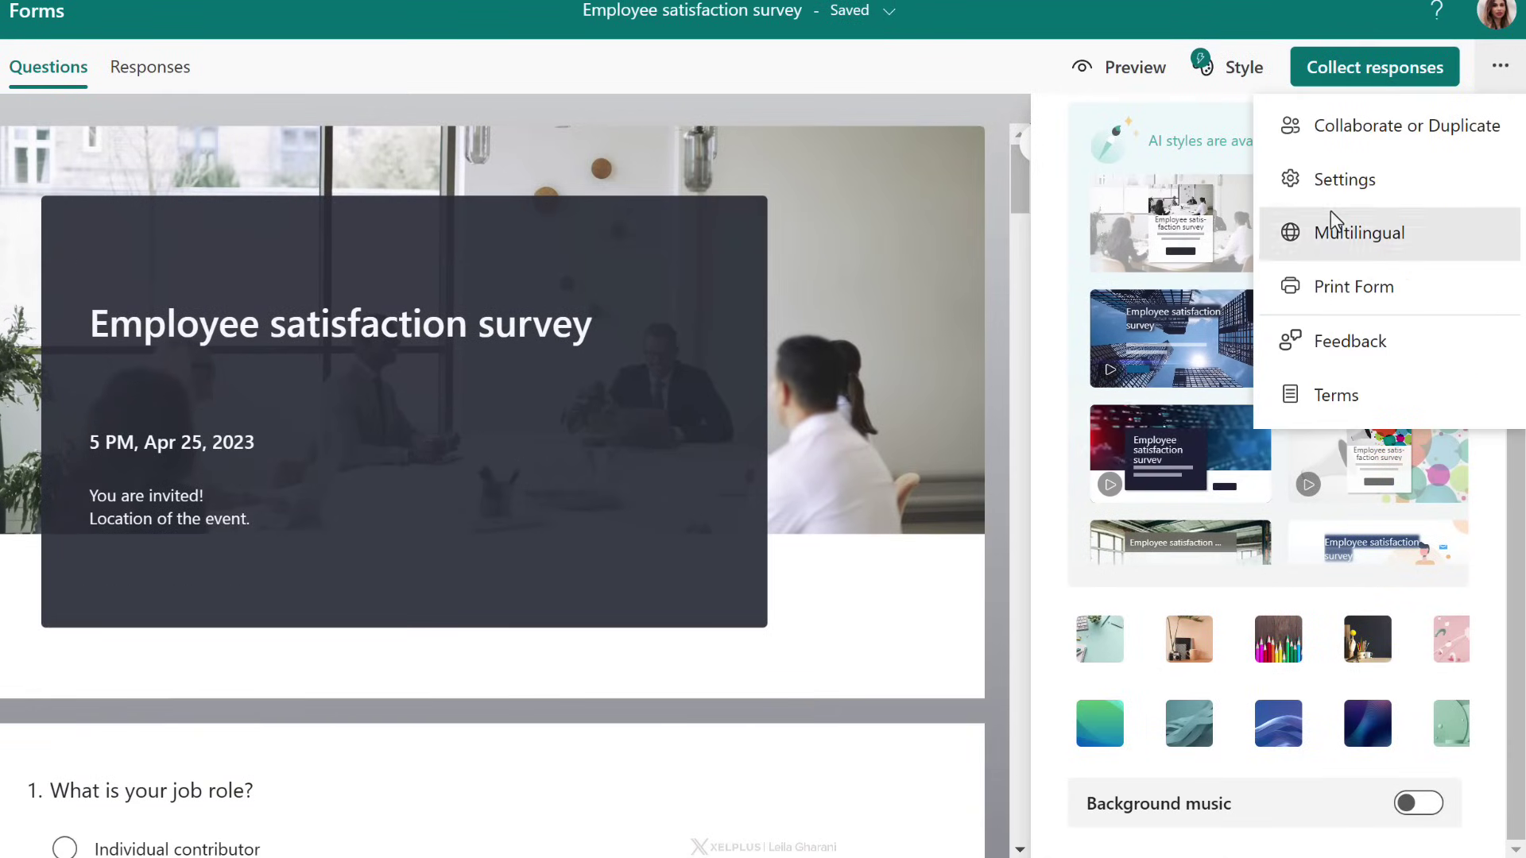
pyautogui.click(1272, 179)
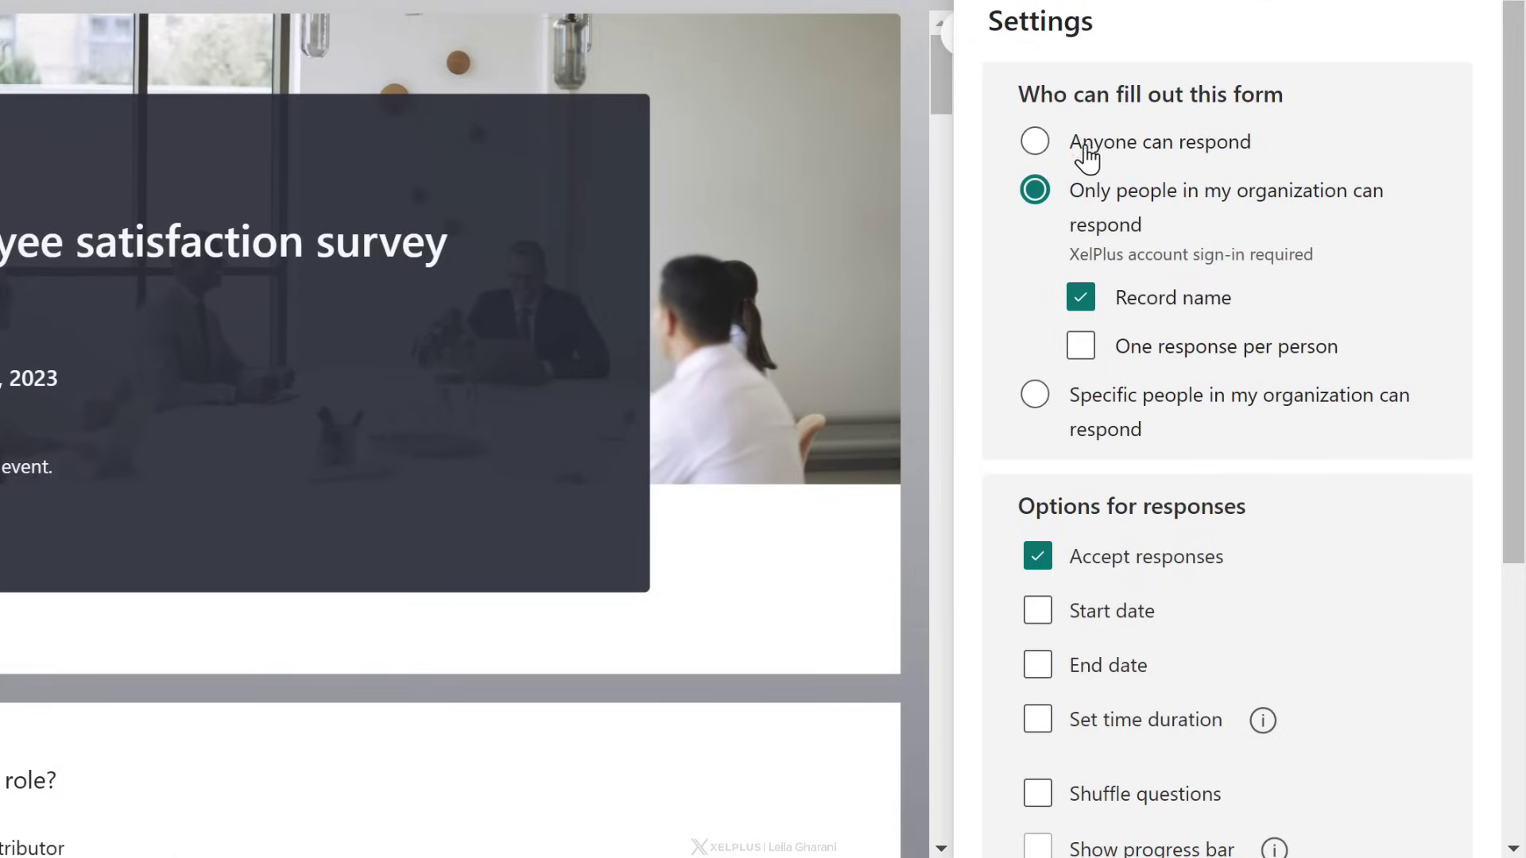
pyautogui.click(1039, 143)
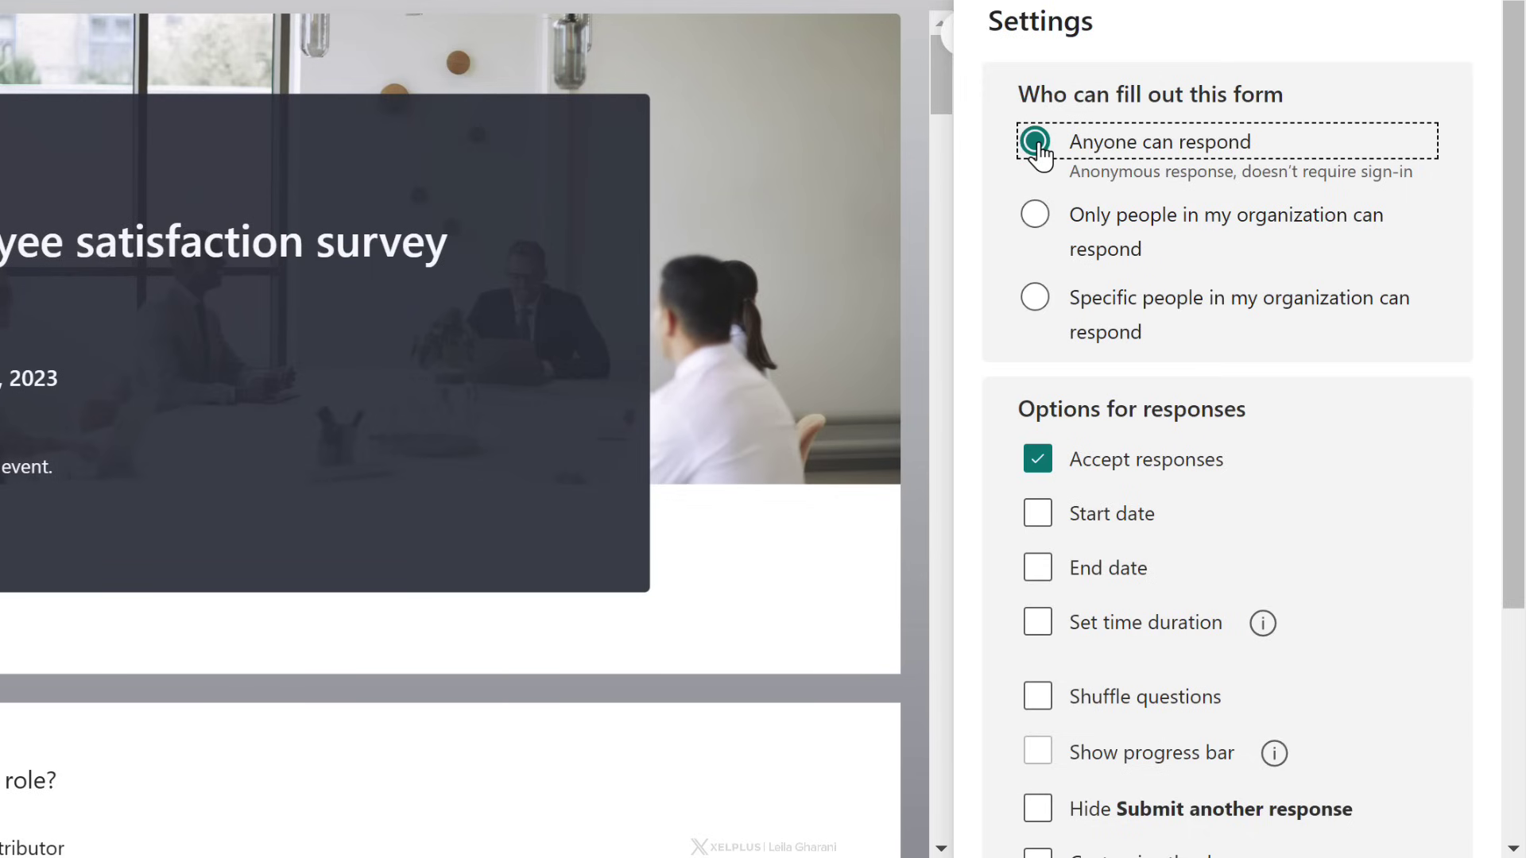
pyautogui.click(1034, 220)
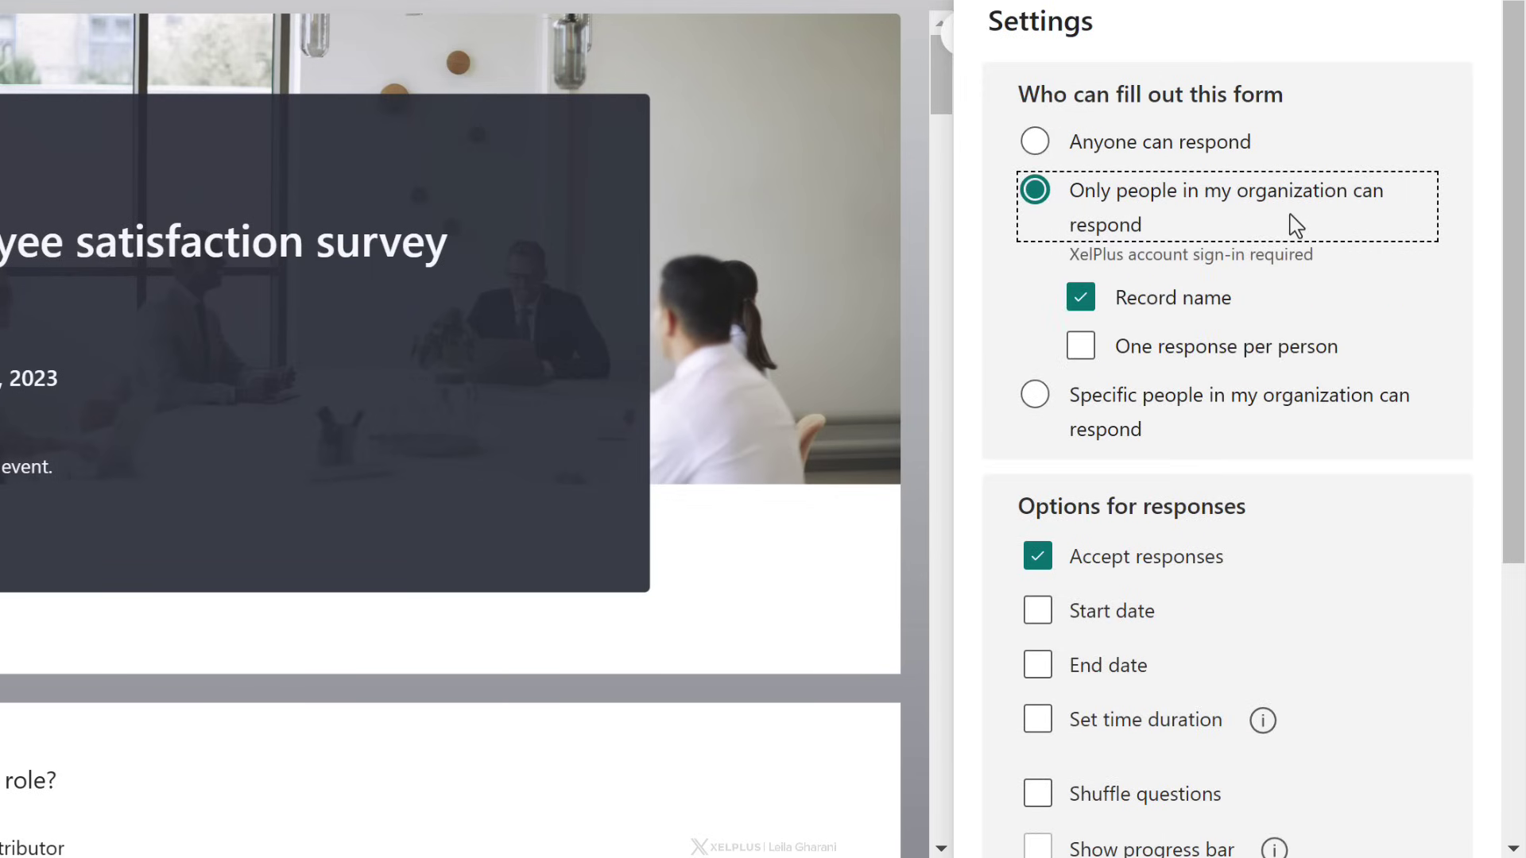
pyautogui.click(1081, 295)
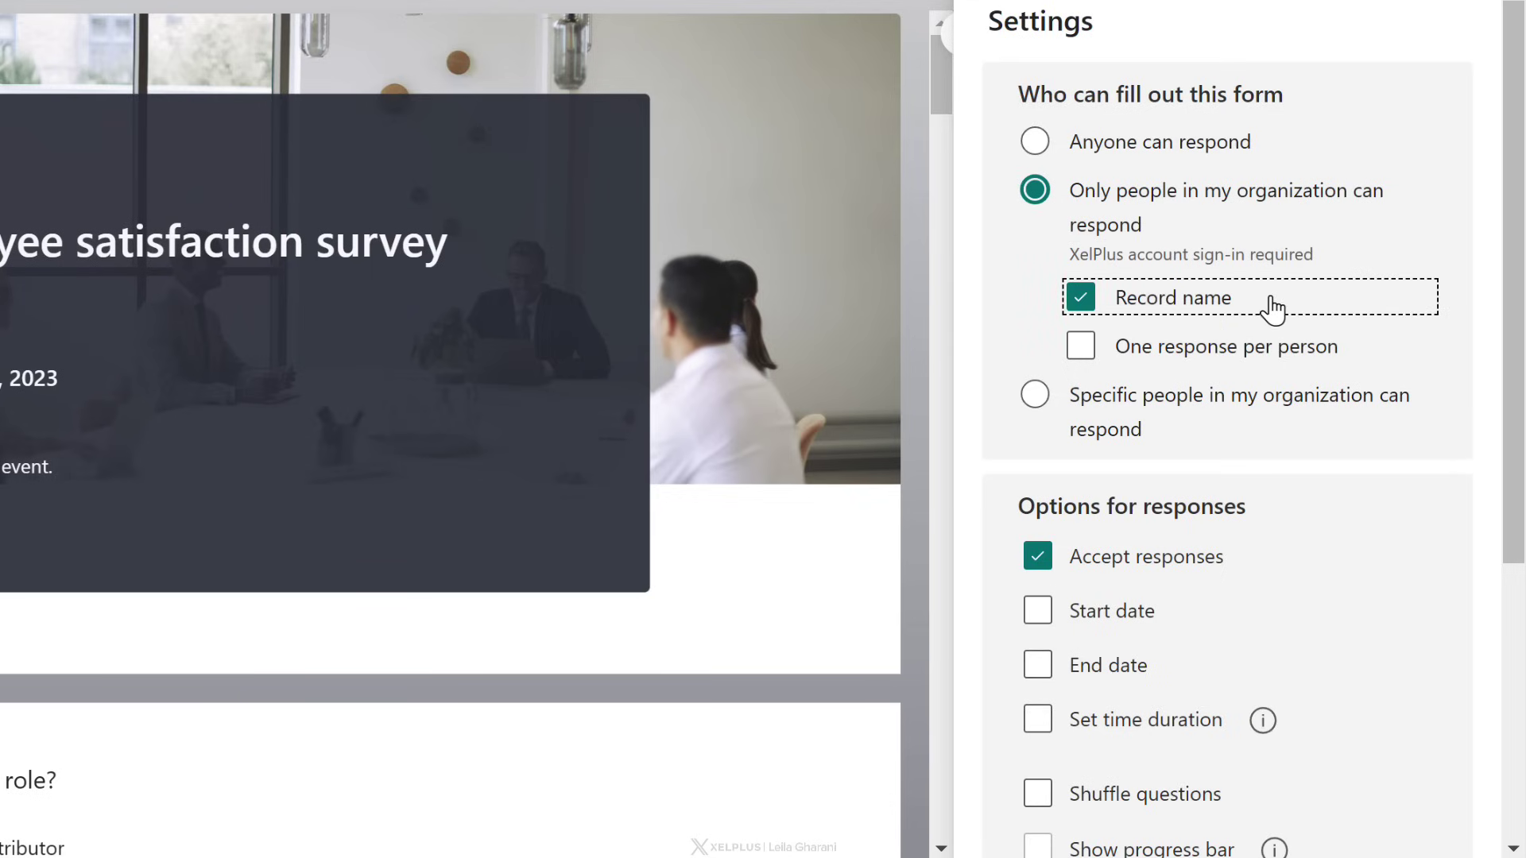
pyautogui.scroll(-5, 1273, 306)
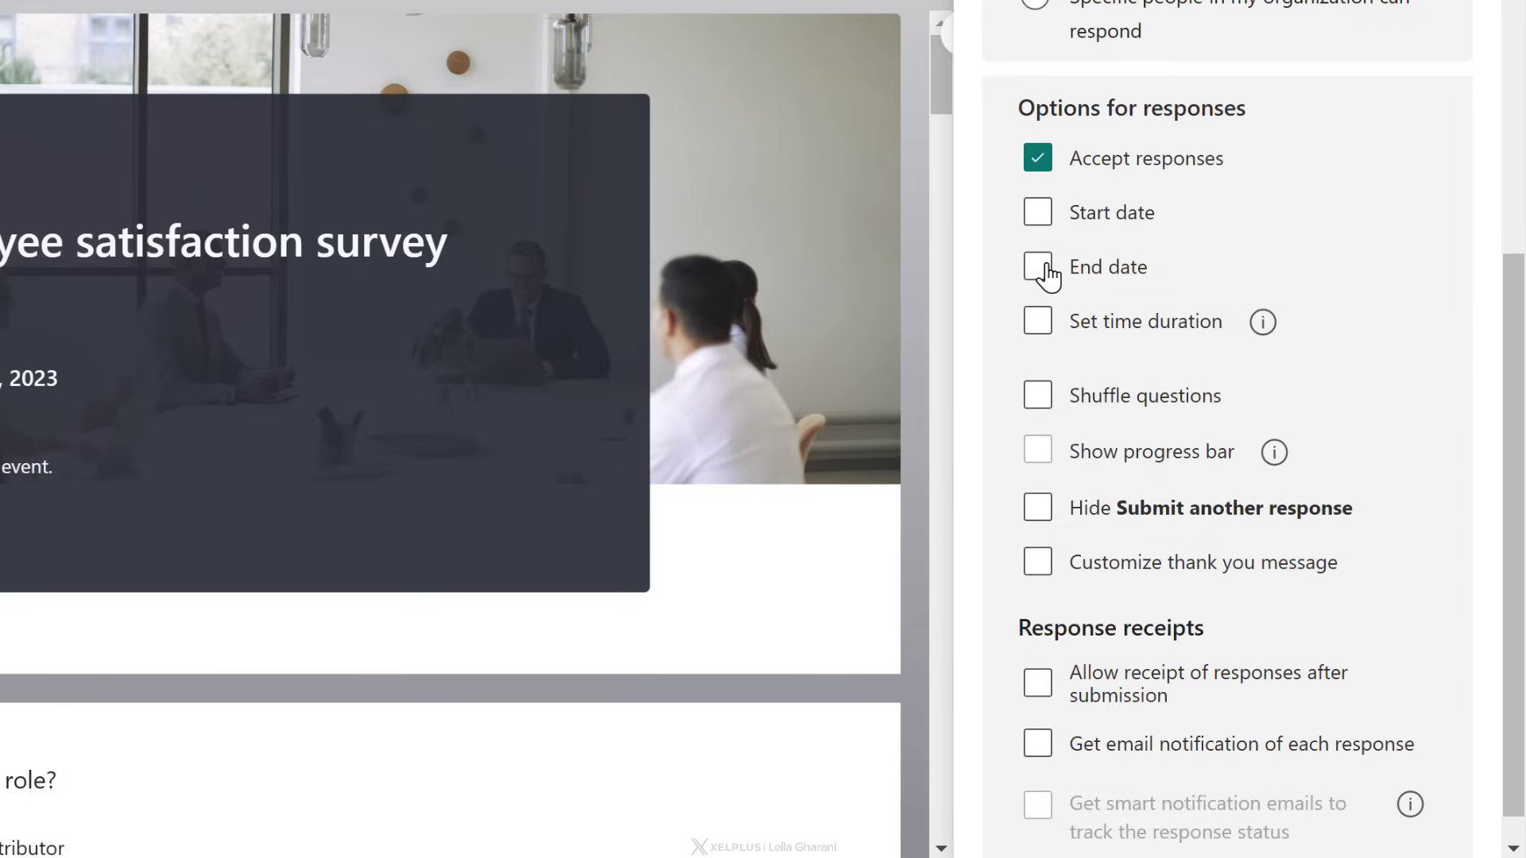
# Set the response end date to May 31, 2023.
pyautogui.click(1042, 267)
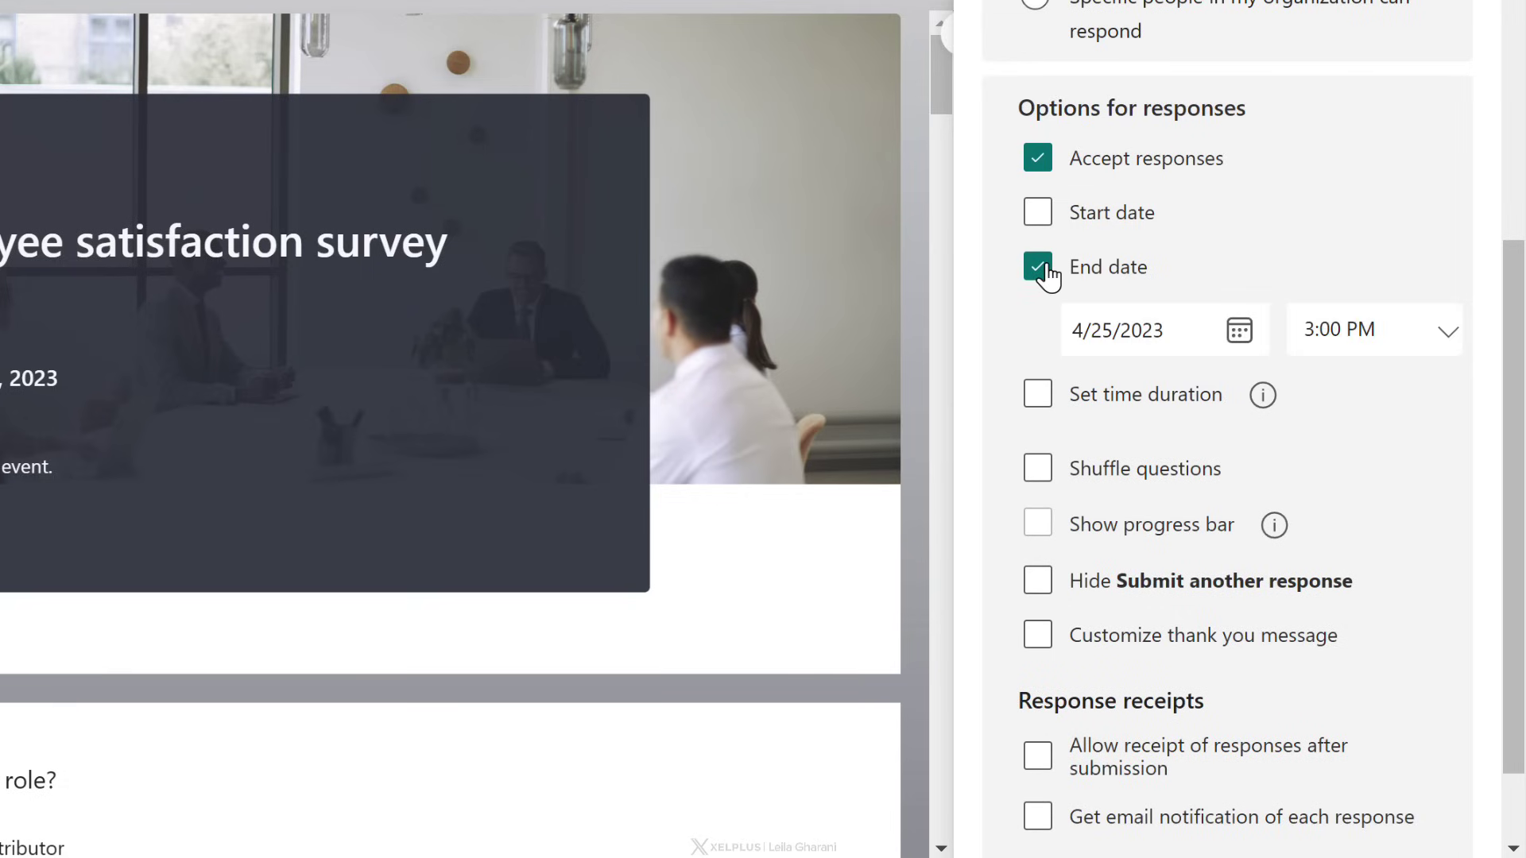
pyautogui.click(1241, 341)
pyautogui.click(1298, 393)
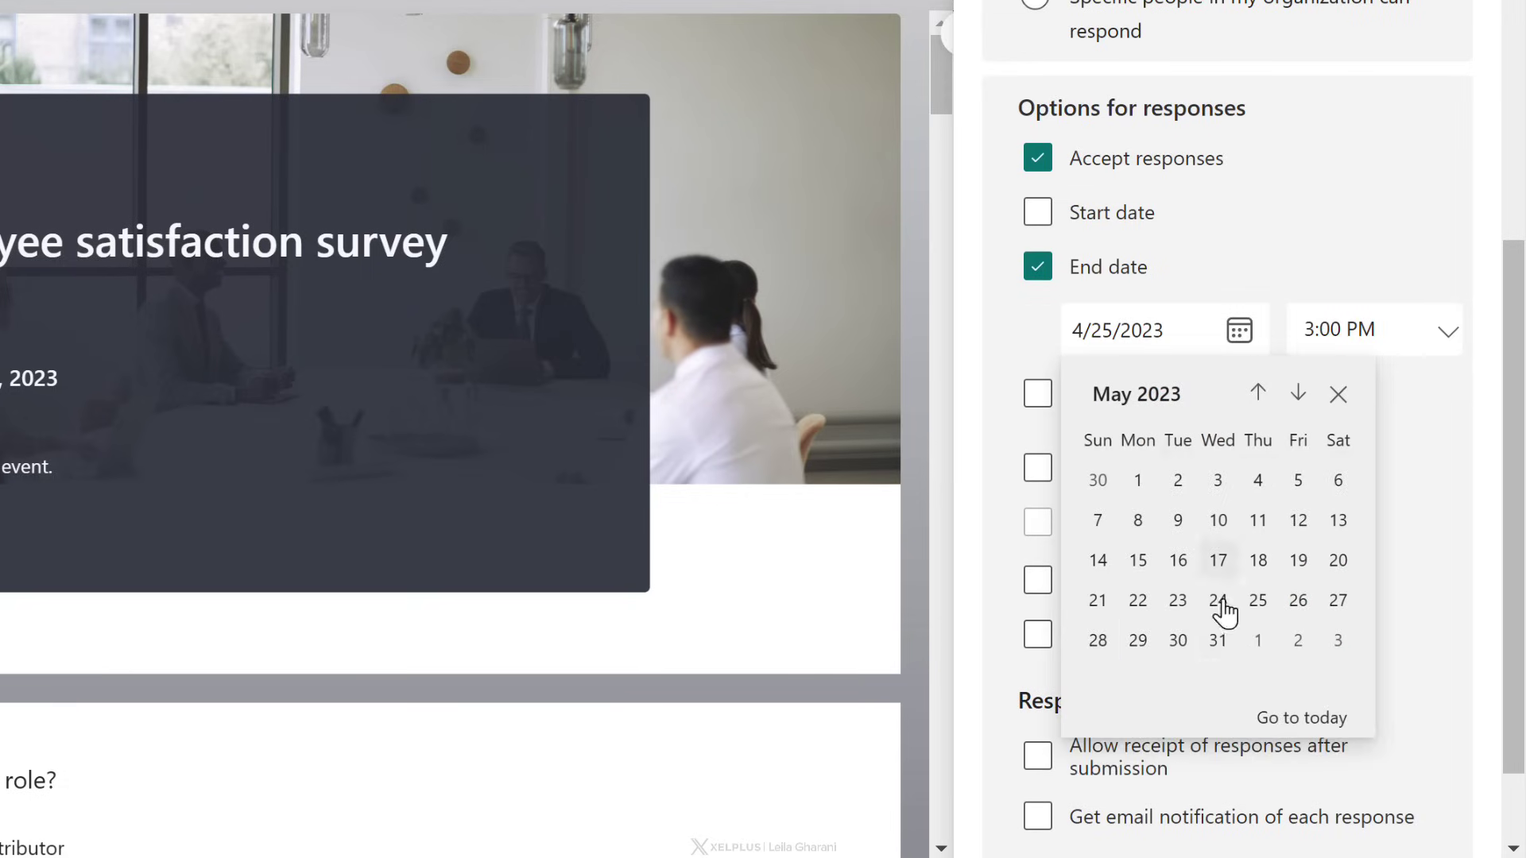
pyautogui.click(1220, 637)
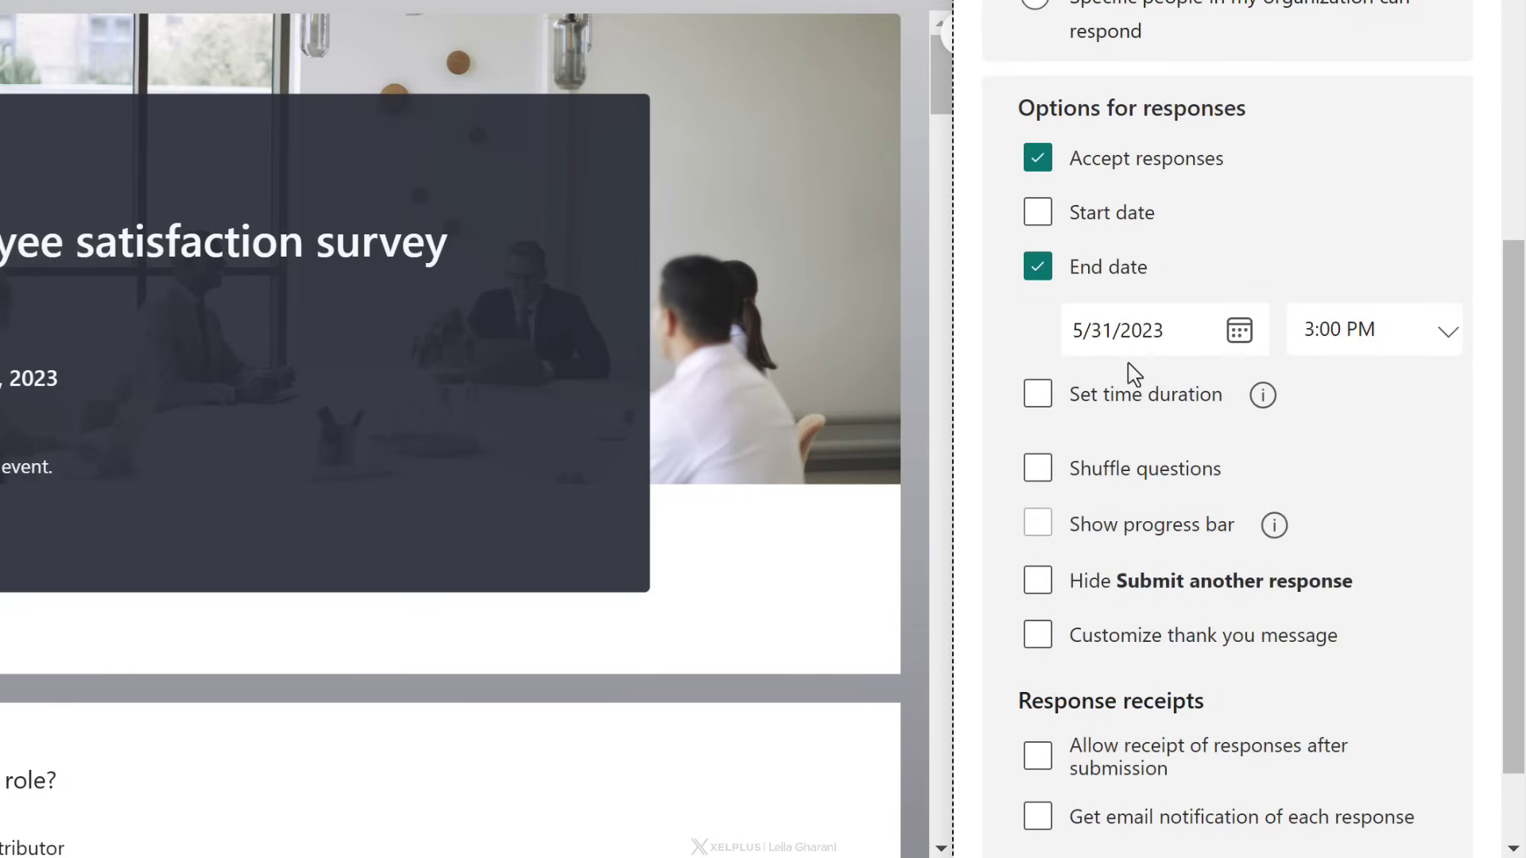
# Try the custom thank-you message option, leaving it turned off.
pyautogui.scroll(-2, 1228, 441)
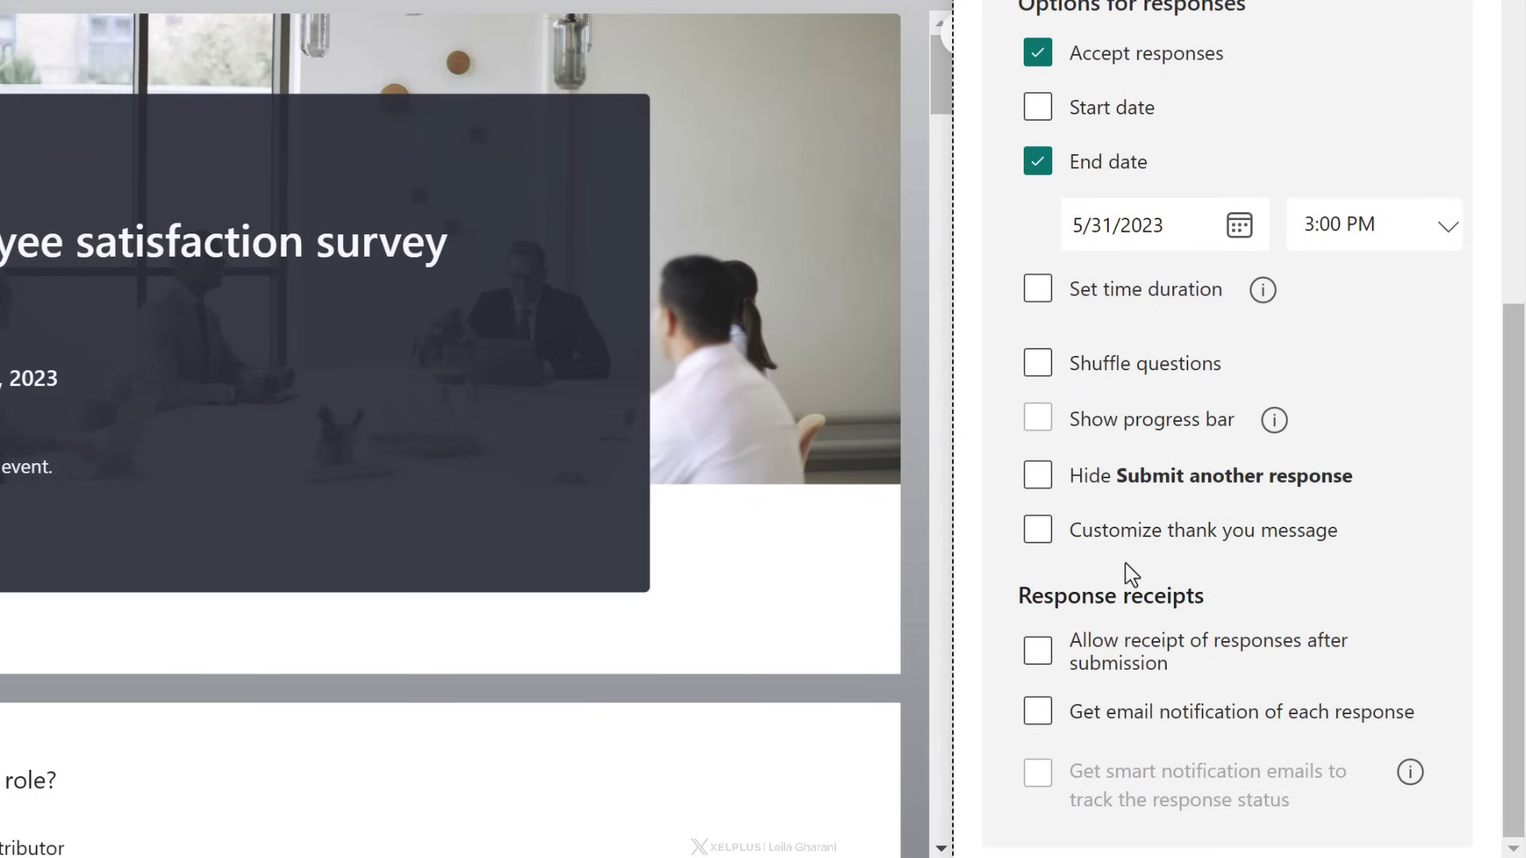
pyautogui.click(1040, 531)
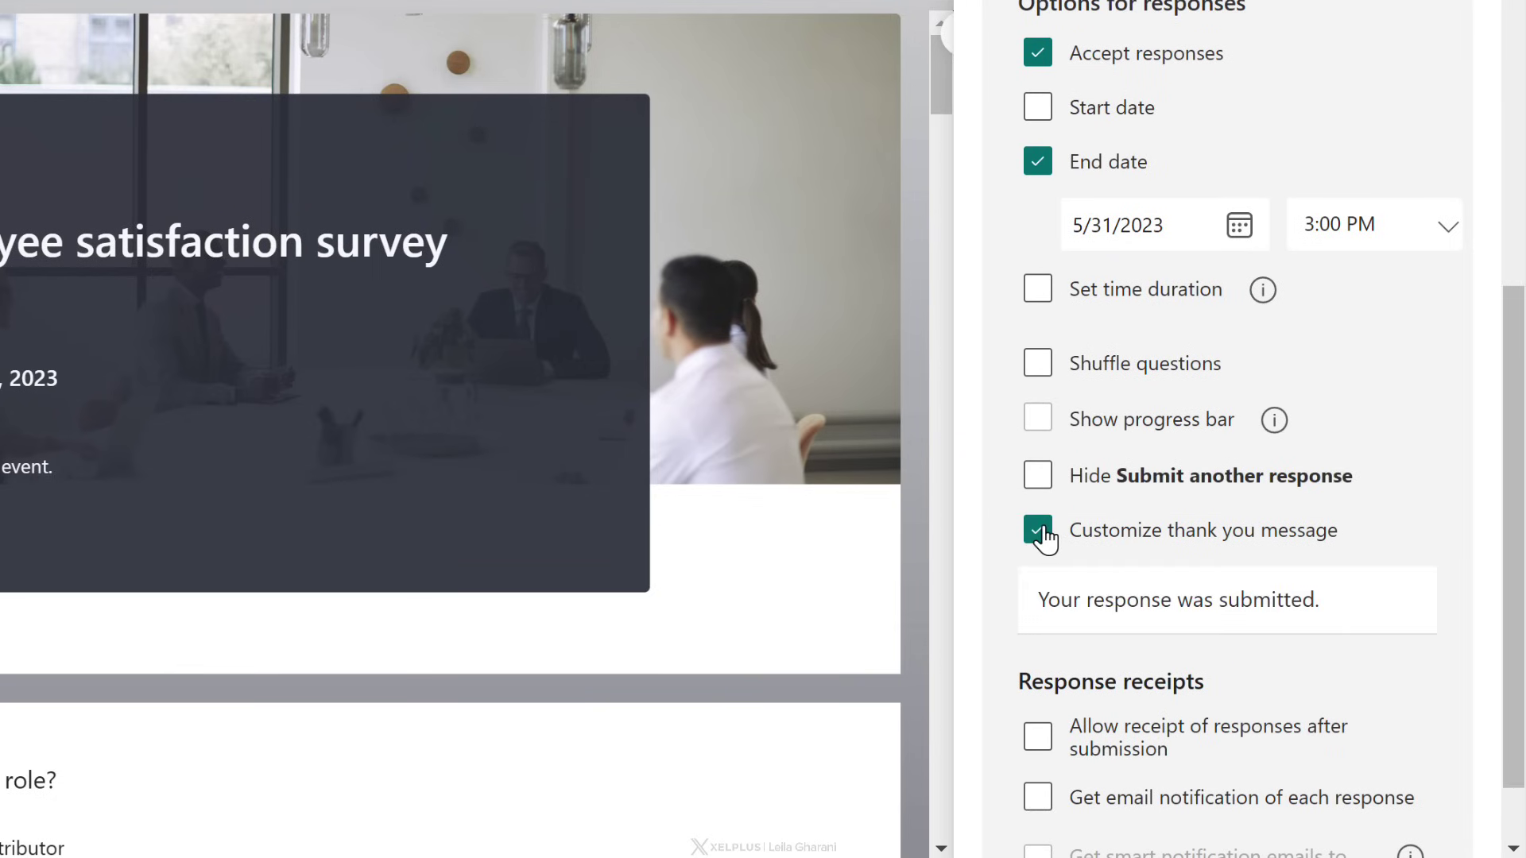
pyautogui.click(1038, 531)
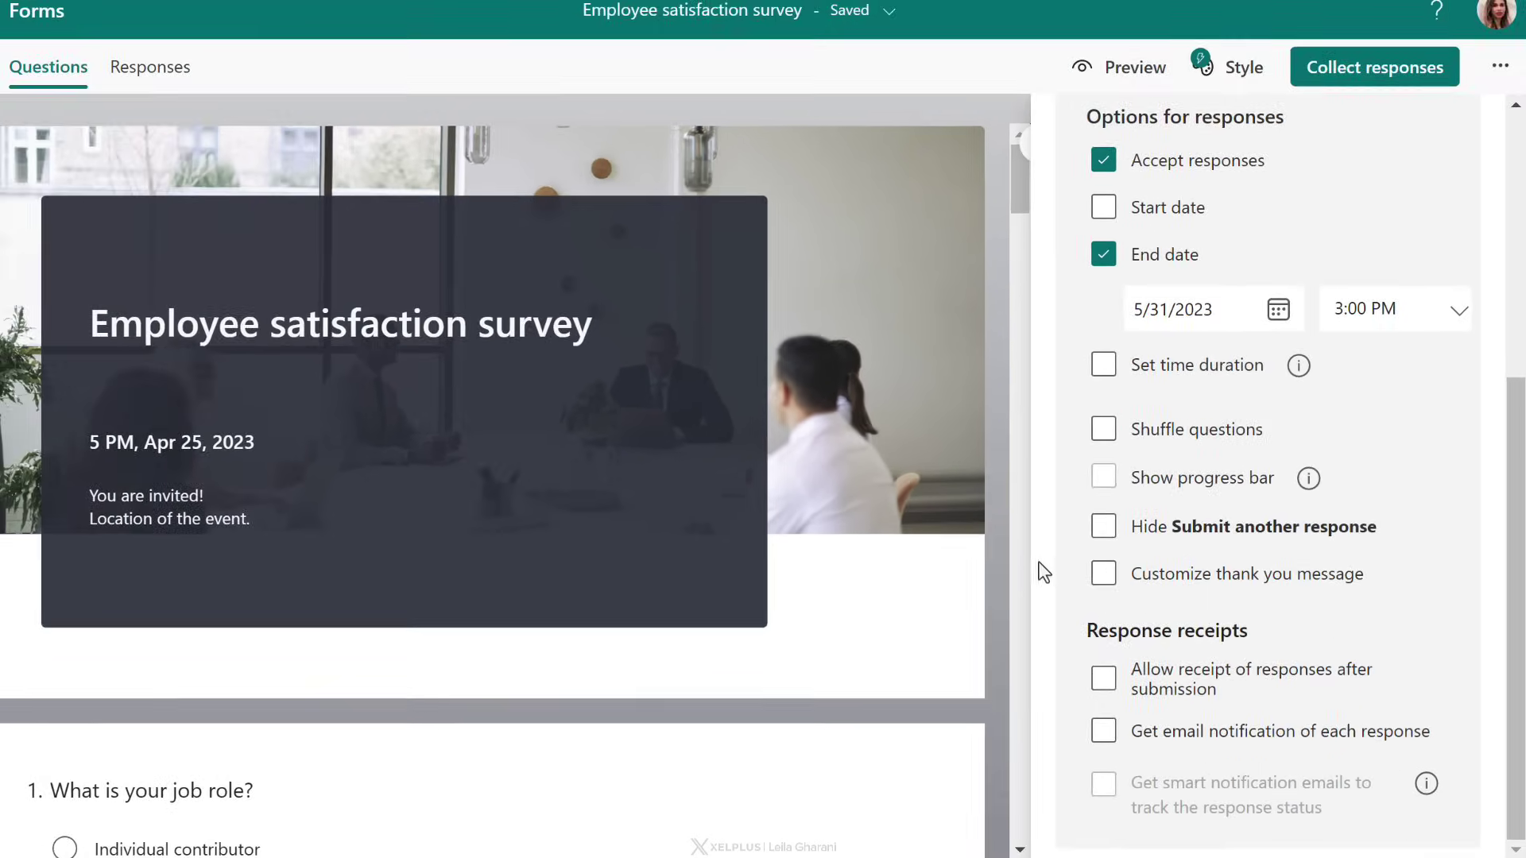
pyautogui.click(1034, 567)
# Accept the suggested description inviting people to respond by 5/31/2023.
pyautogui.scroll(8, 1057, 541)
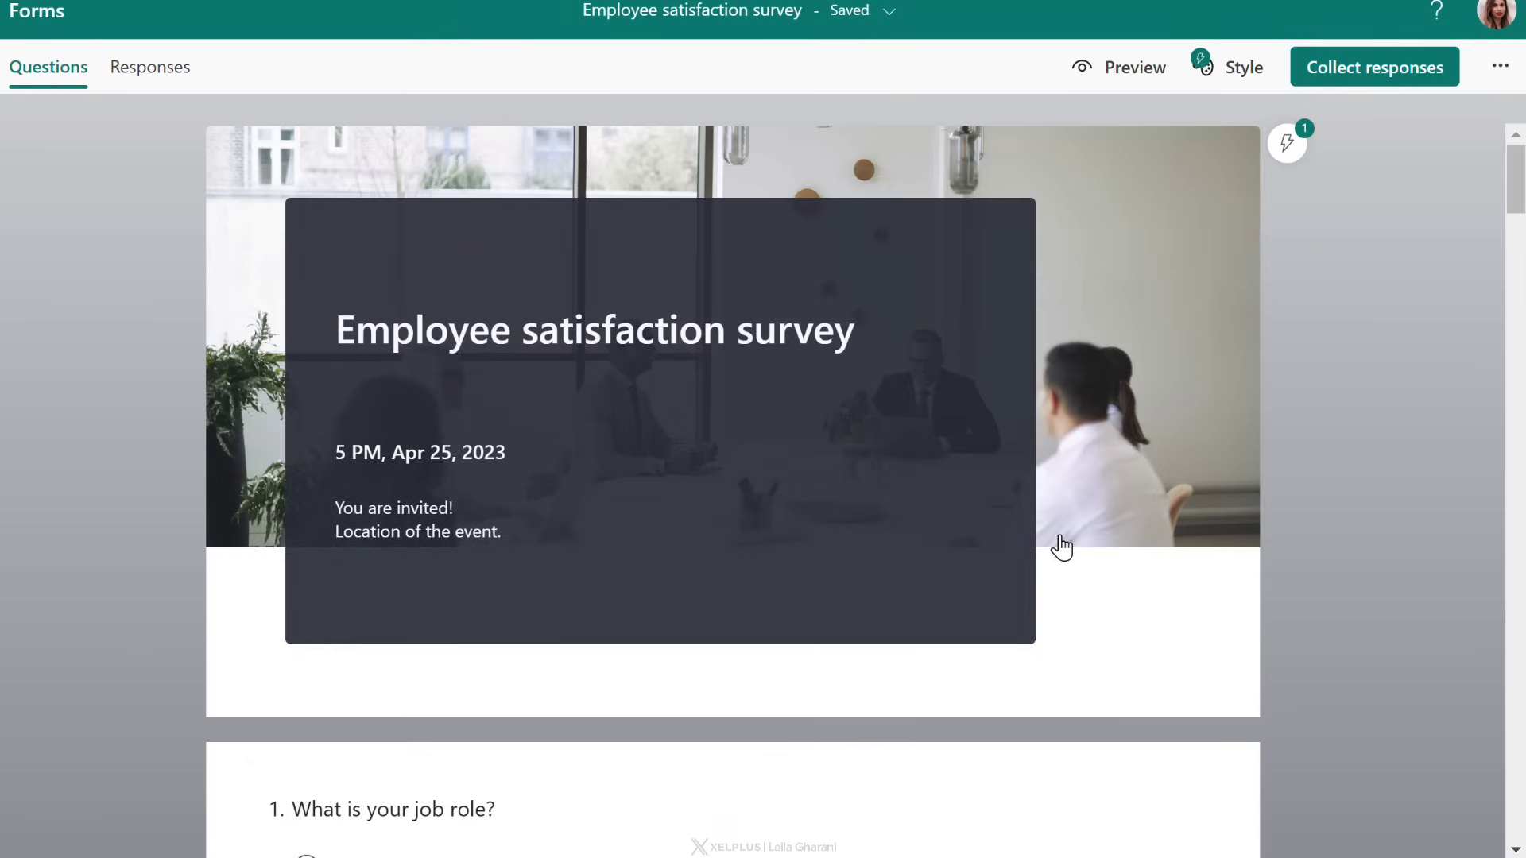
pyautogui.click(1288, 147)
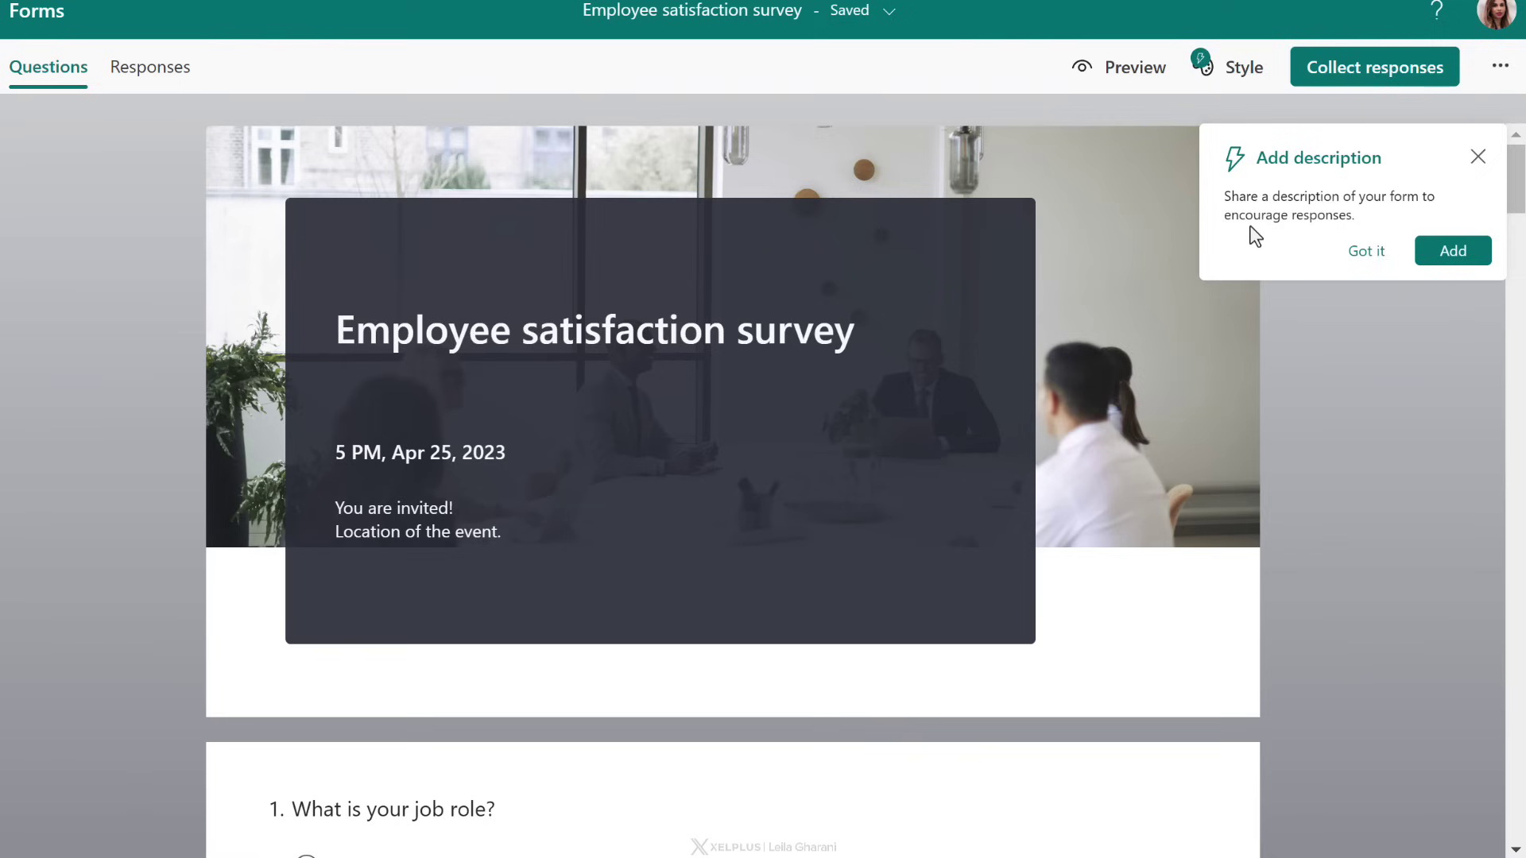
pyautogui.click(1453, 252)
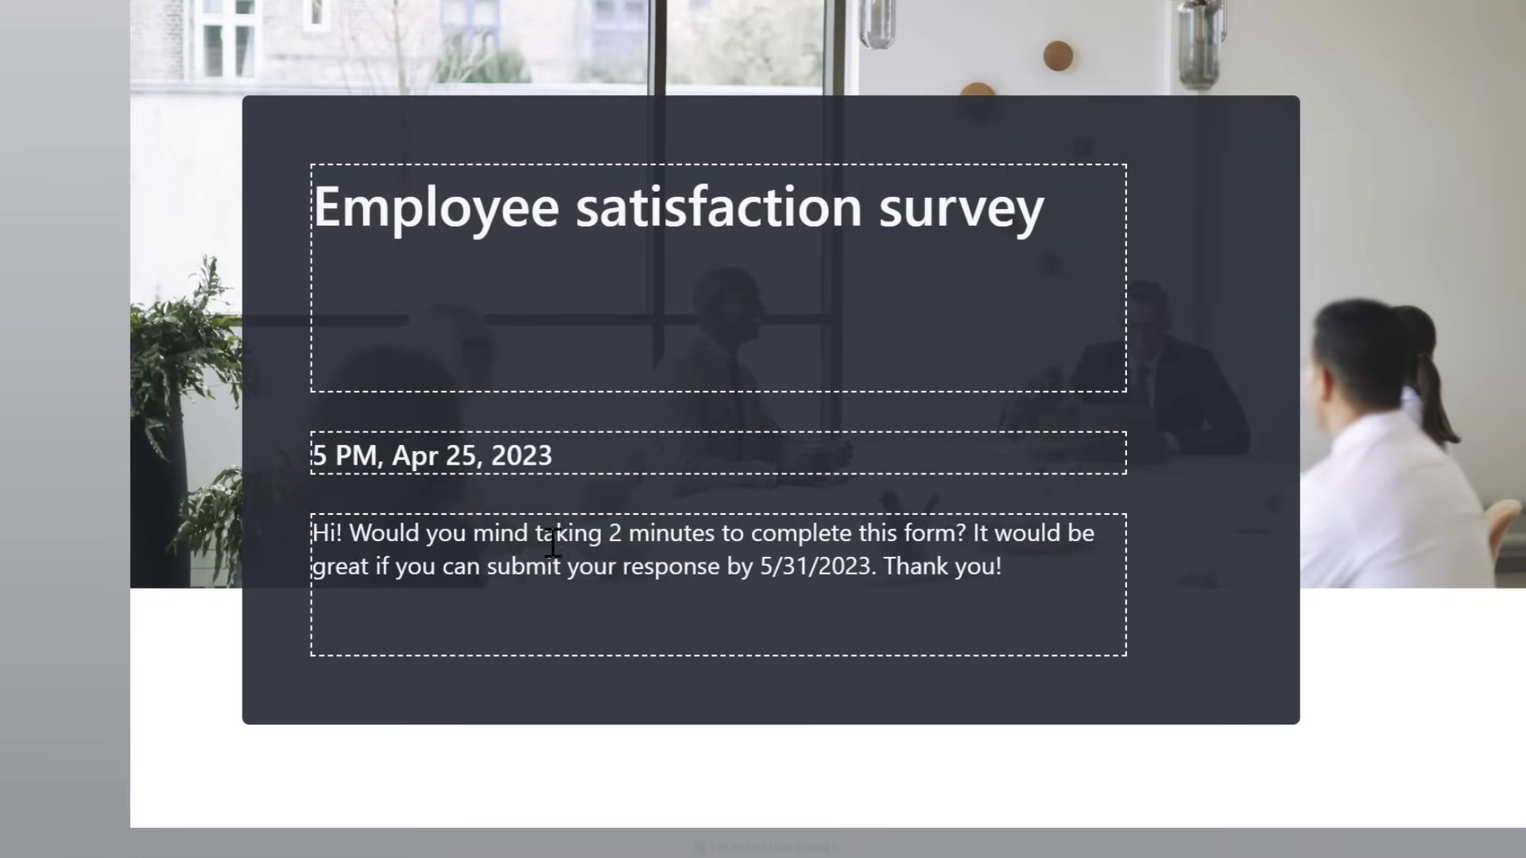
# Review the description's '2 minutes' and '5/31/2023' text, then bring up the sharing dialog.
pyautogui.moveTo(608, 534); pyautogui.dragTo(956, 534)
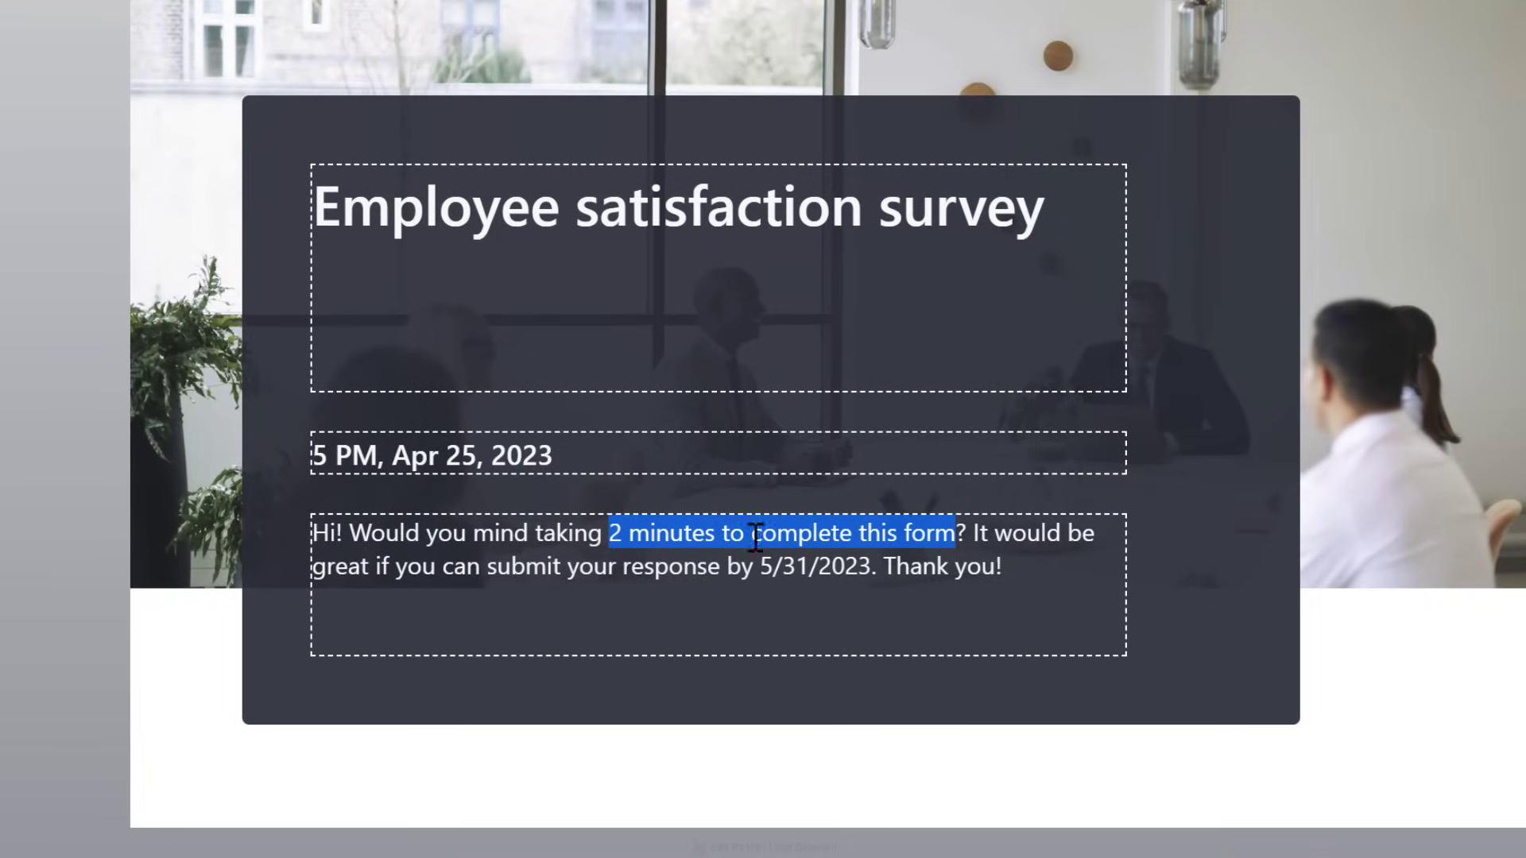
pyautogui.click(617, 535)
pyautogui.doubleClick(619, 534)
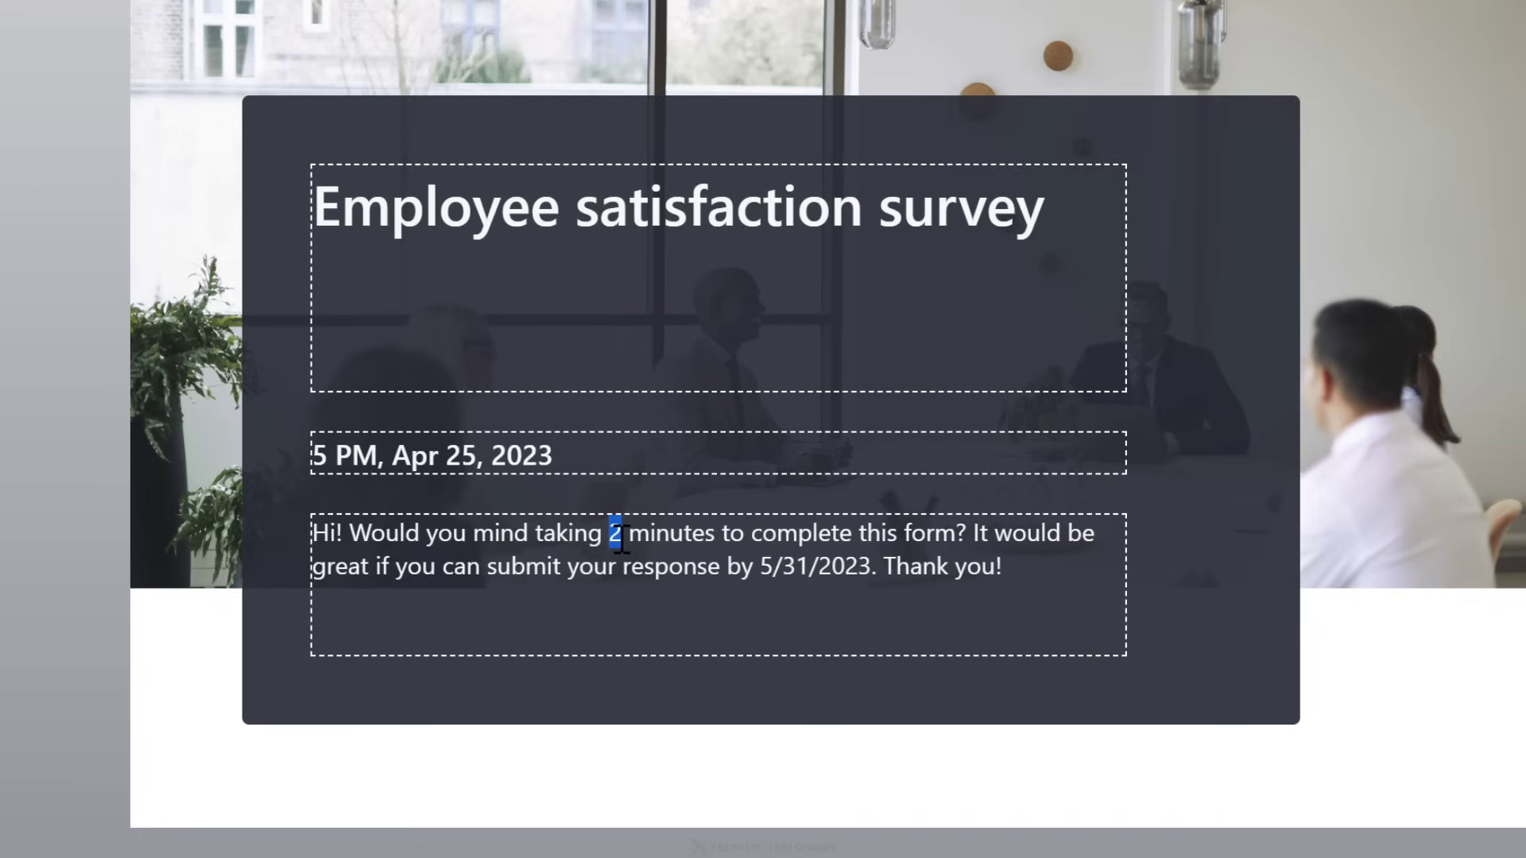
pyautogui.moveTo(762, 569); pyautogui.dragTo(892, 574)
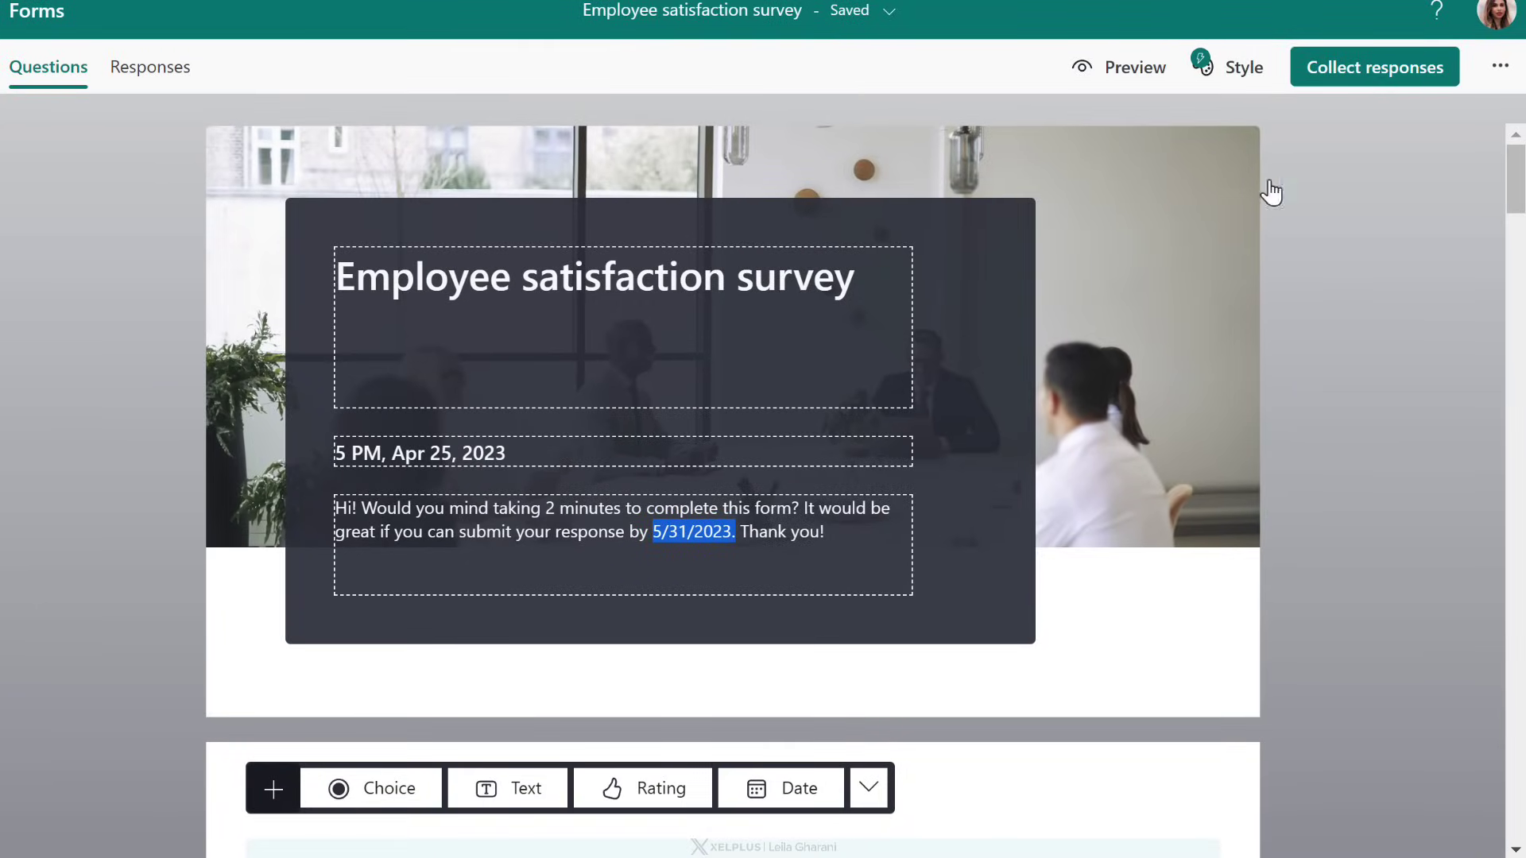
pyautogui.click(1354, 75)
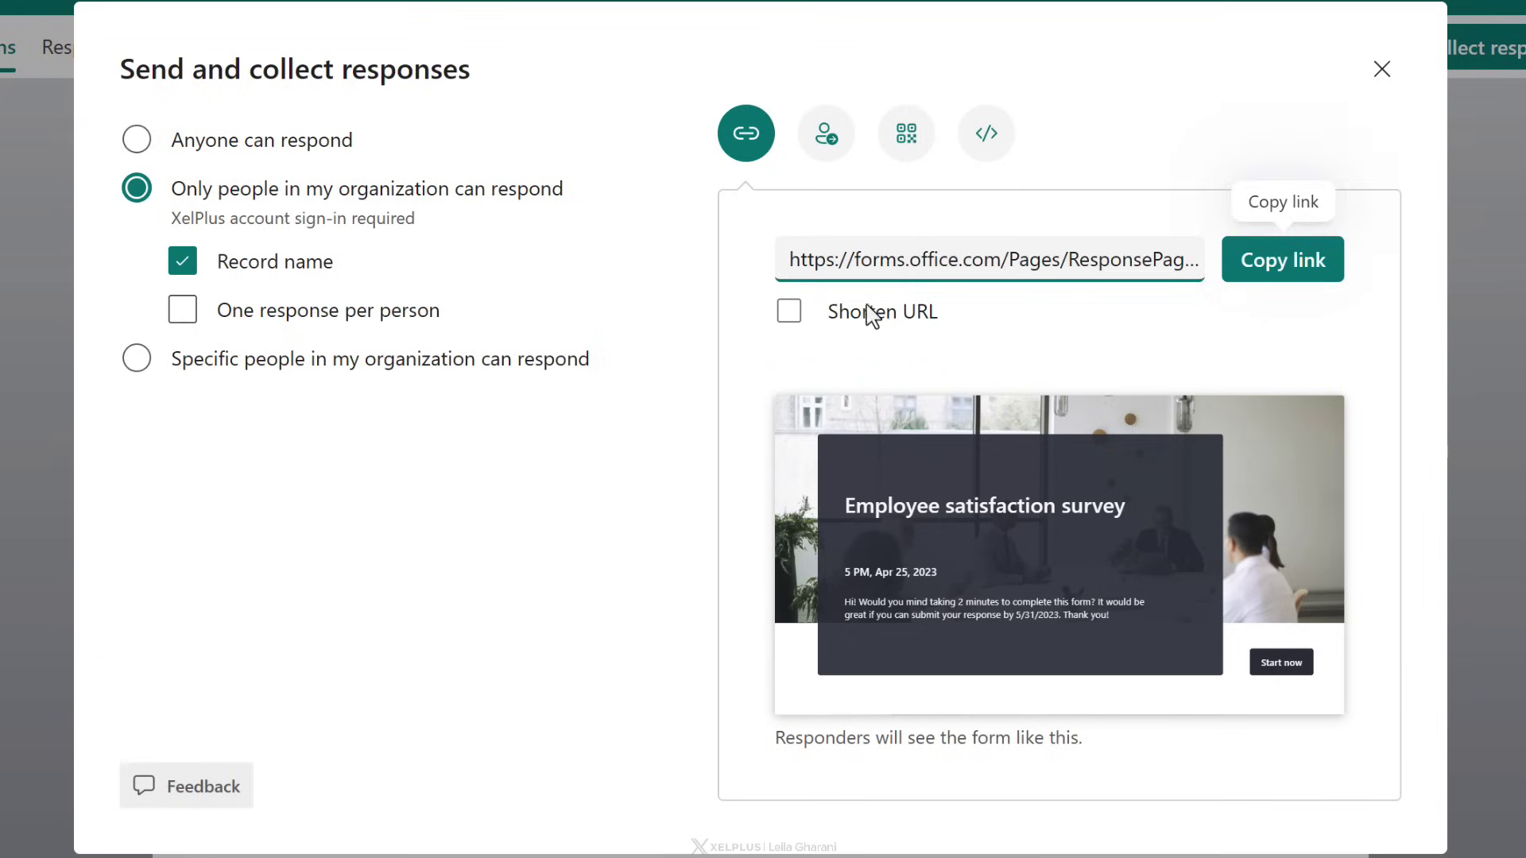
pyautogui.click(790, 312)
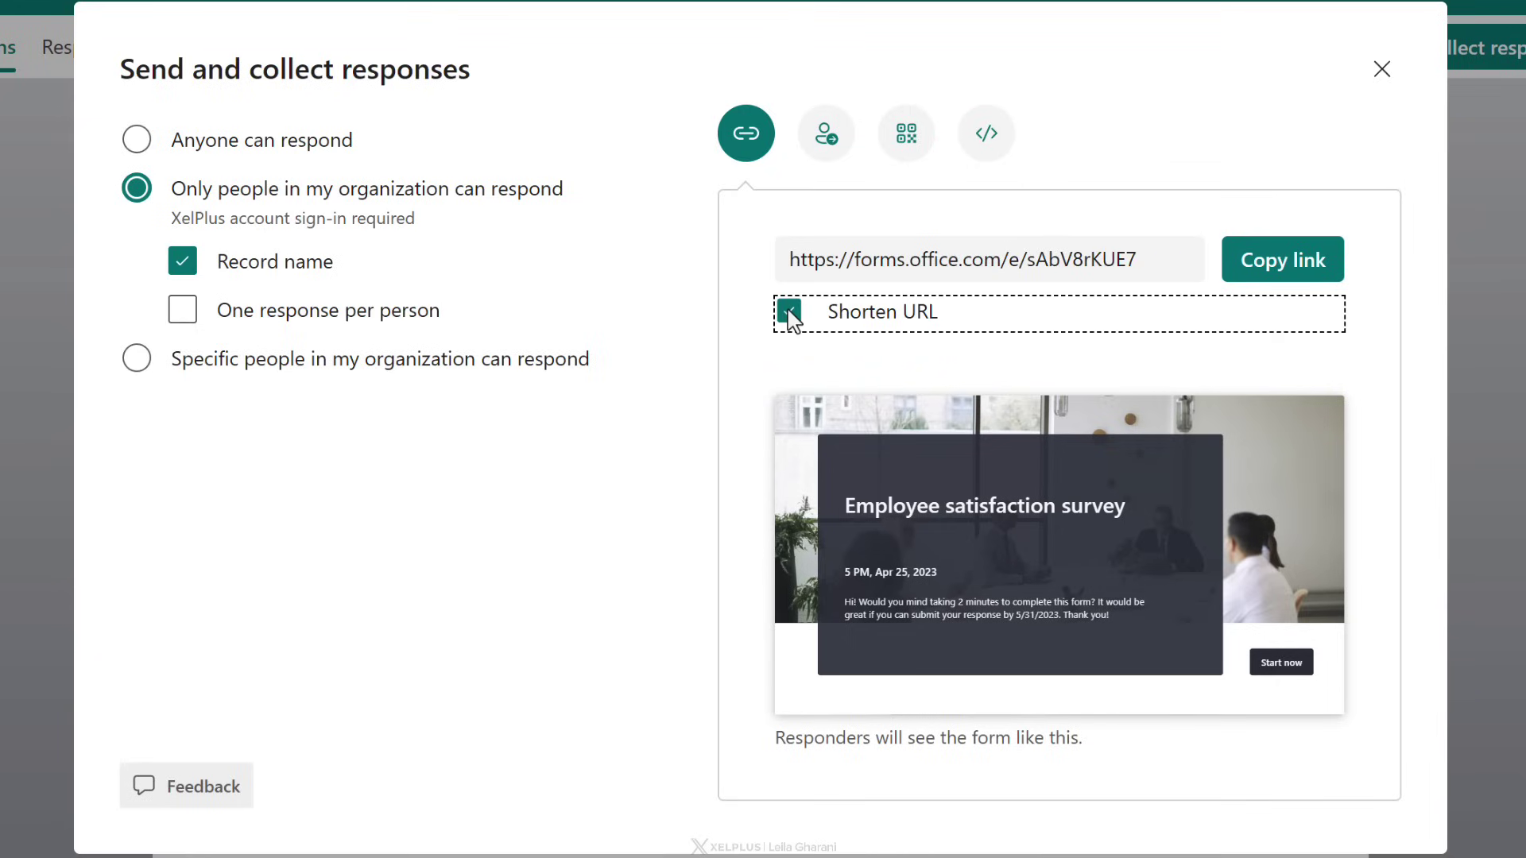
pyautogui.click(790, 312)
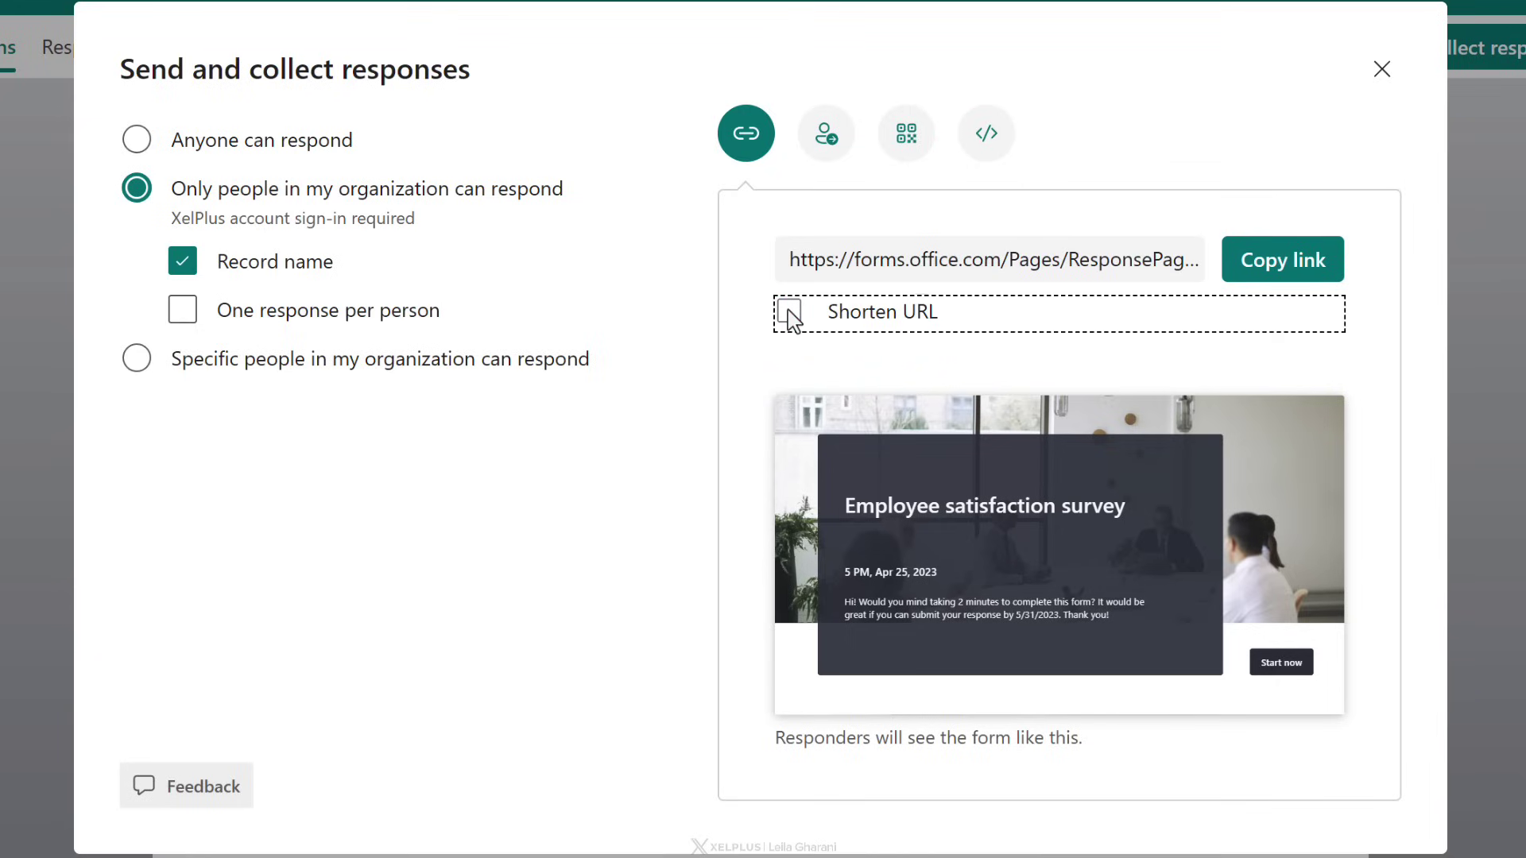
pyautogui.click(825, 138)
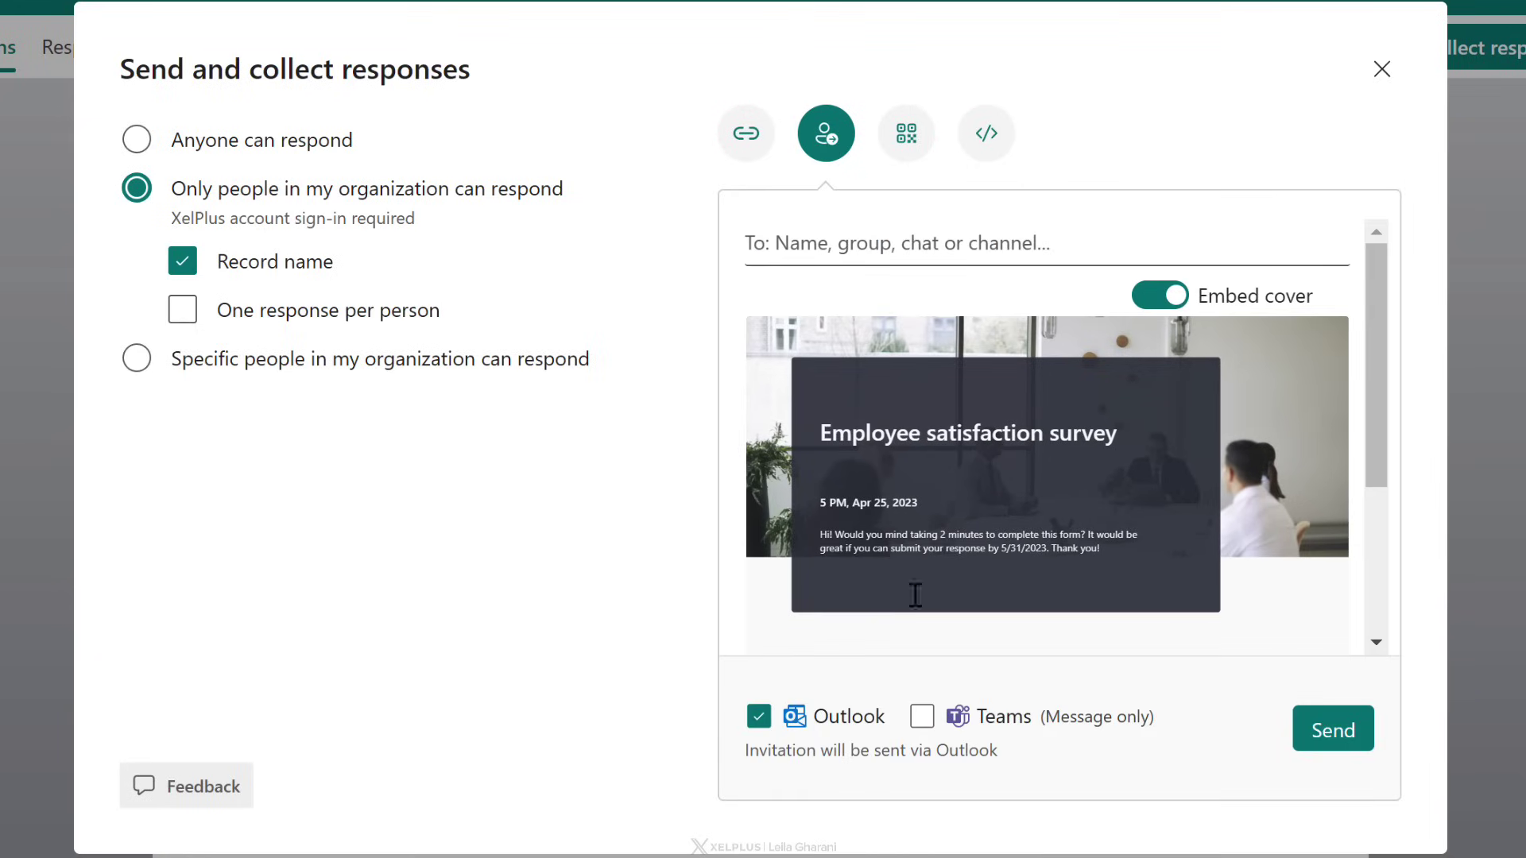
pyautogui.click(920, 728)
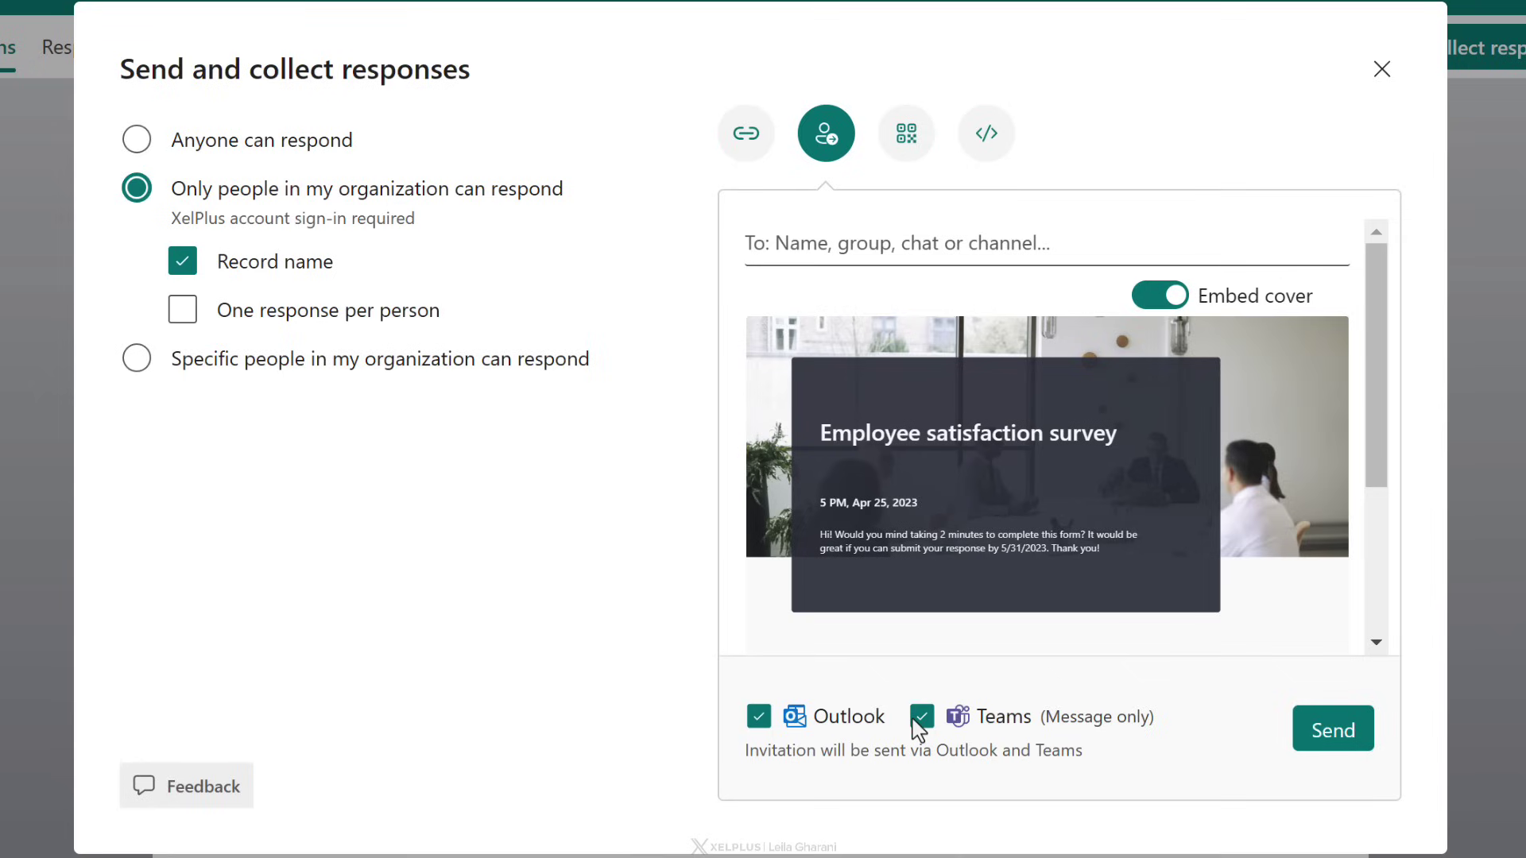
pyautogui.click(799, 249)
pyautogui.write('geek')
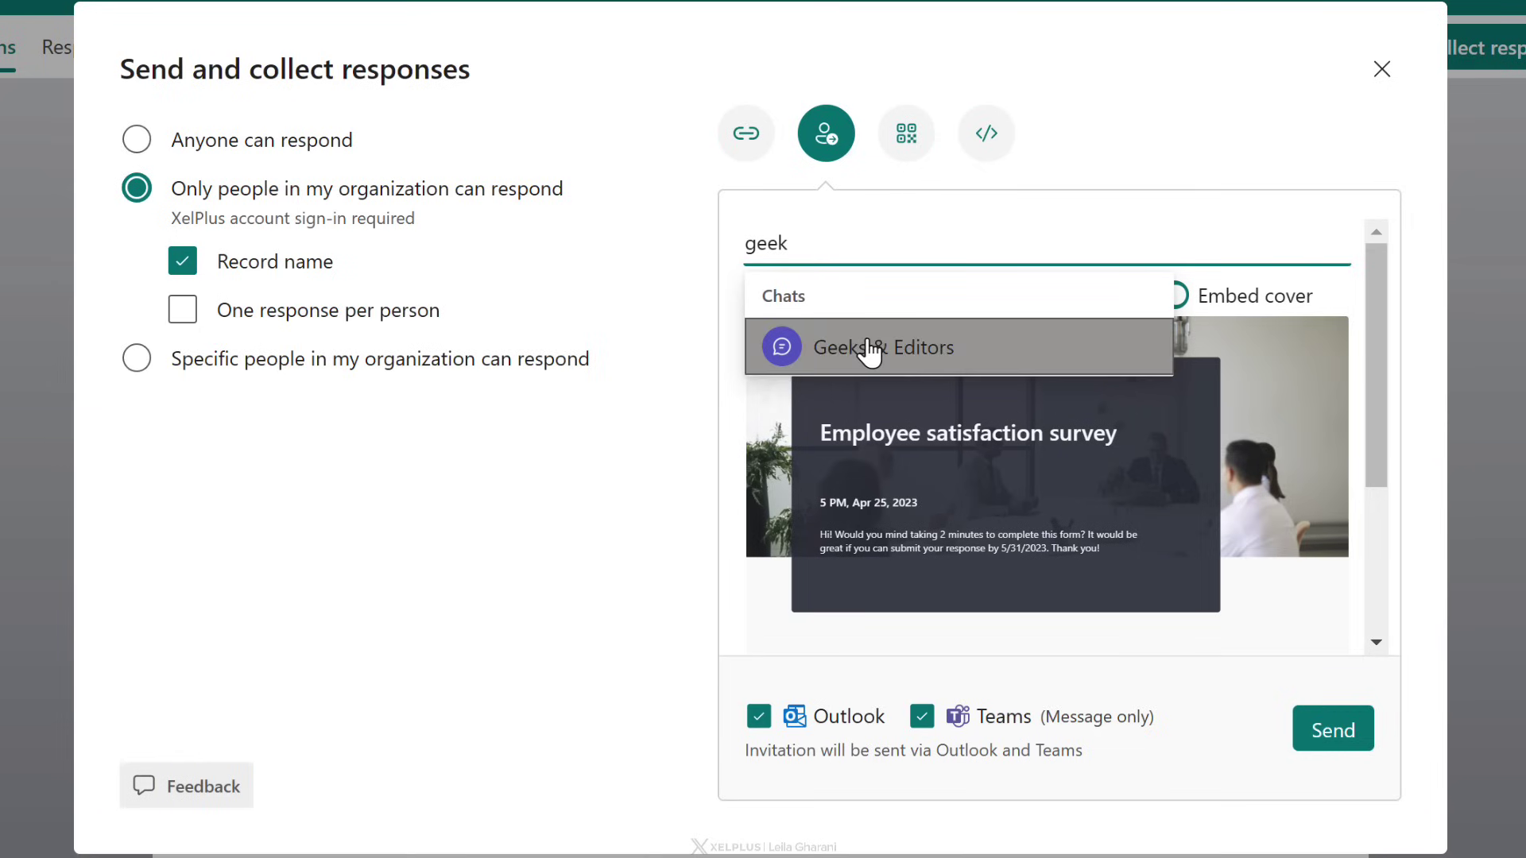
pyautogui.click(869, 348)
pyautogui.click(906, 147)
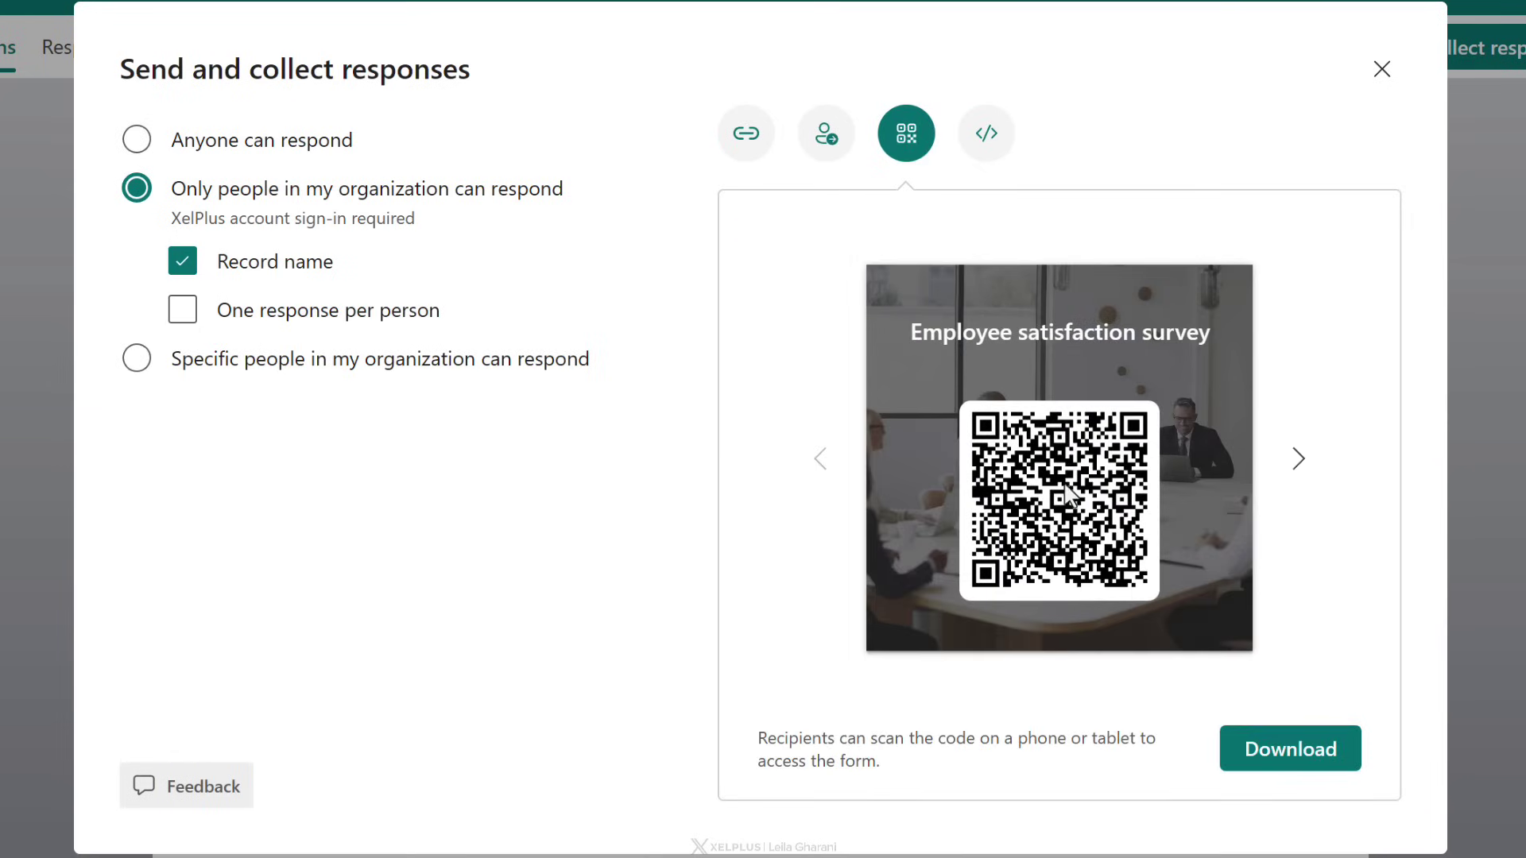
pyautogui.click(980, 155)
pyautogui.click(1007, 333)
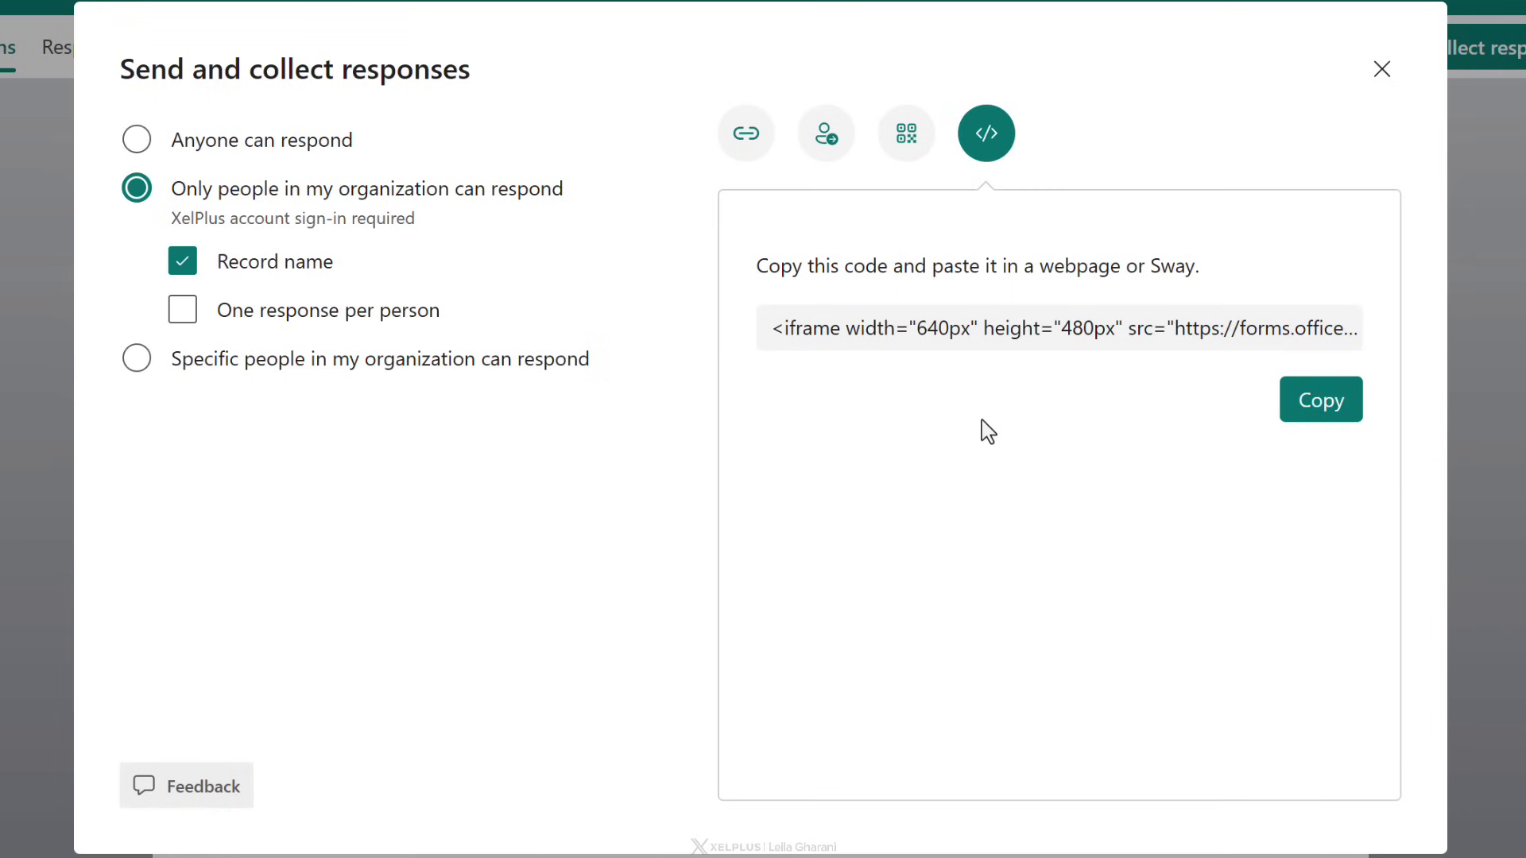
pyautogui.click(1382, 70)
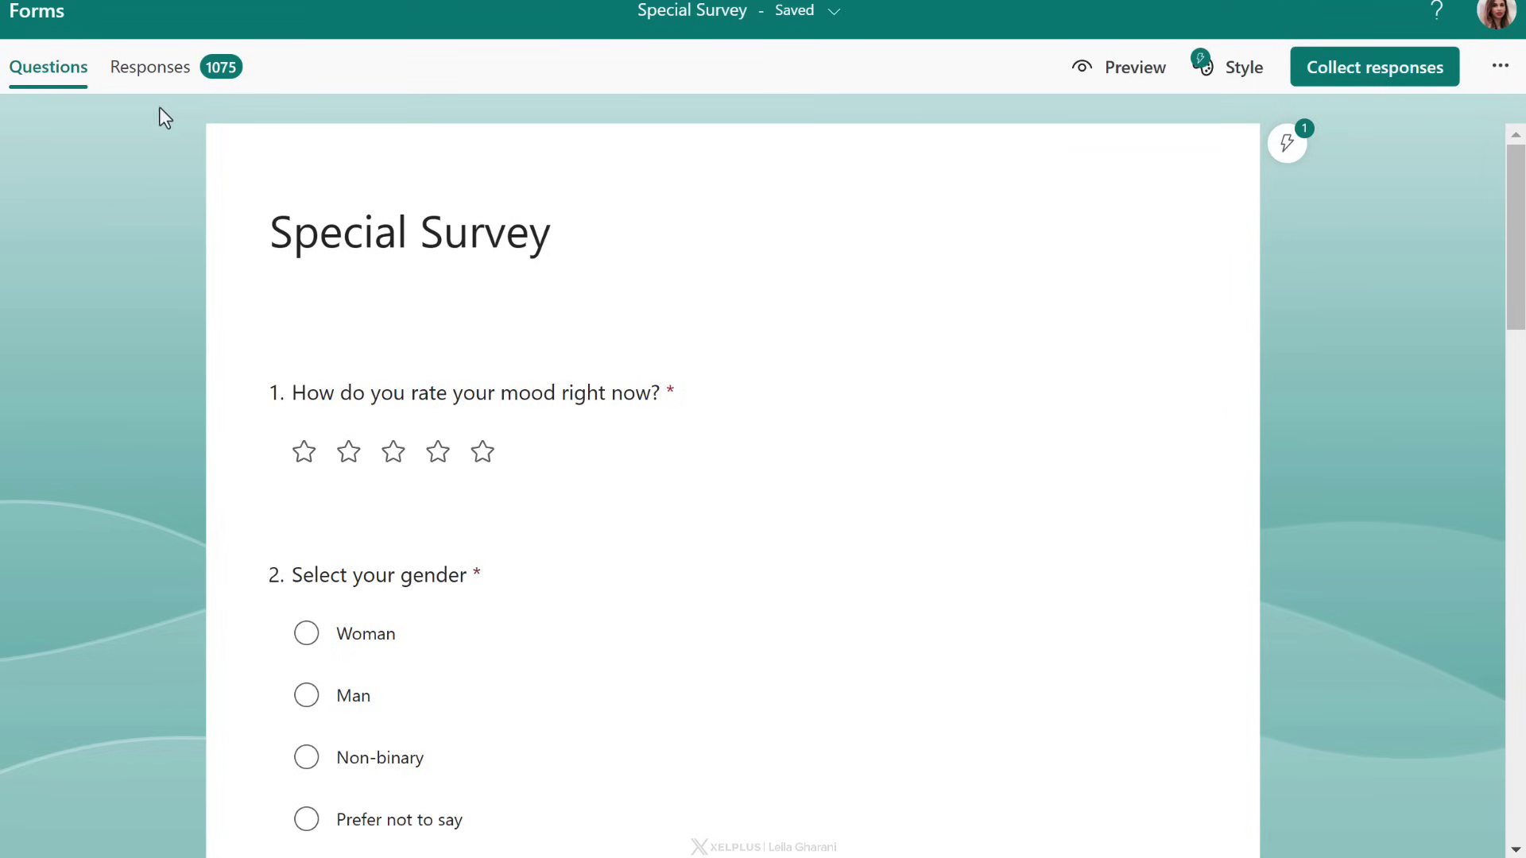
# Show the Special Survey's question 2 insights: 81% answered Man, 85% of them rated question 1 High.
pyautogui.click(171, 83)
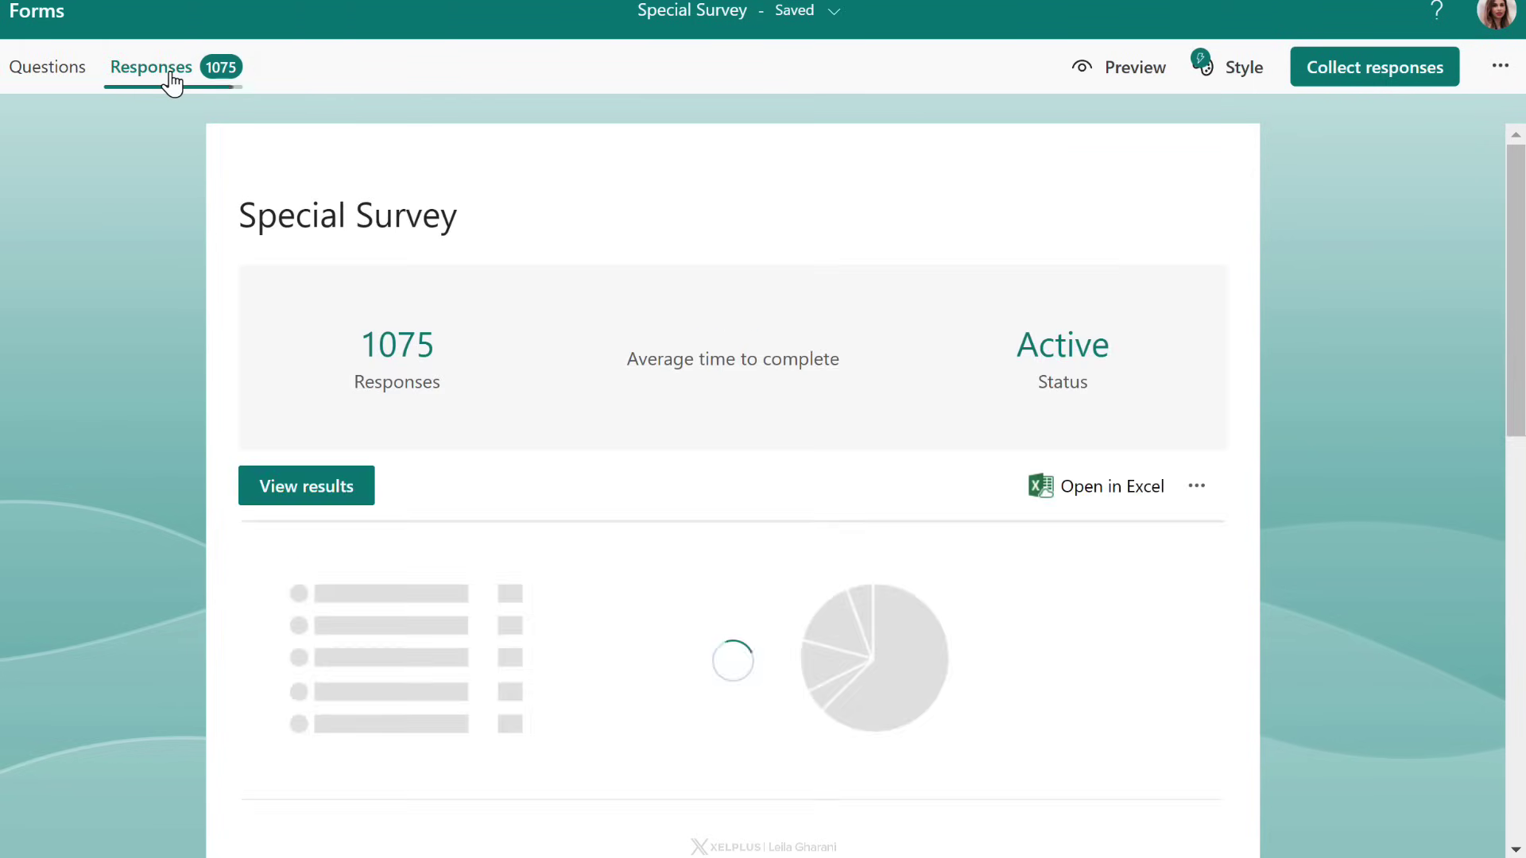
pyautogui.scroll(-3, 556, 278)
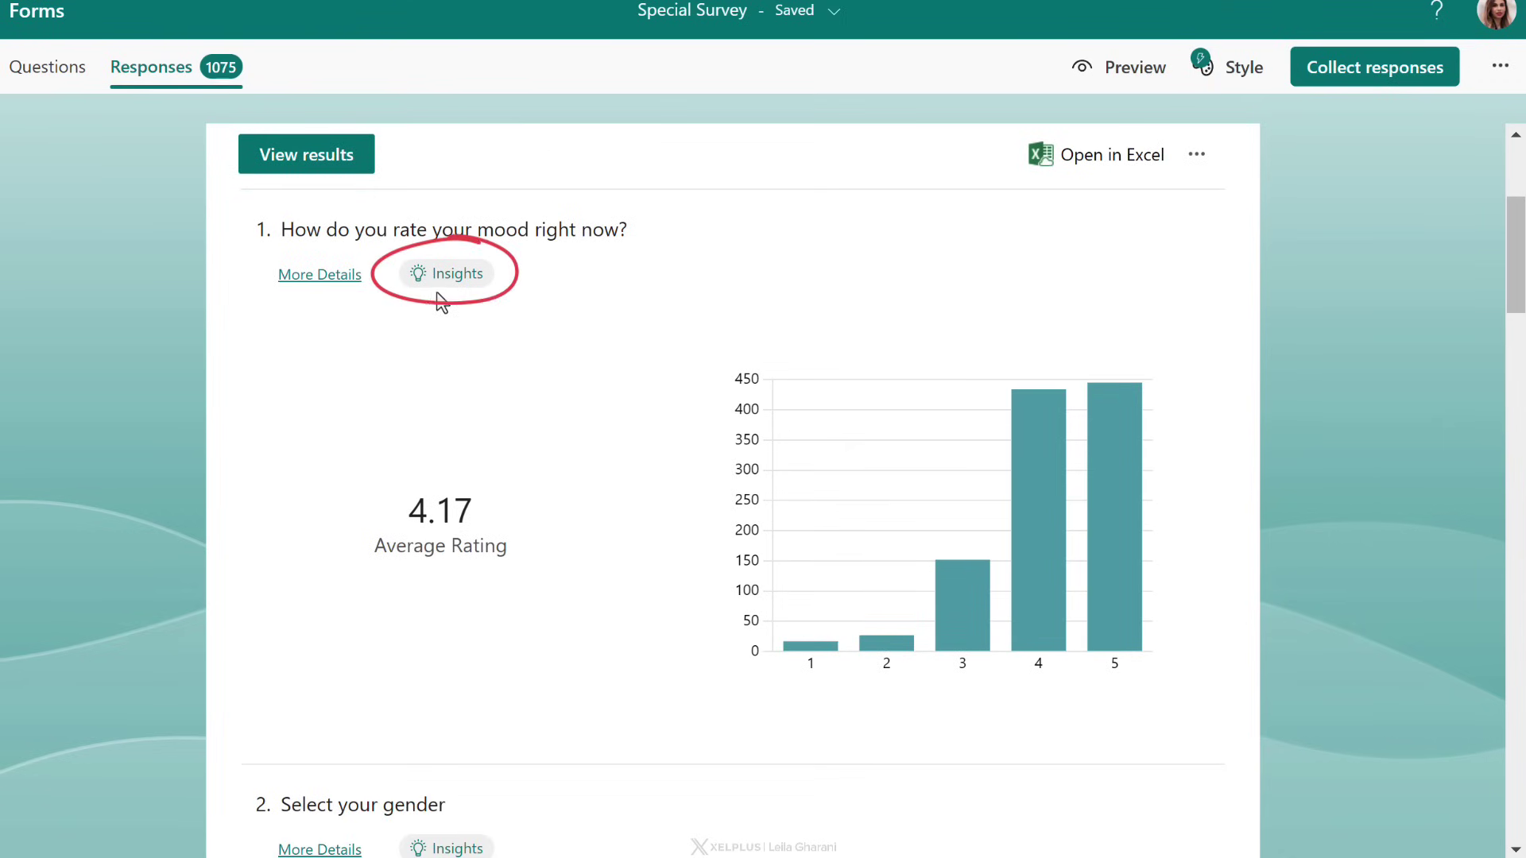
pyautogui.scroll(-5, 440, 302)
pyautogui.click(453, 410)
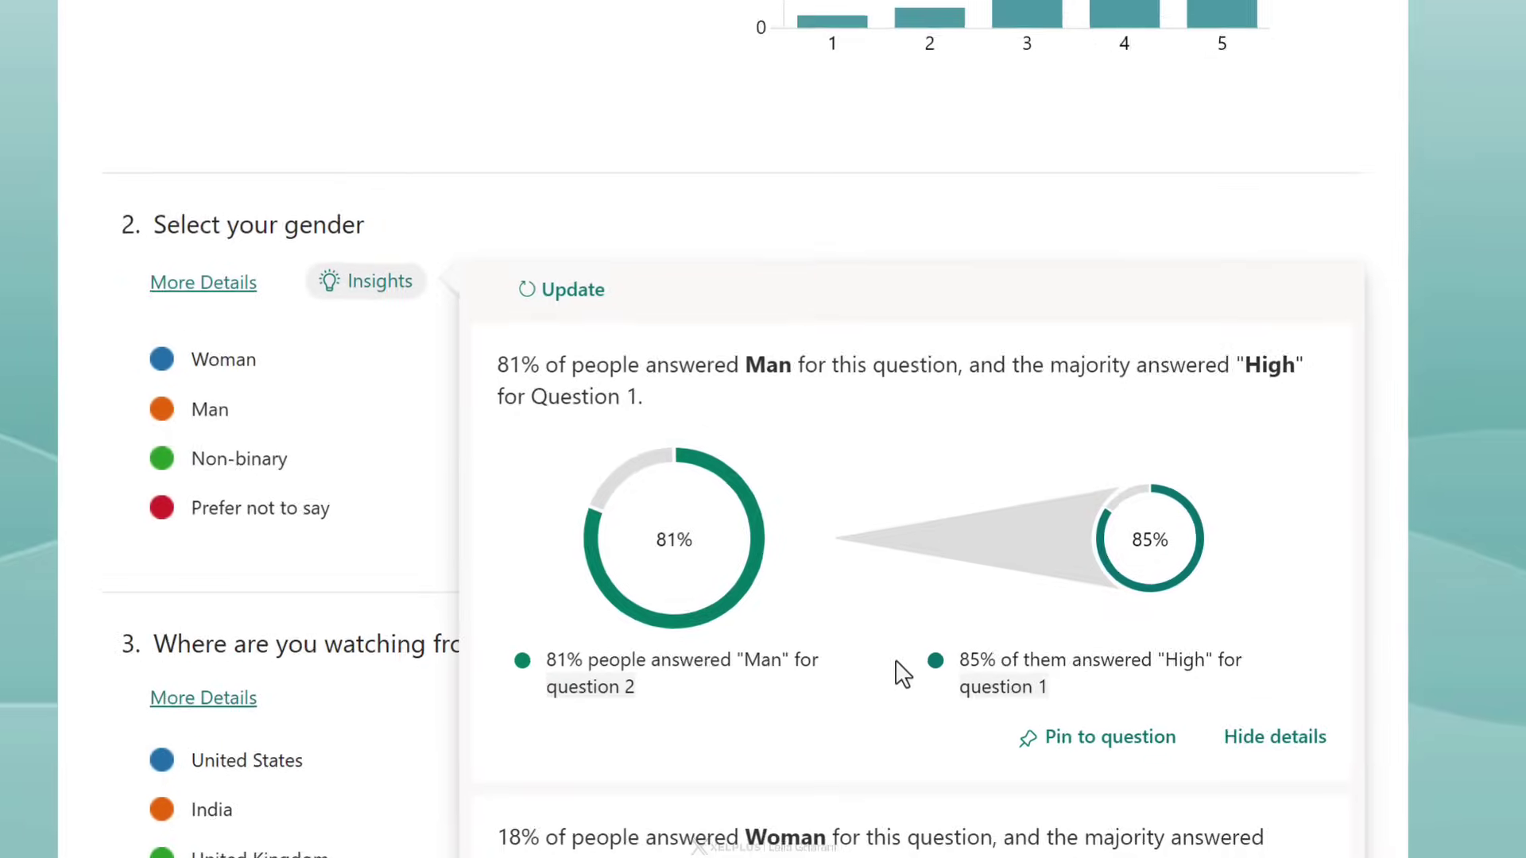
# Close the gender question's Insights popover.
pyautogui.click(336, 612)
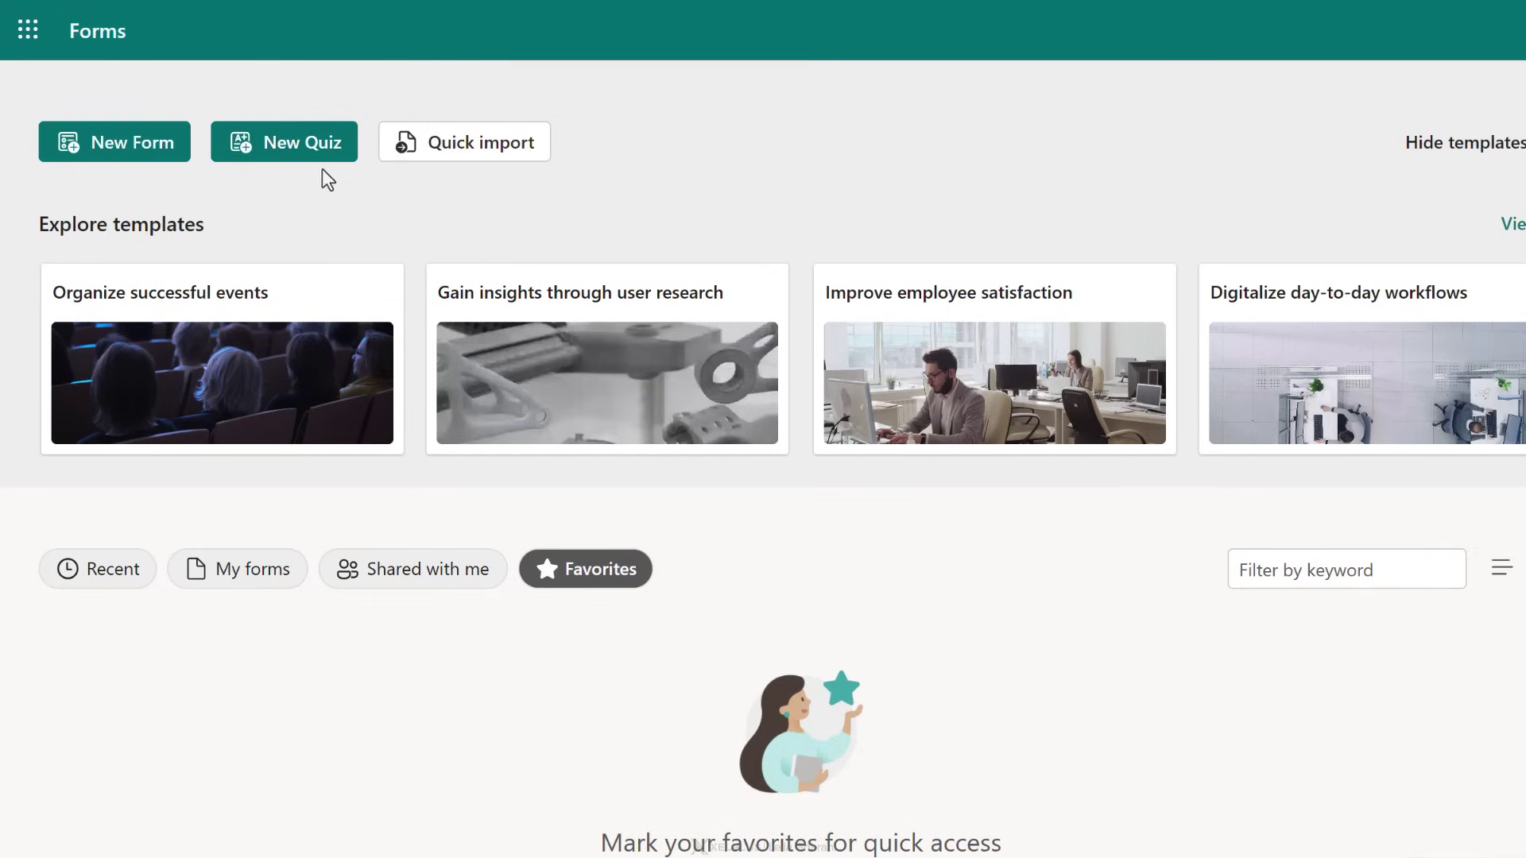
# Start a new quiz titled 'Power BI Assessment for the Data Analyst position'.
pyautogui.click(307, 146)
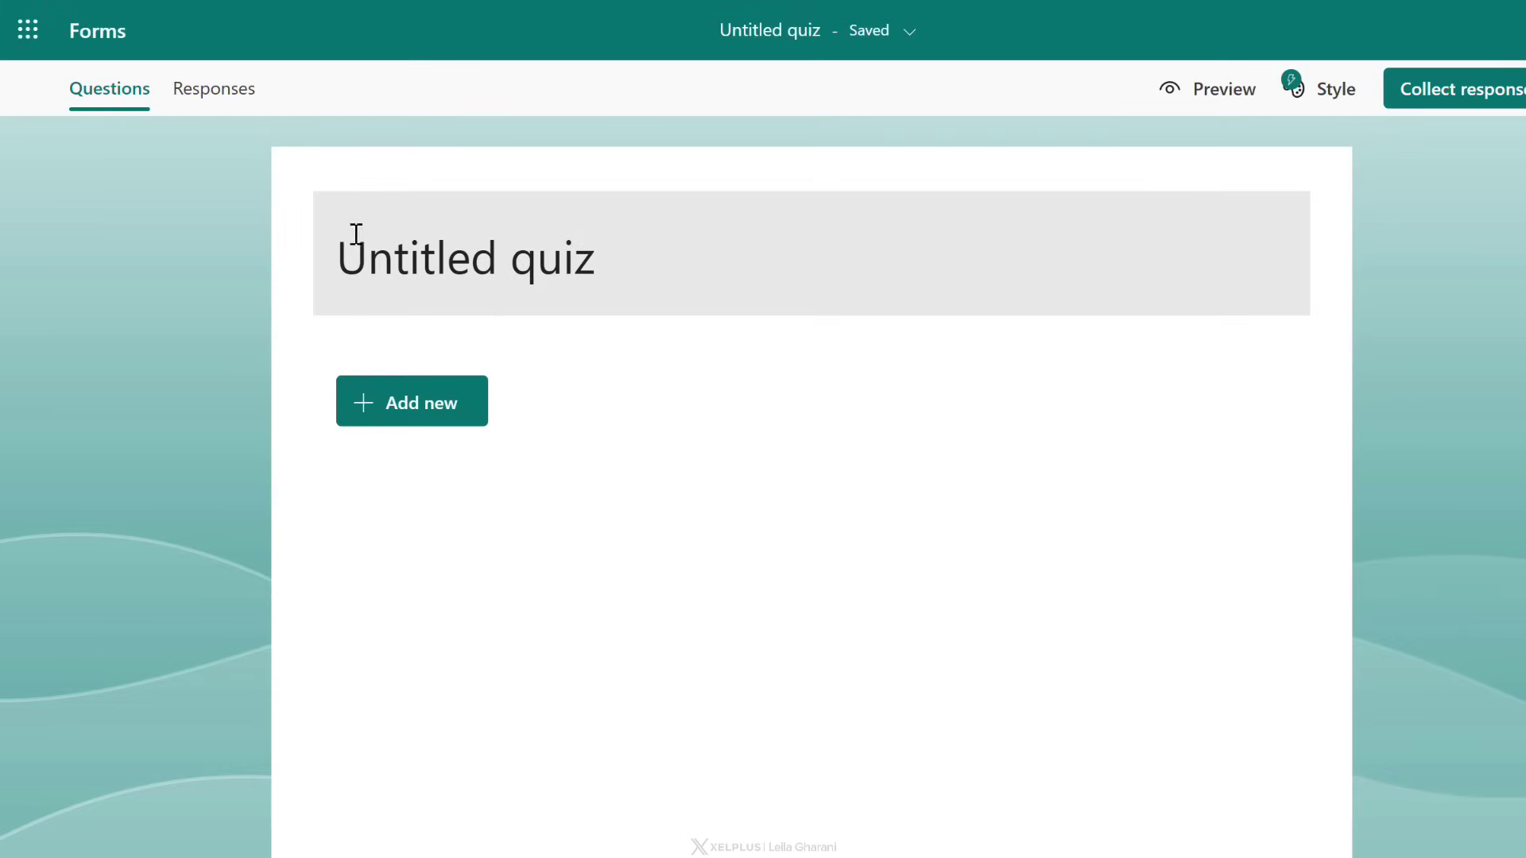
pyautogui.click(356, 234)
pyautogui.write('Power BI Assessment for the Data Analyst position')
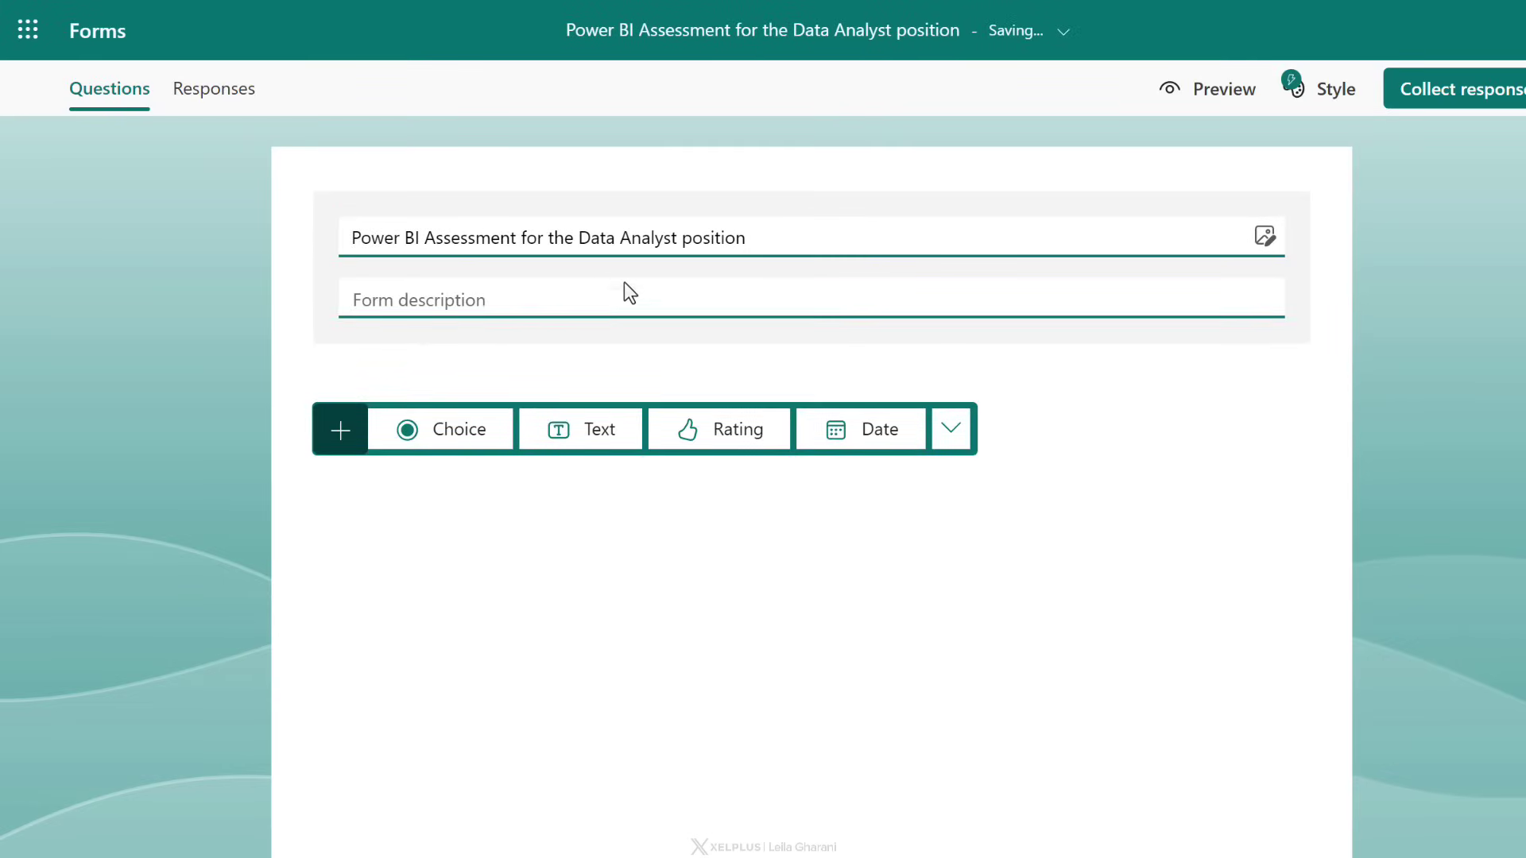
pyautogui.click(659, 338)
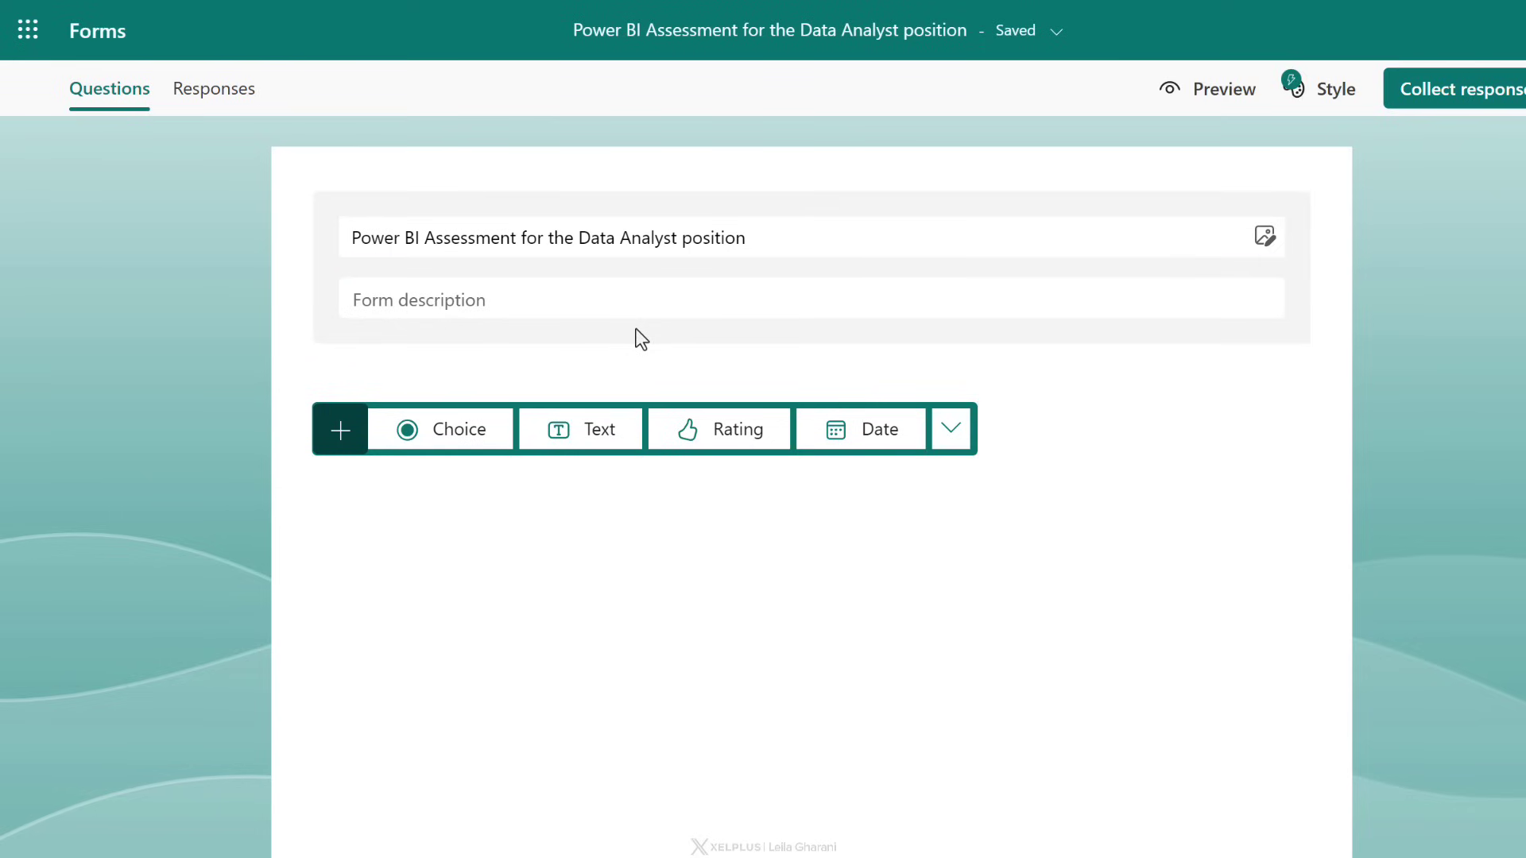
# Add a required 'Name' text question worth 0 points.
pyautogui.click(617, 430)
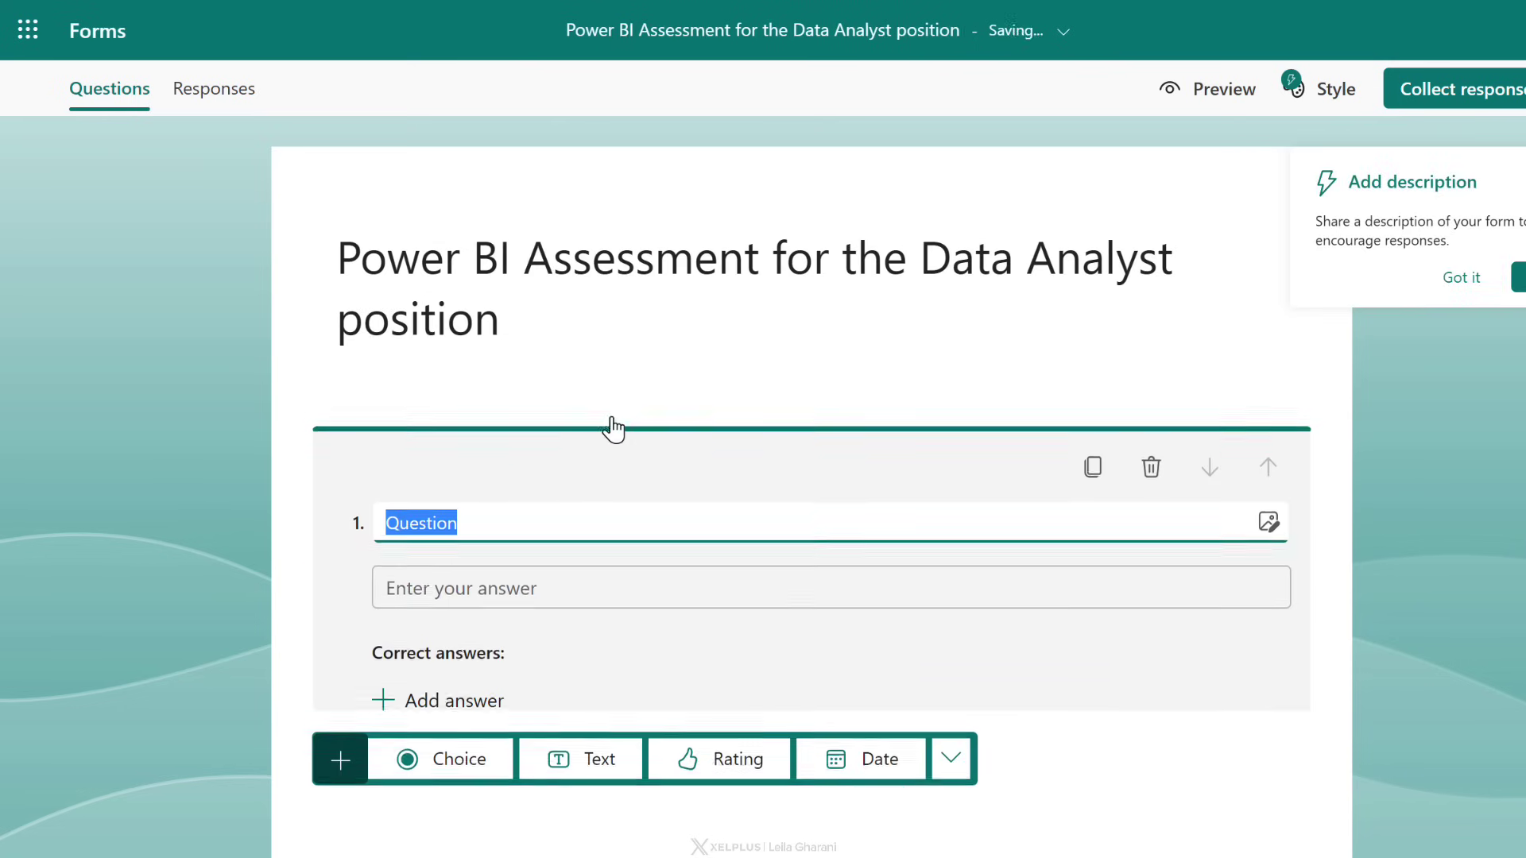
pyautogui.write('Name')
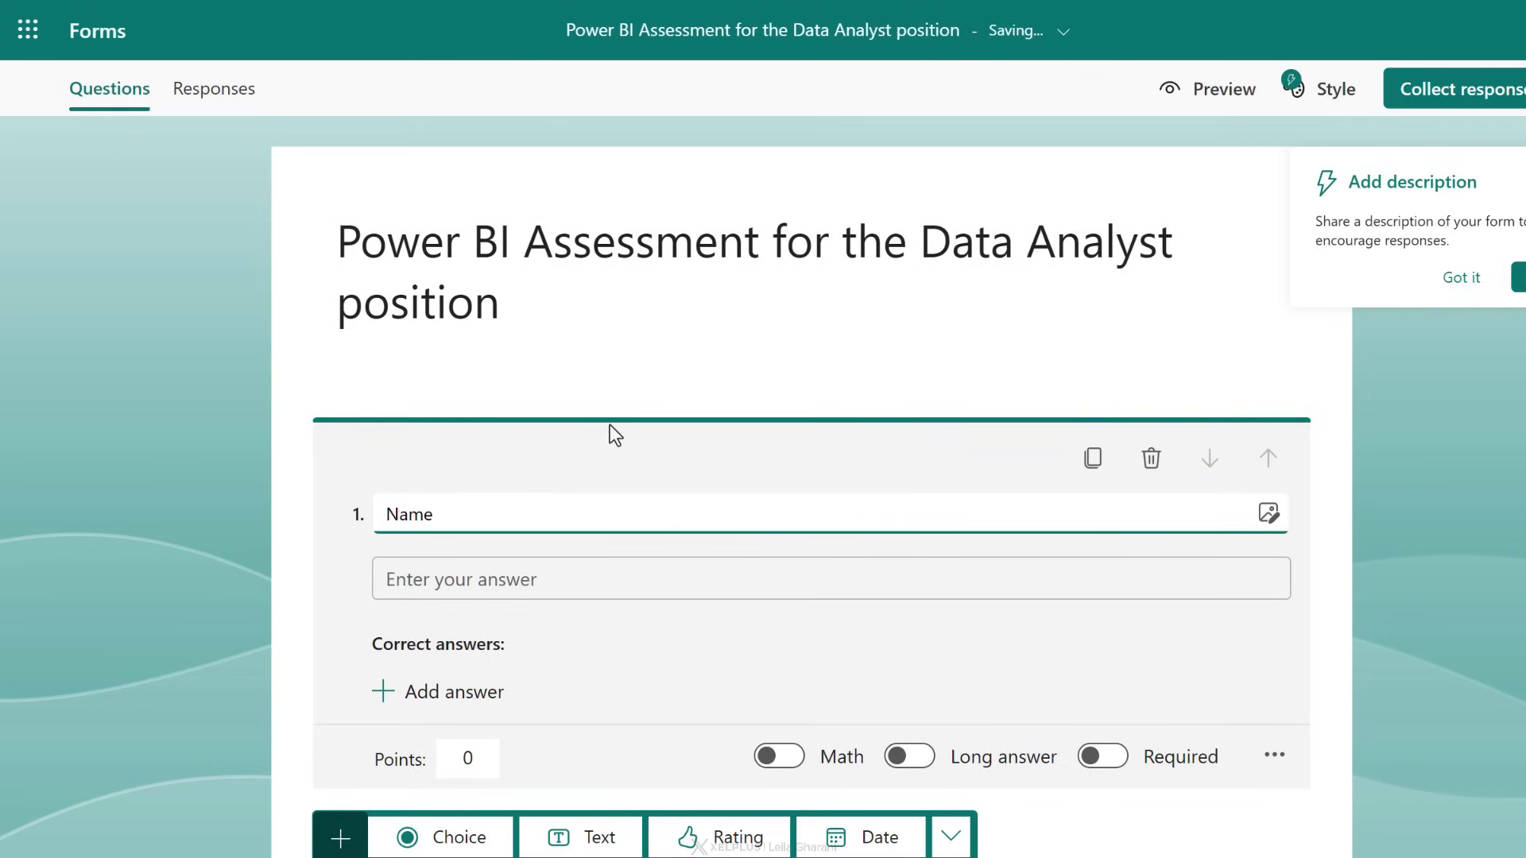
pyautogui.click(1106, 762)
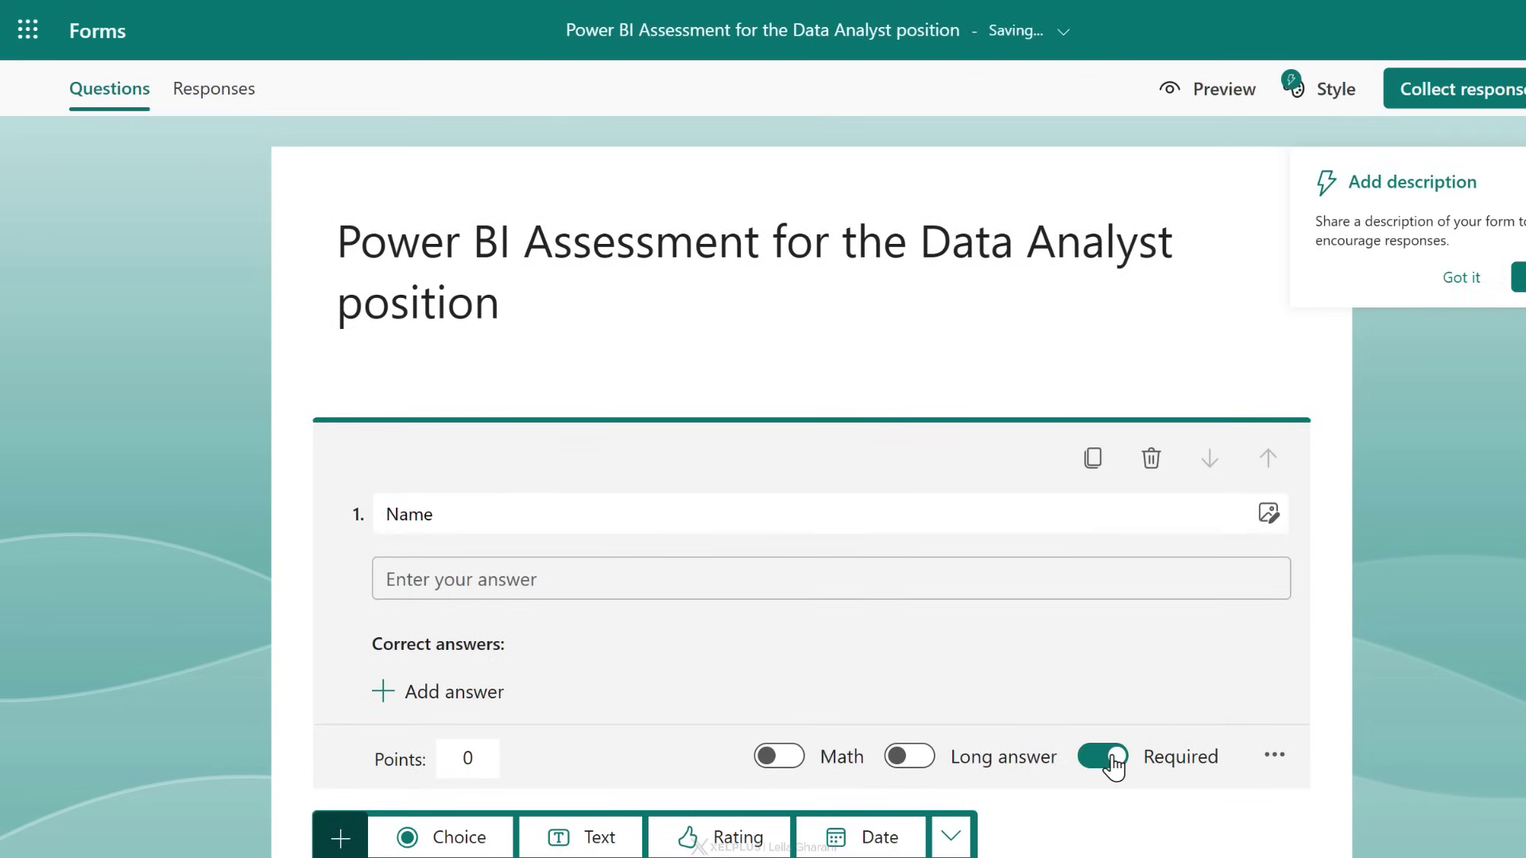
pyautogui.click(470, 753)
pyautogui.write('0')
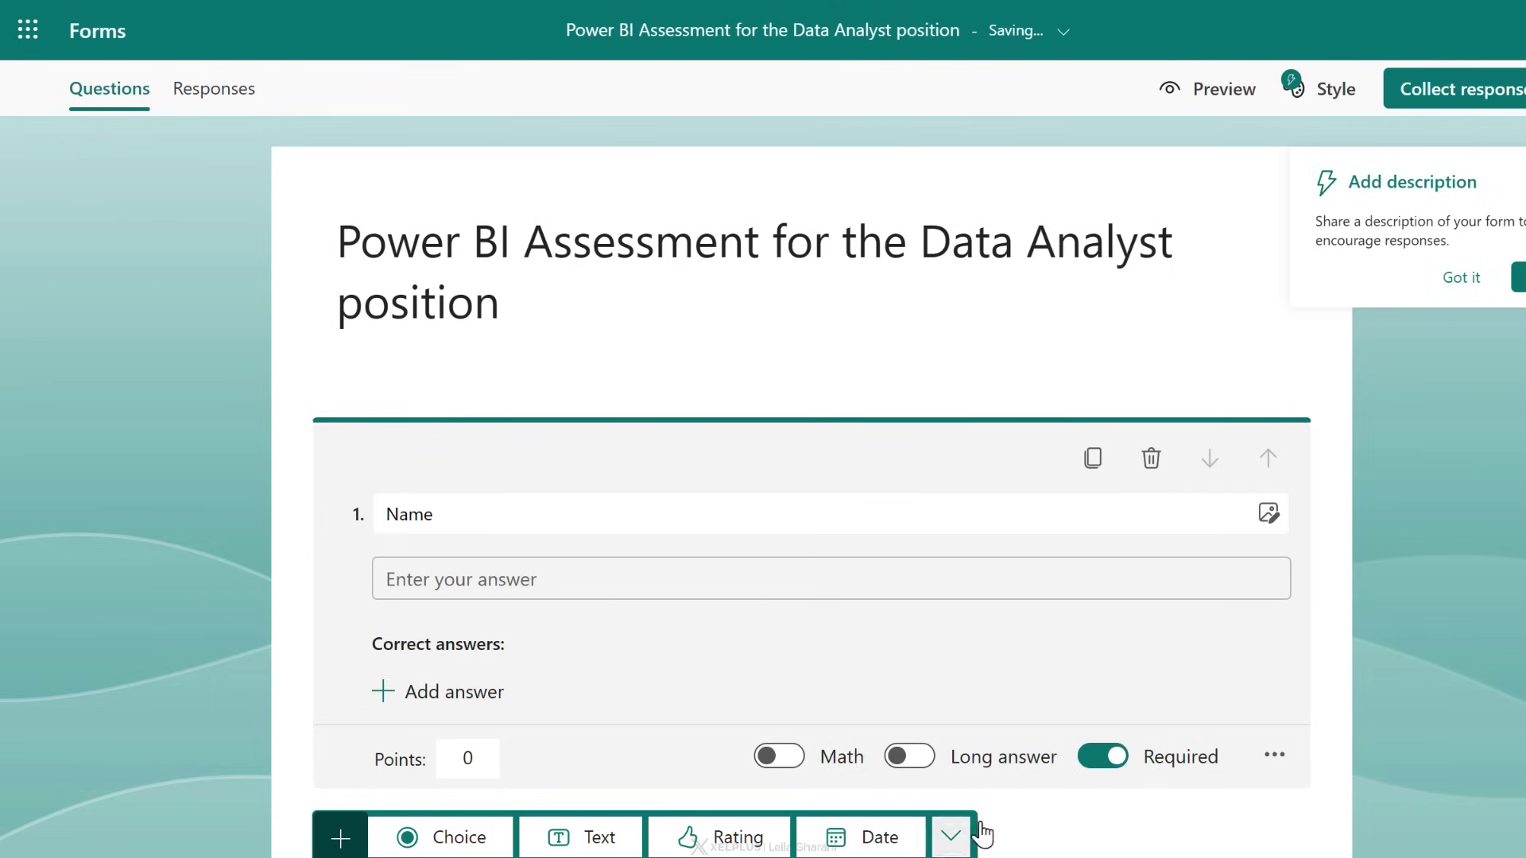
# Add 'Which visual is best?' with chart images, funnel chart Option 2 correct, worth 5 points.
pyautogui.click(465, 834)
pyautogui.write('Which visual is best?')
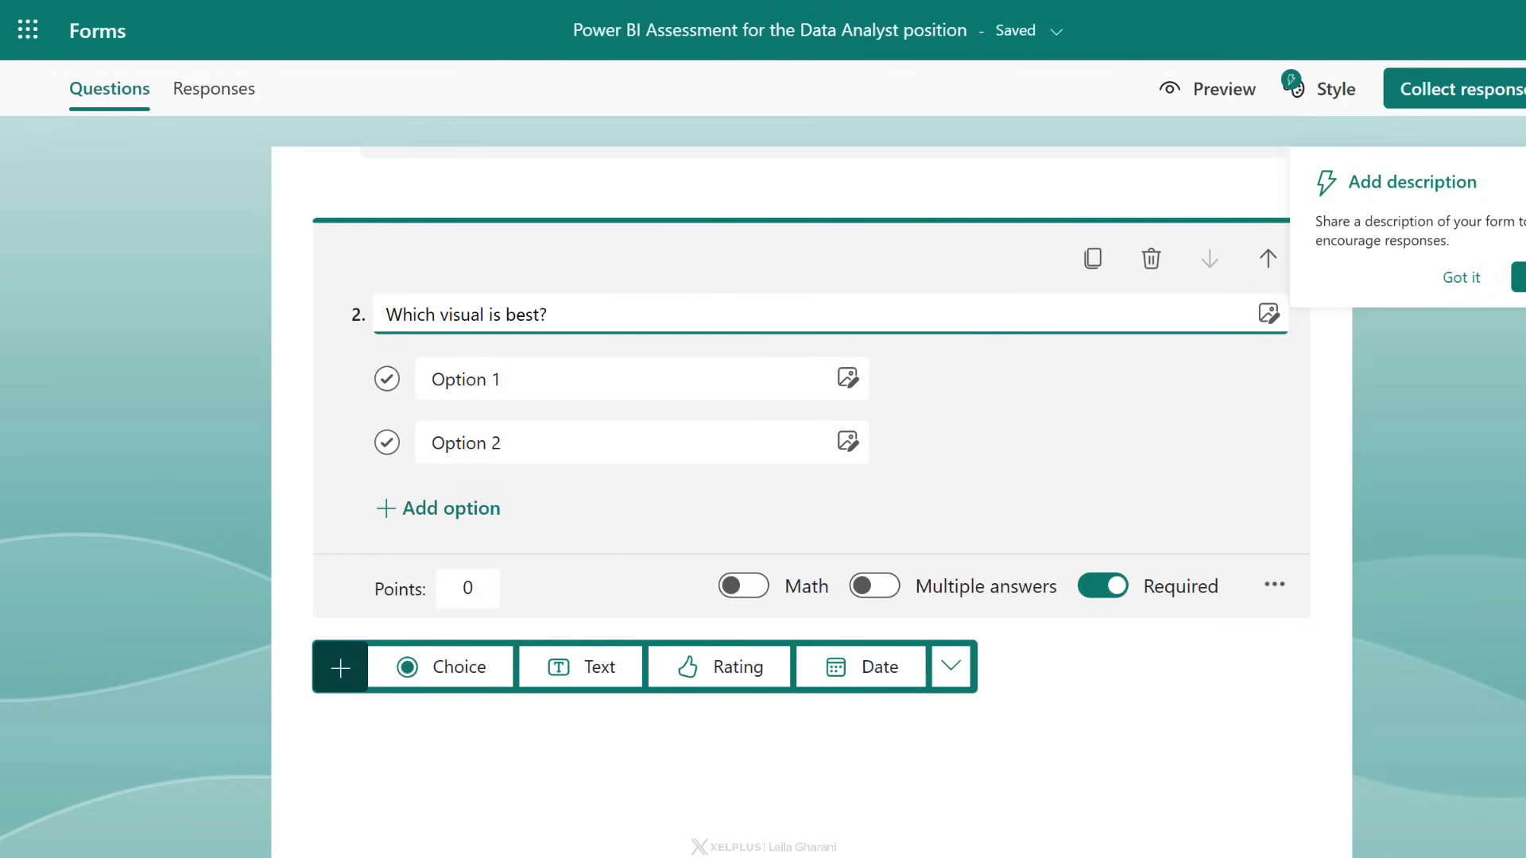
pyautogui.moveTo(1110, 482); pyautogui.dragTo(846, 377)
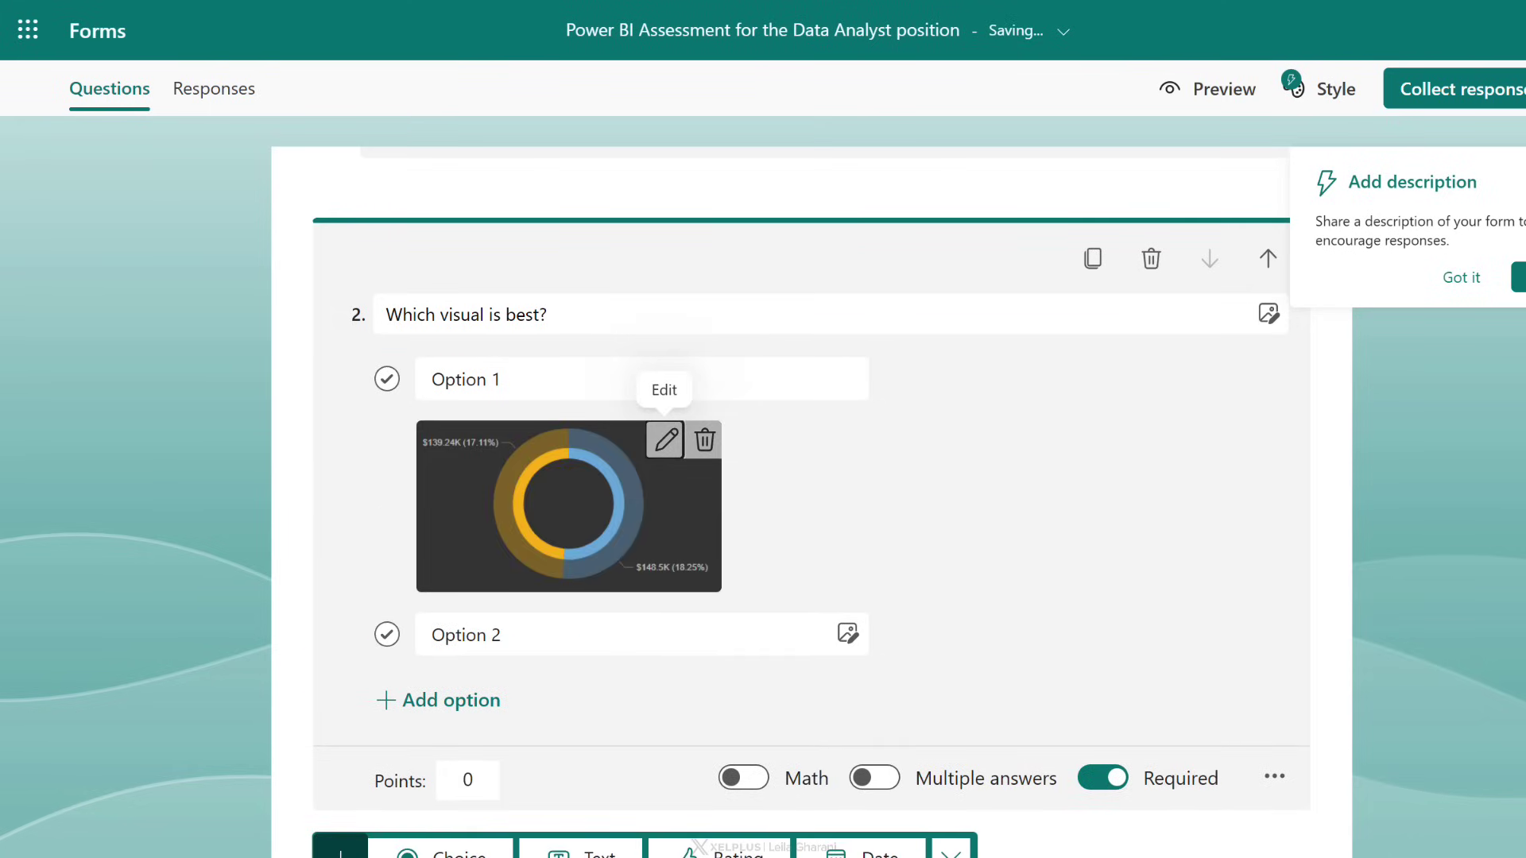
pyautogui.moveTo(1113, 684); pyautogui.dragTo(846, 634)
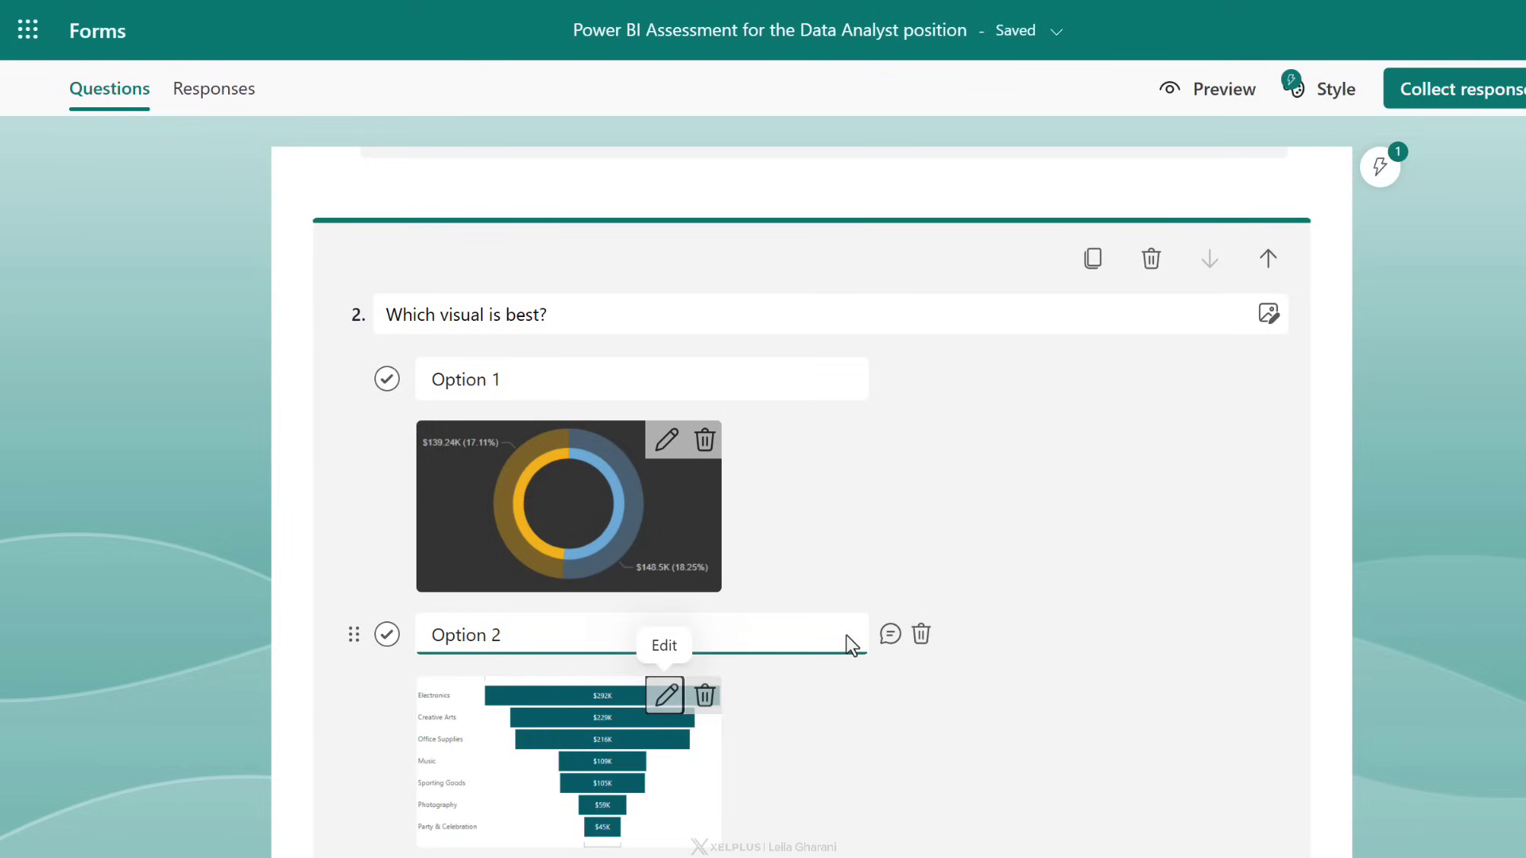
pyautogui.click(387, 636)
pyautogui.scroll(-4, 389, 660)
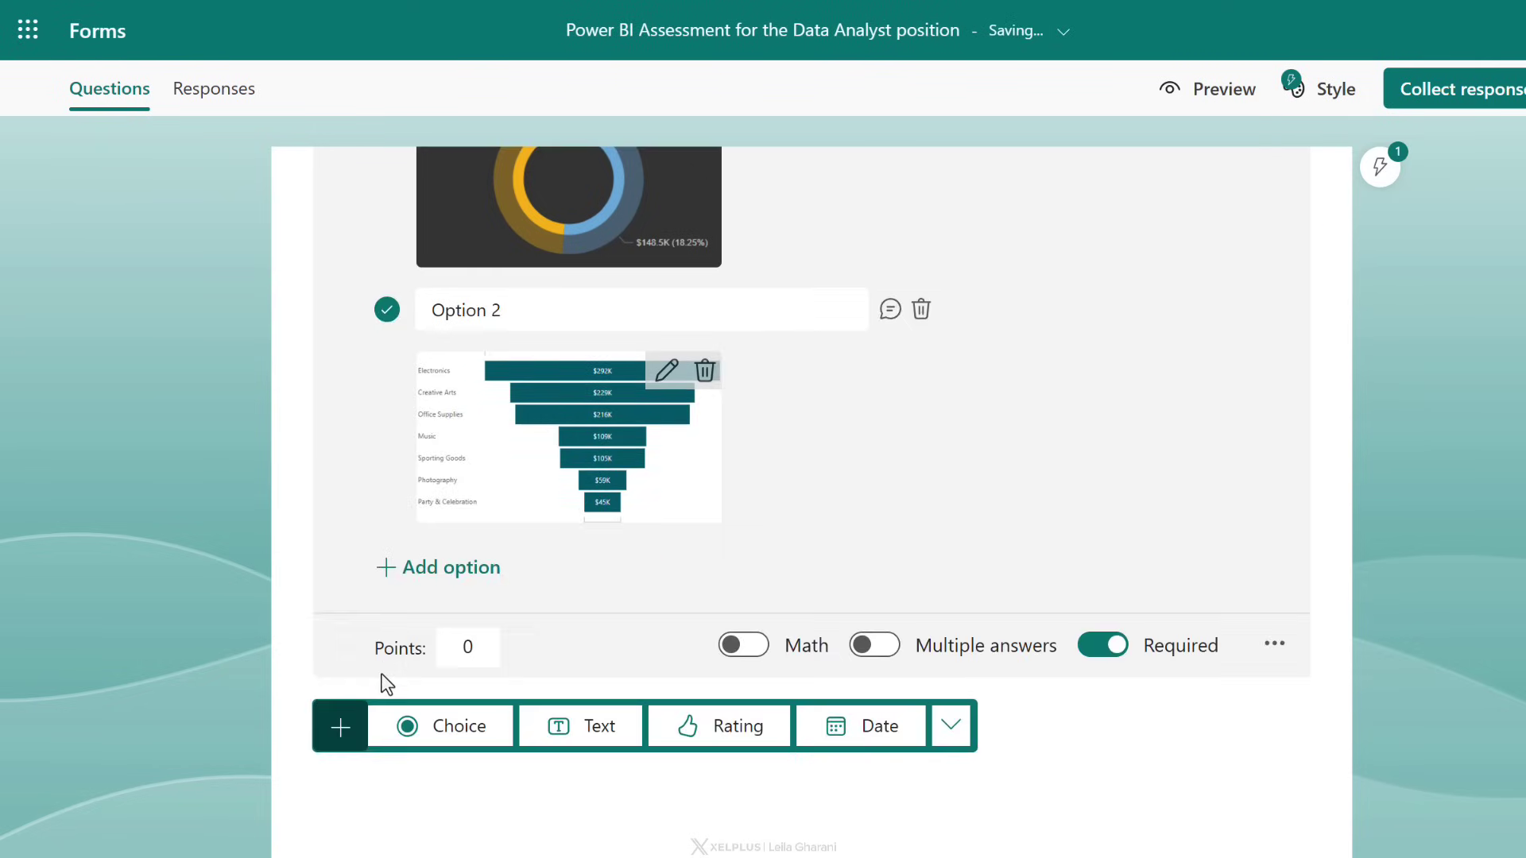
pyautogui.click(457, 643)
pyautogui.write('5')
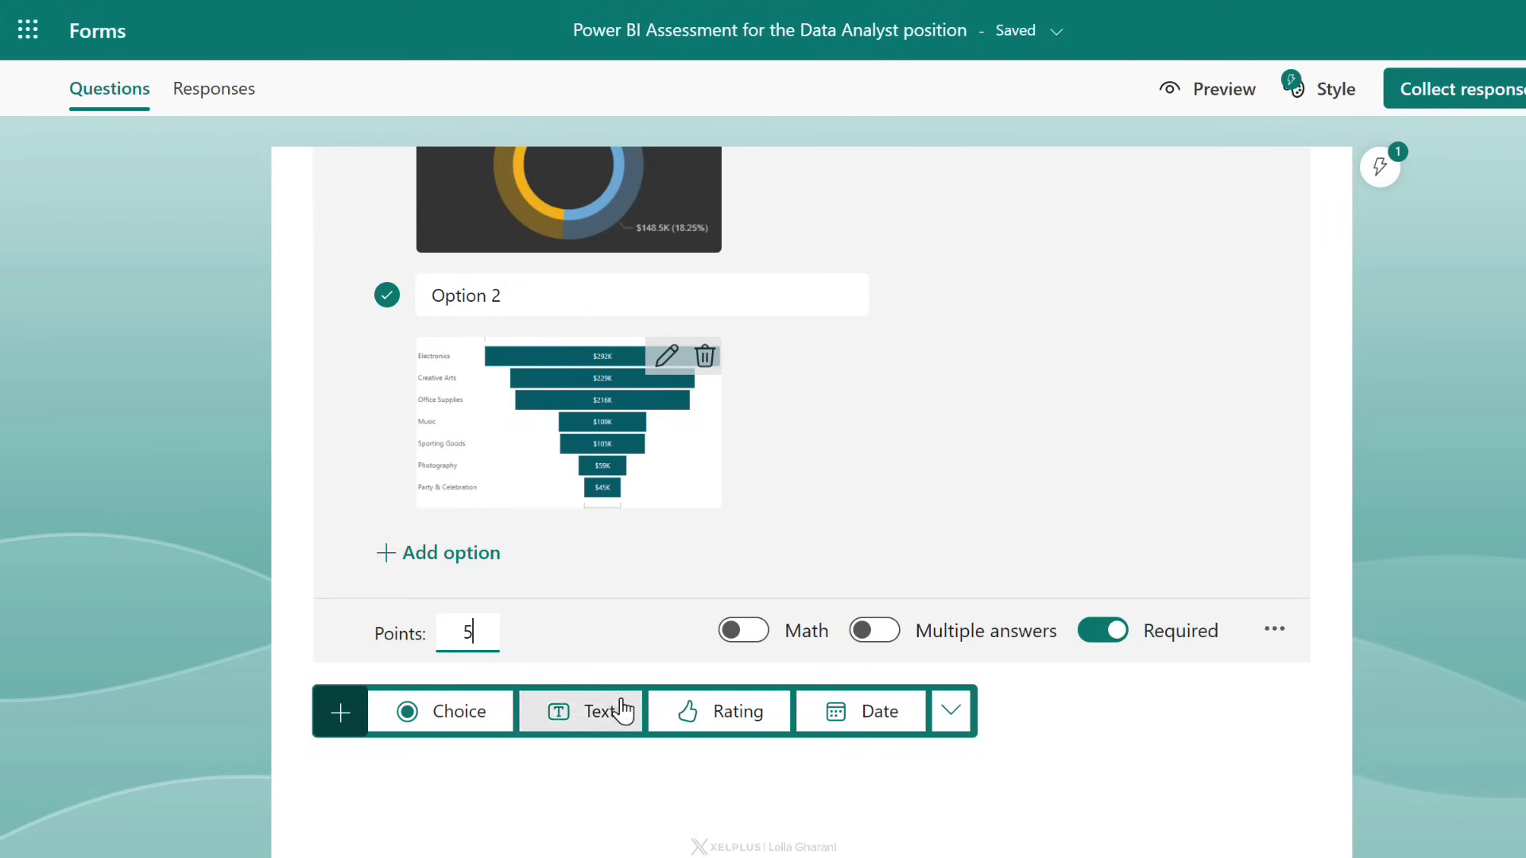
pyautogui.click(961, 773)
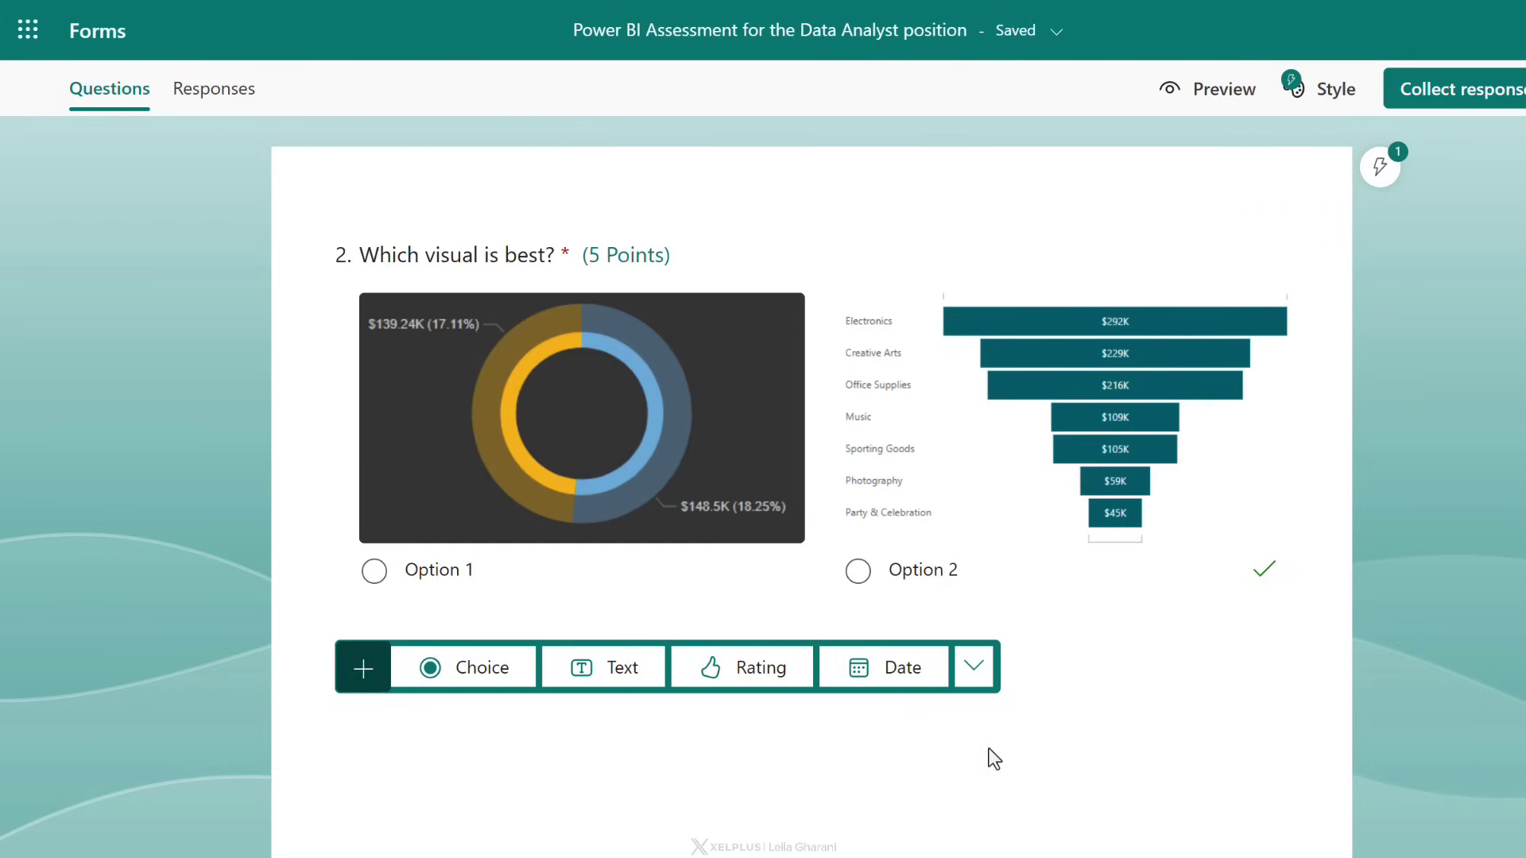
pyautogui.scroll(5, 989, 743)
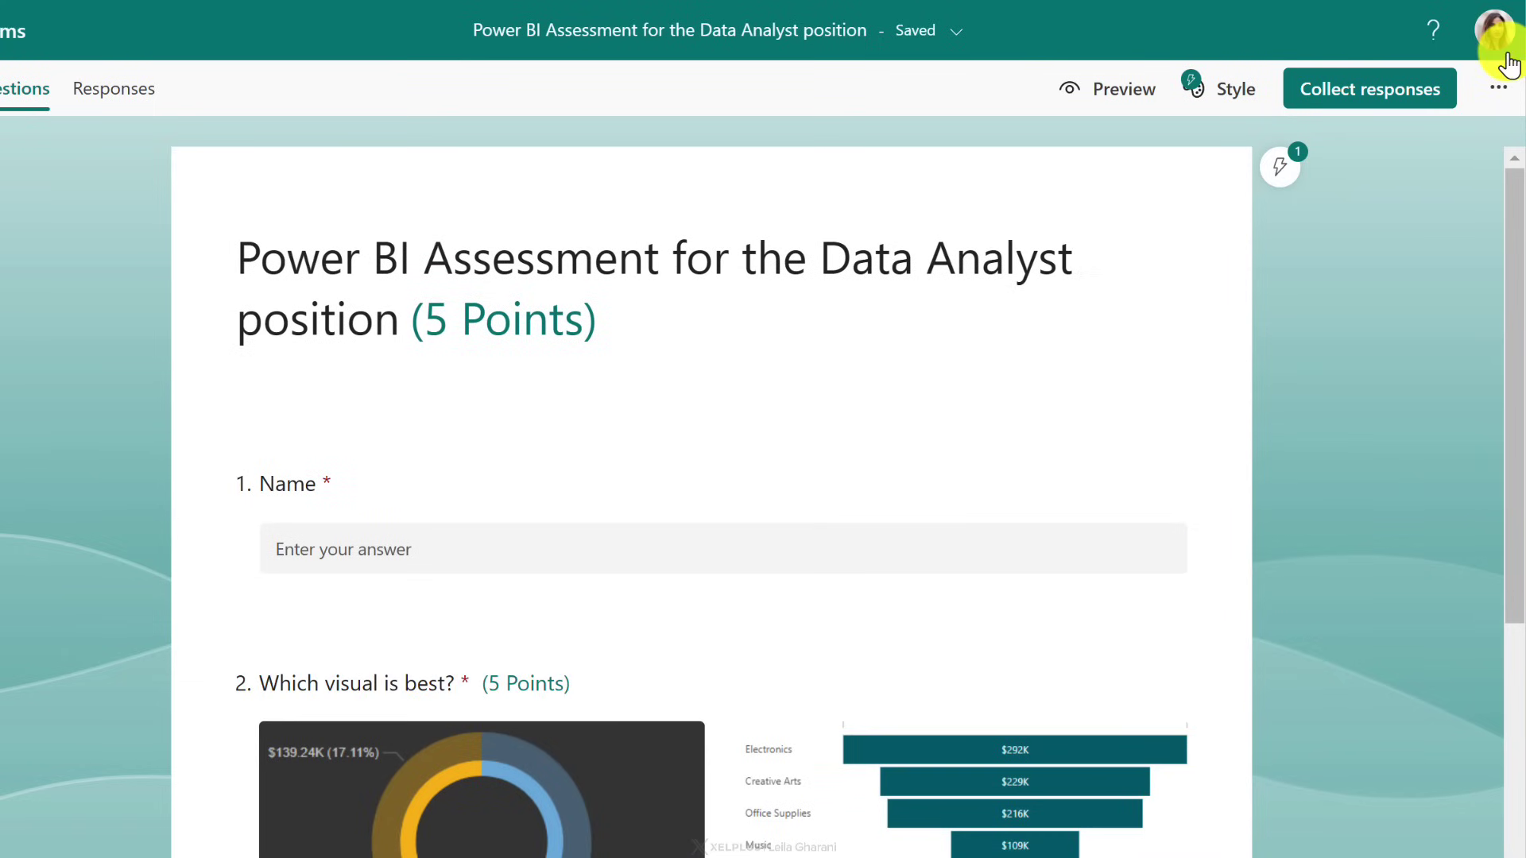
# Turn on the quiz time duration in Settings and set it to 15 minutes.
pyautogui.click(1499, 92)
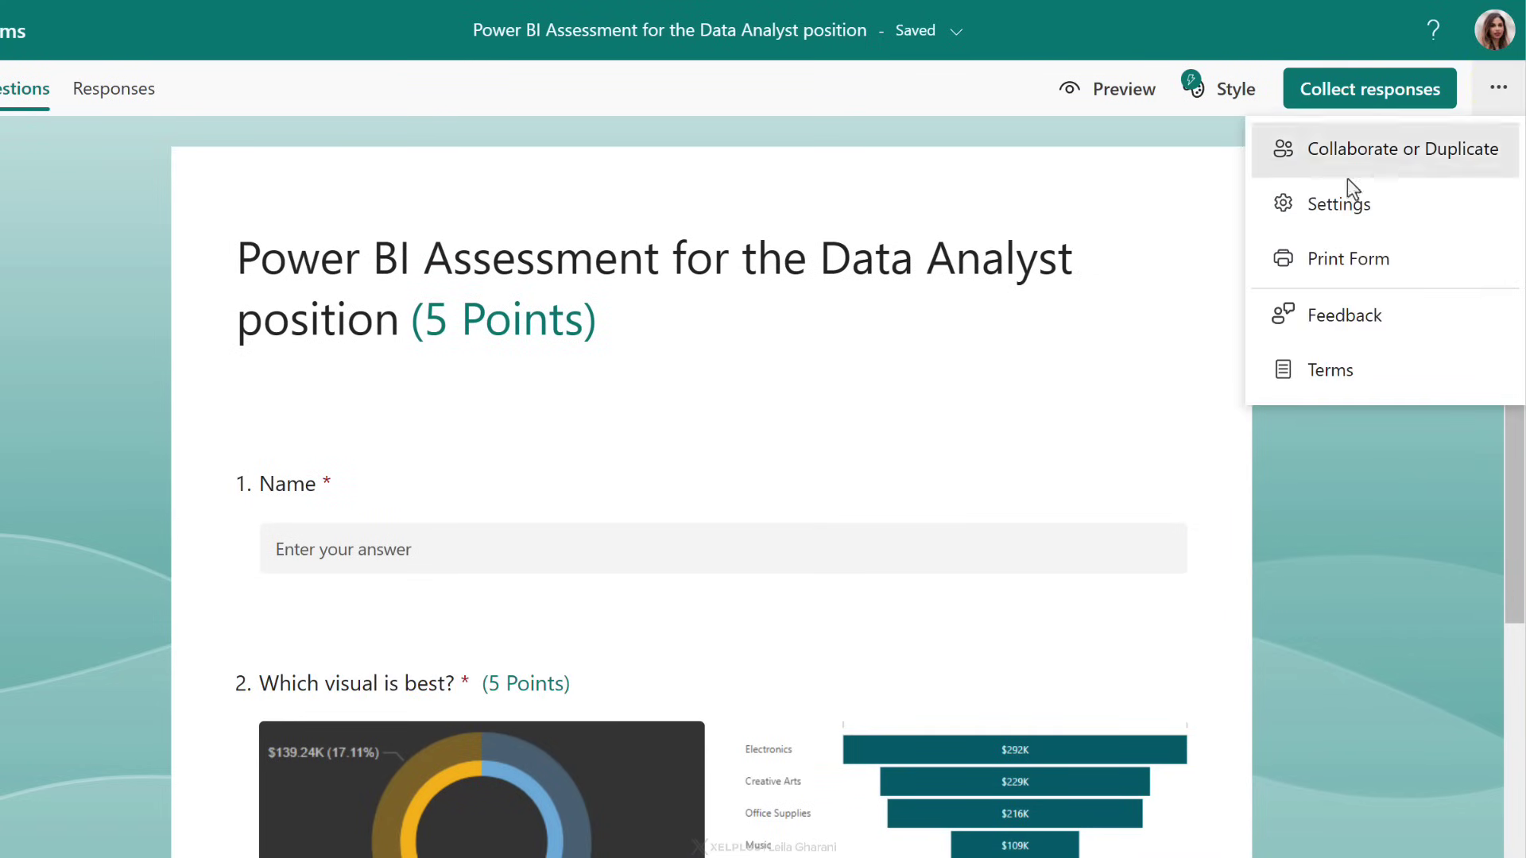
pyautogui.click(1312, 221)
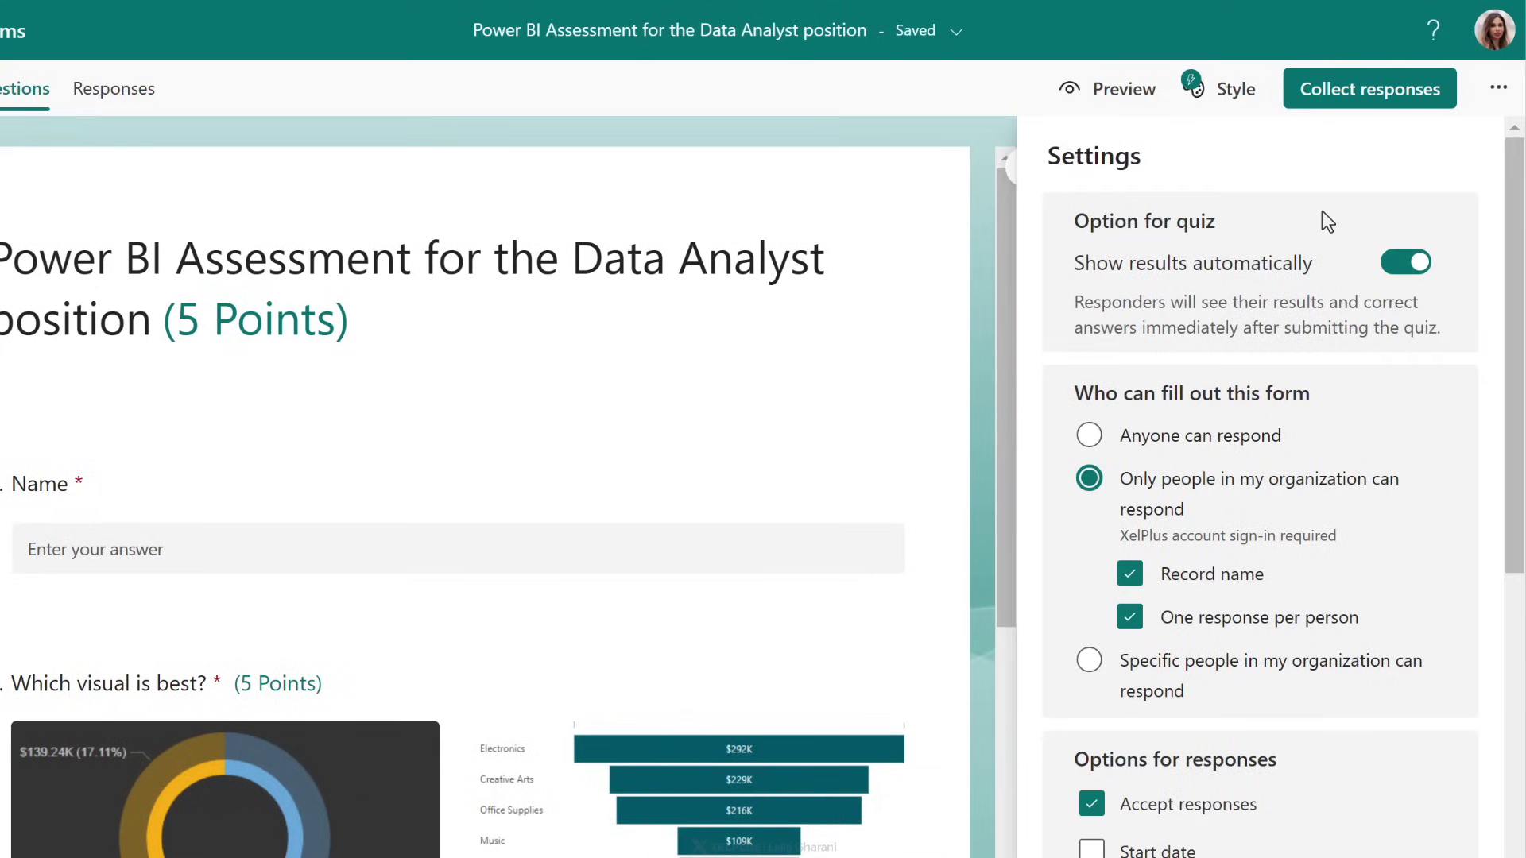
pyautogui.scroll(-1, 1307, 325)
pyautogui.scroll(-4, 1288, 342)
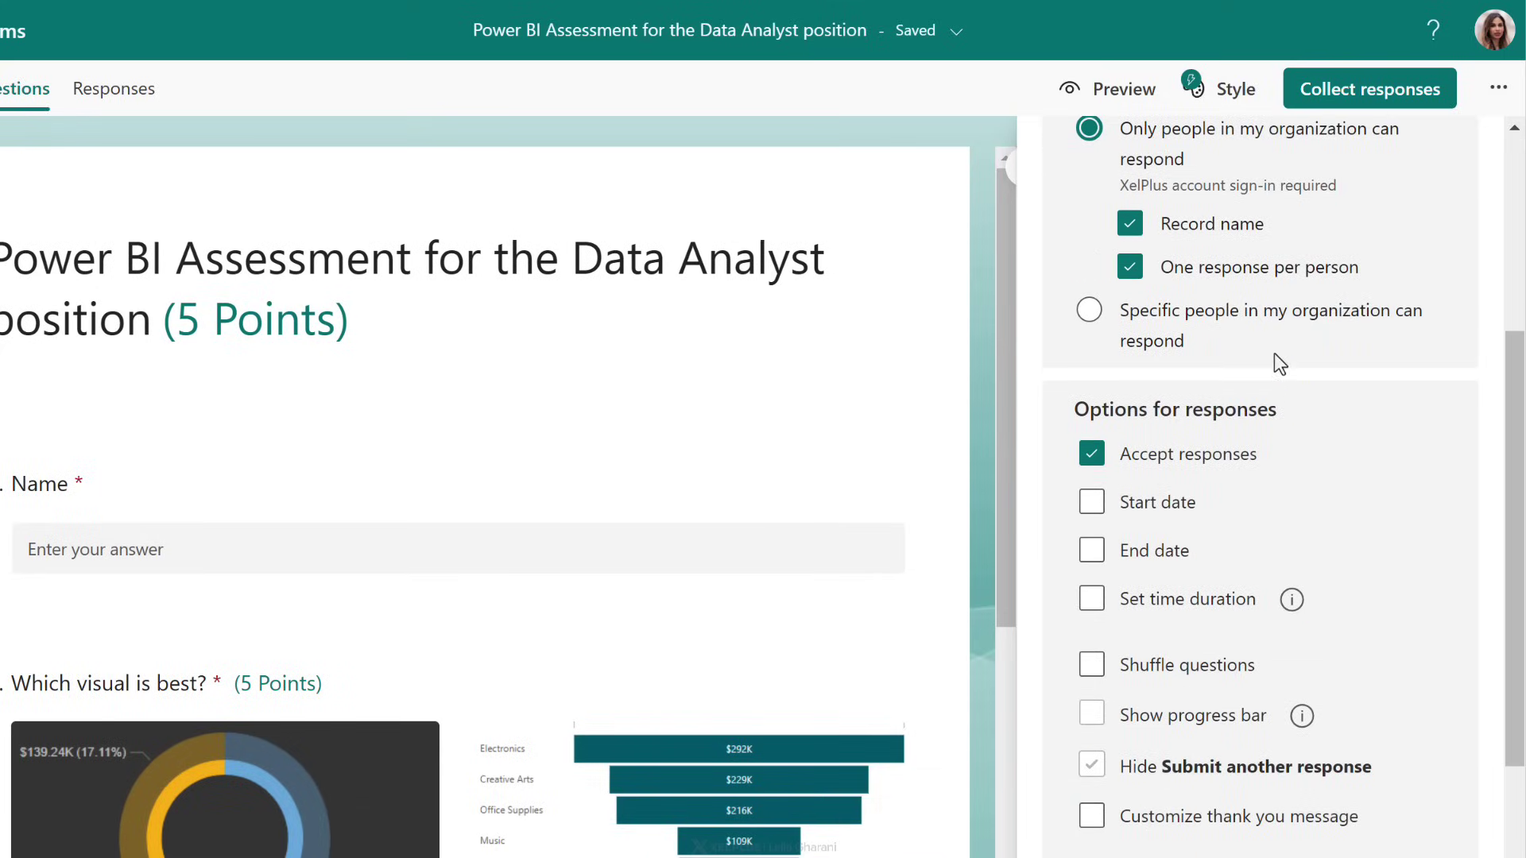
pyautogui.click(1091, 609)
pyautogui.doubleClick(1162, 650)
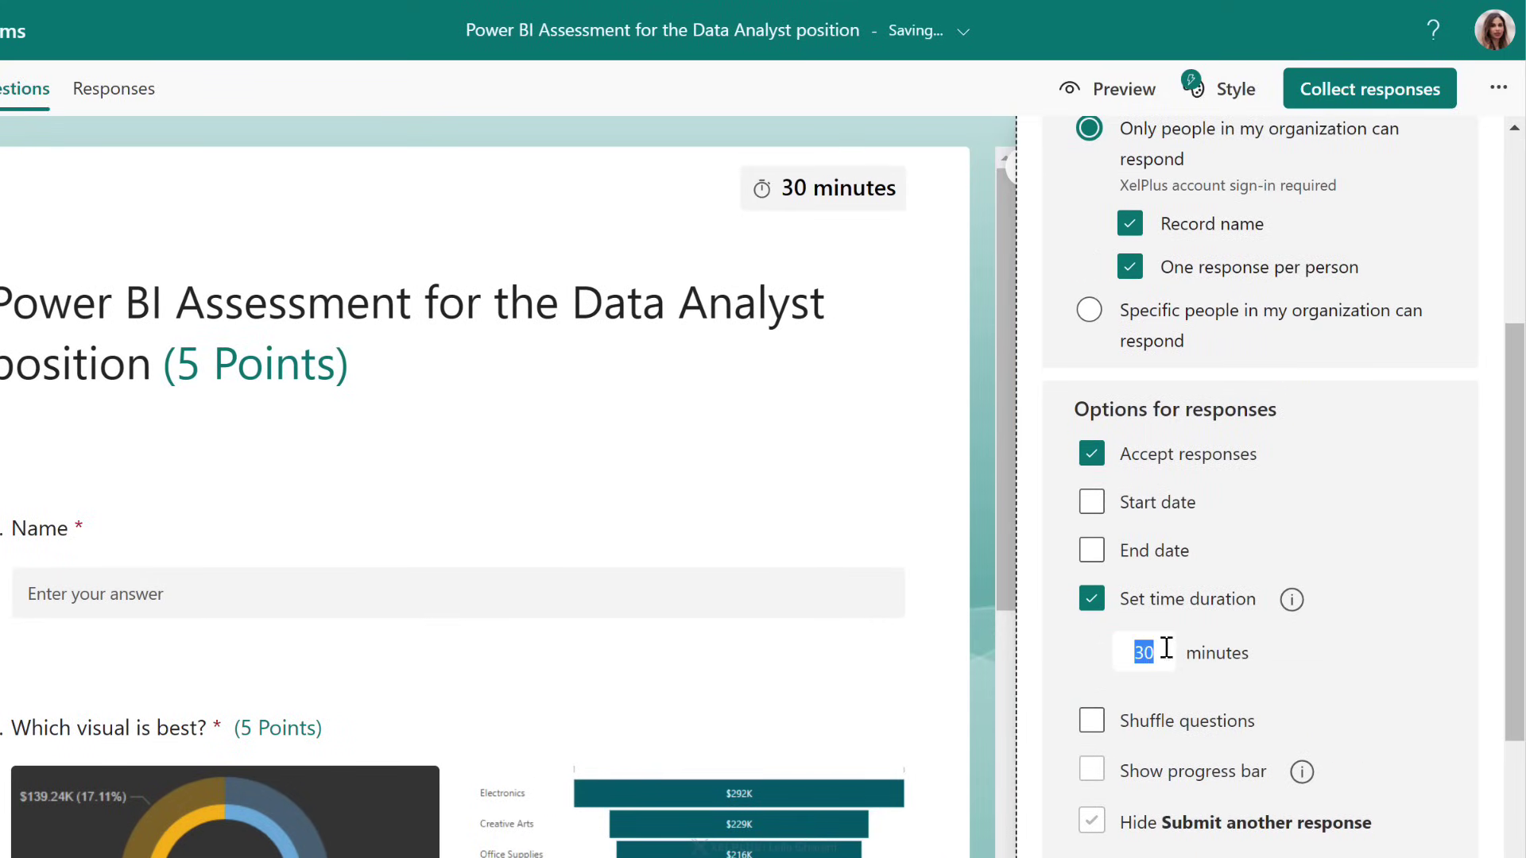
pyautogui.write('15')
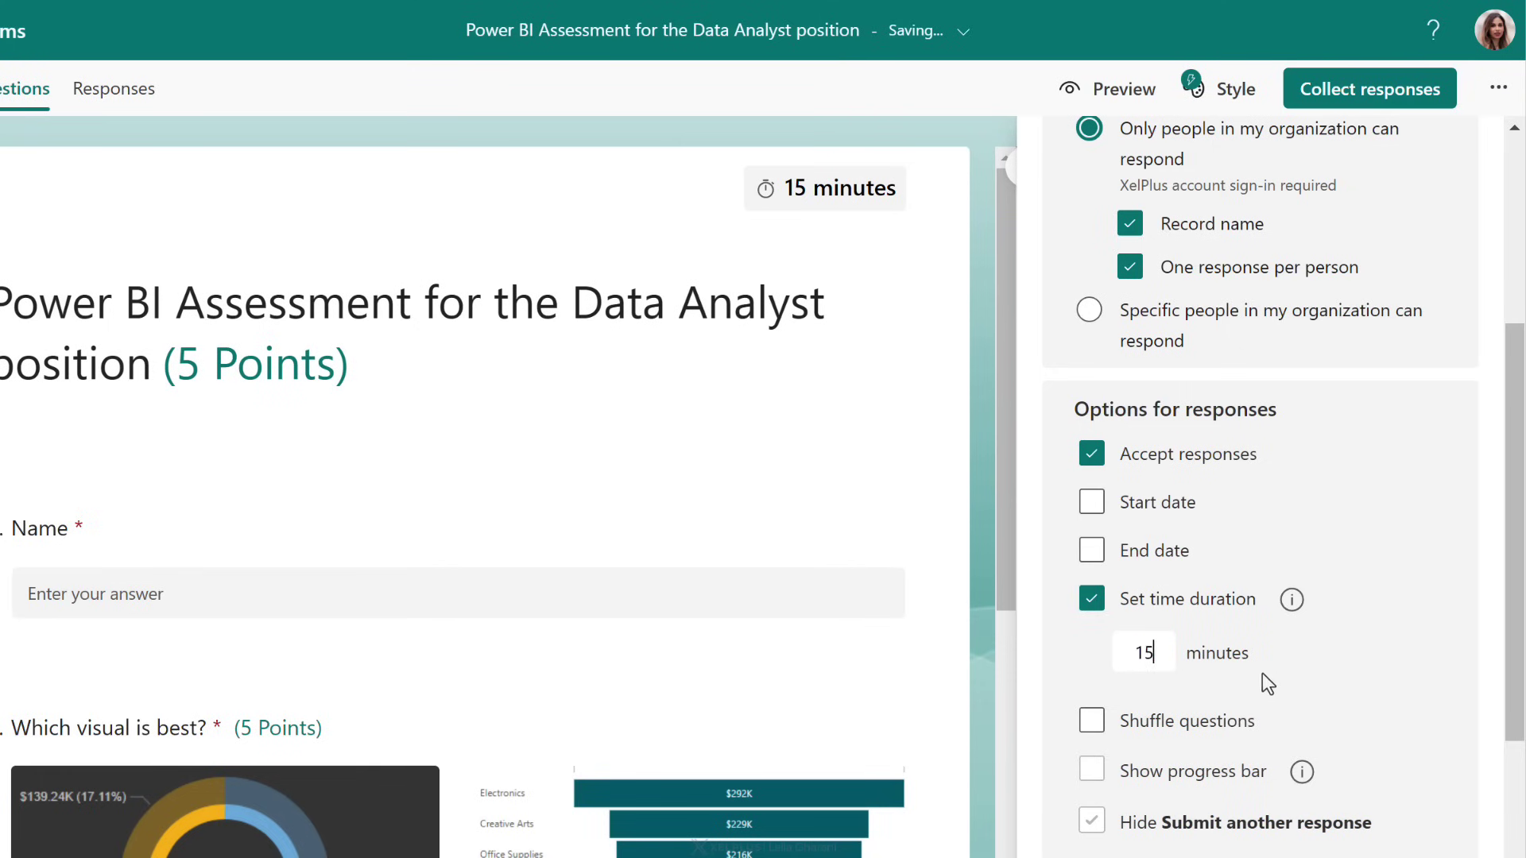
pyautogui.click(1285, 667)
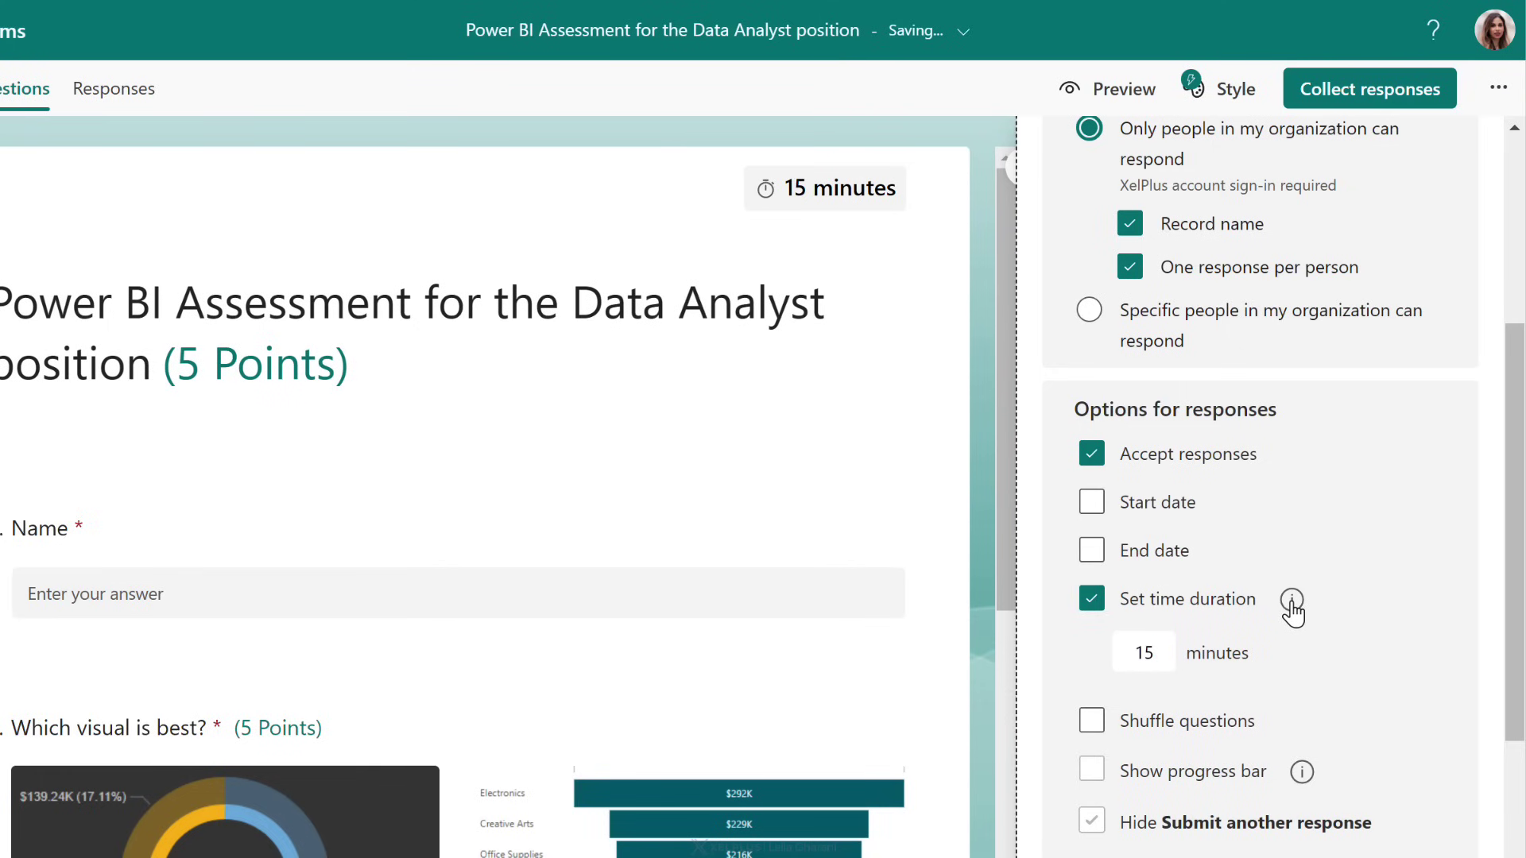
pyautogui.moveTo(1289, 606)
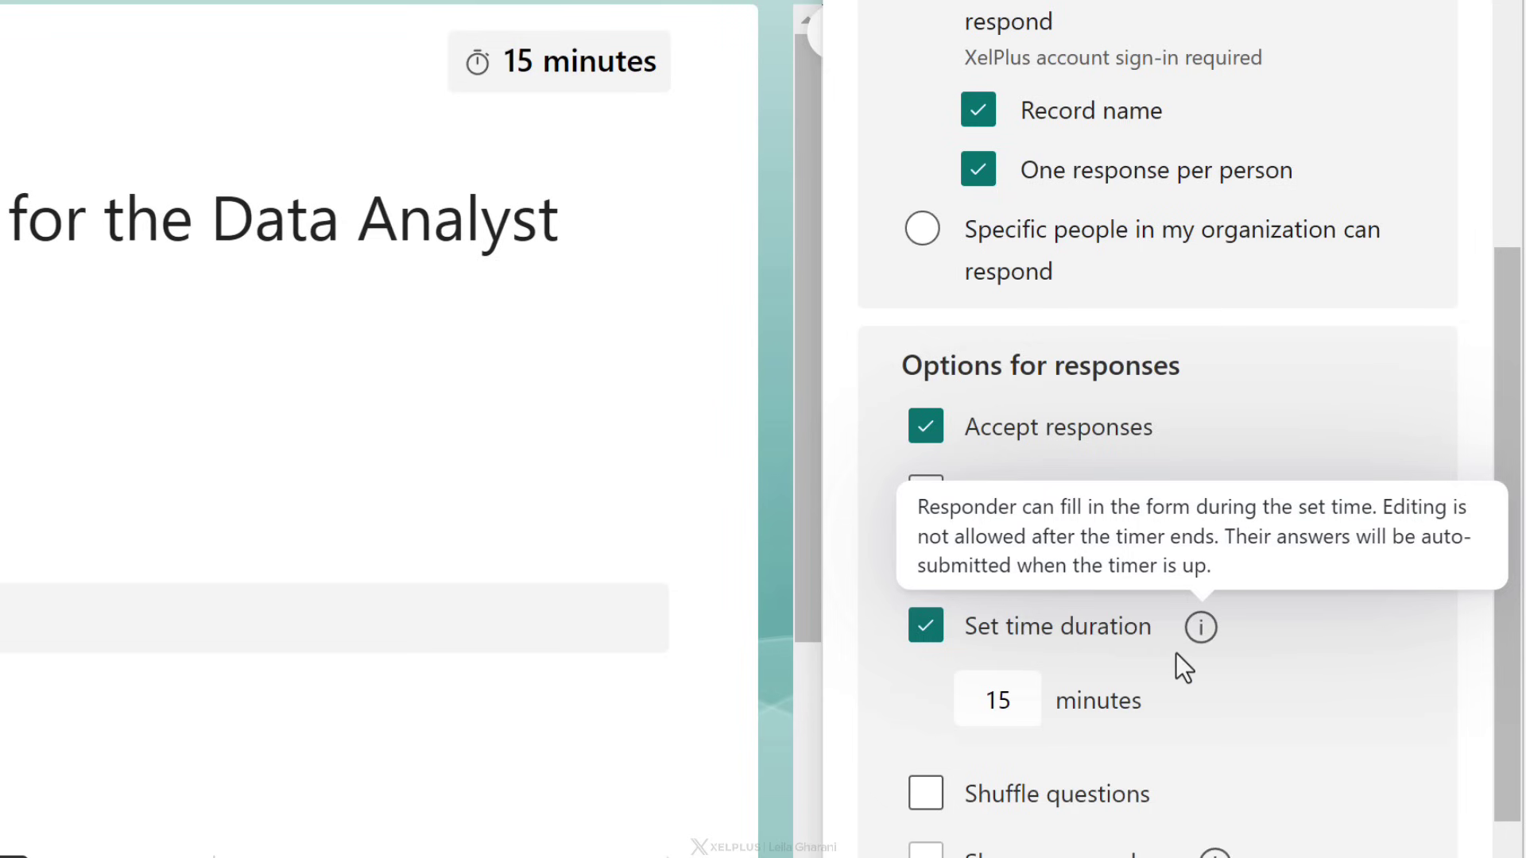
pyautogui.scroll(-3, 1175, 655)
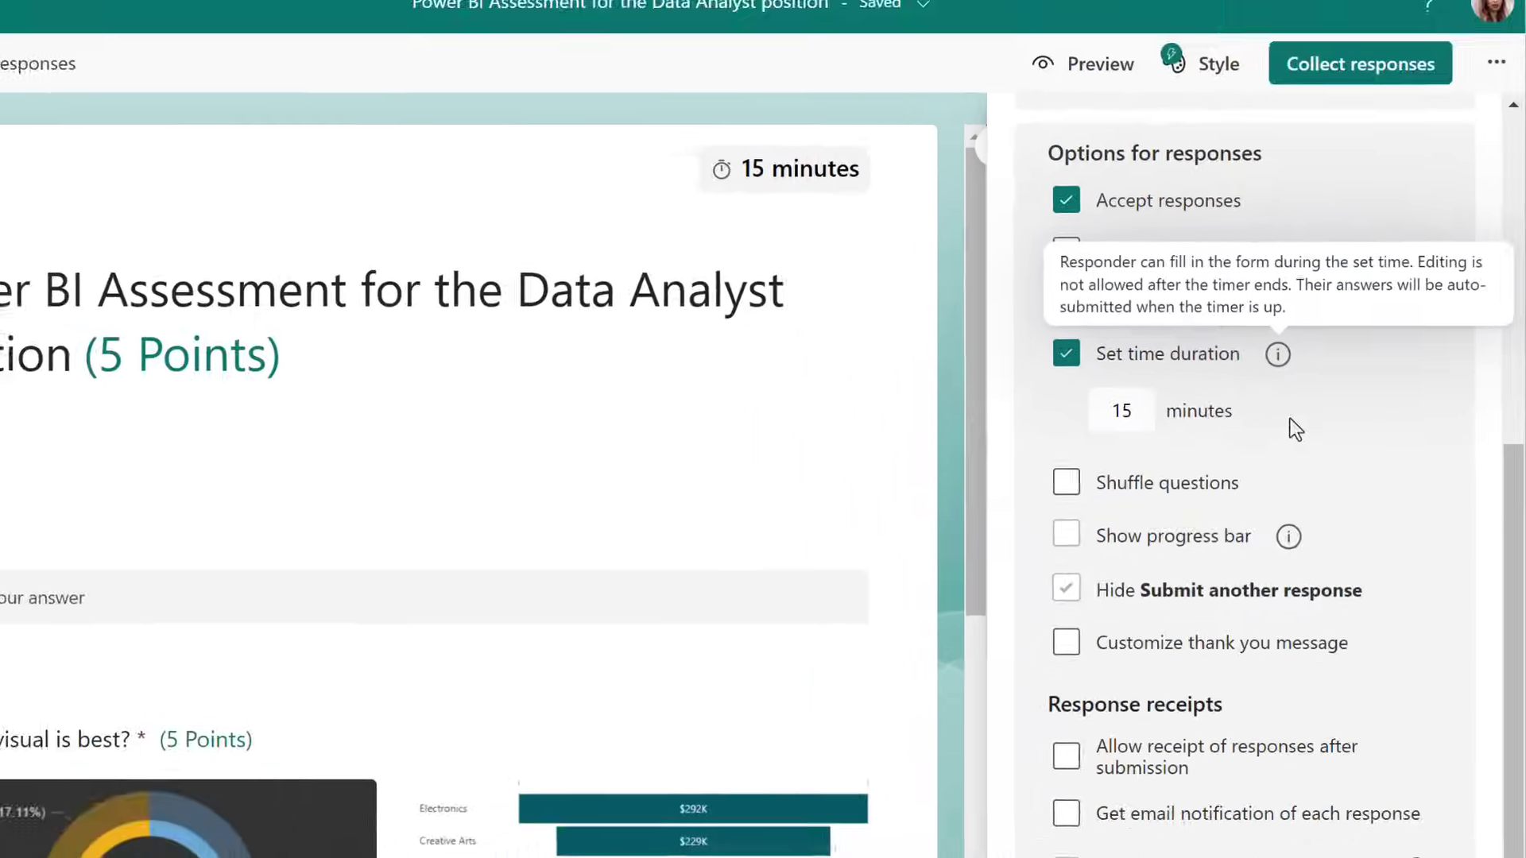
pyautogui.scroll(5, 1294, 445)
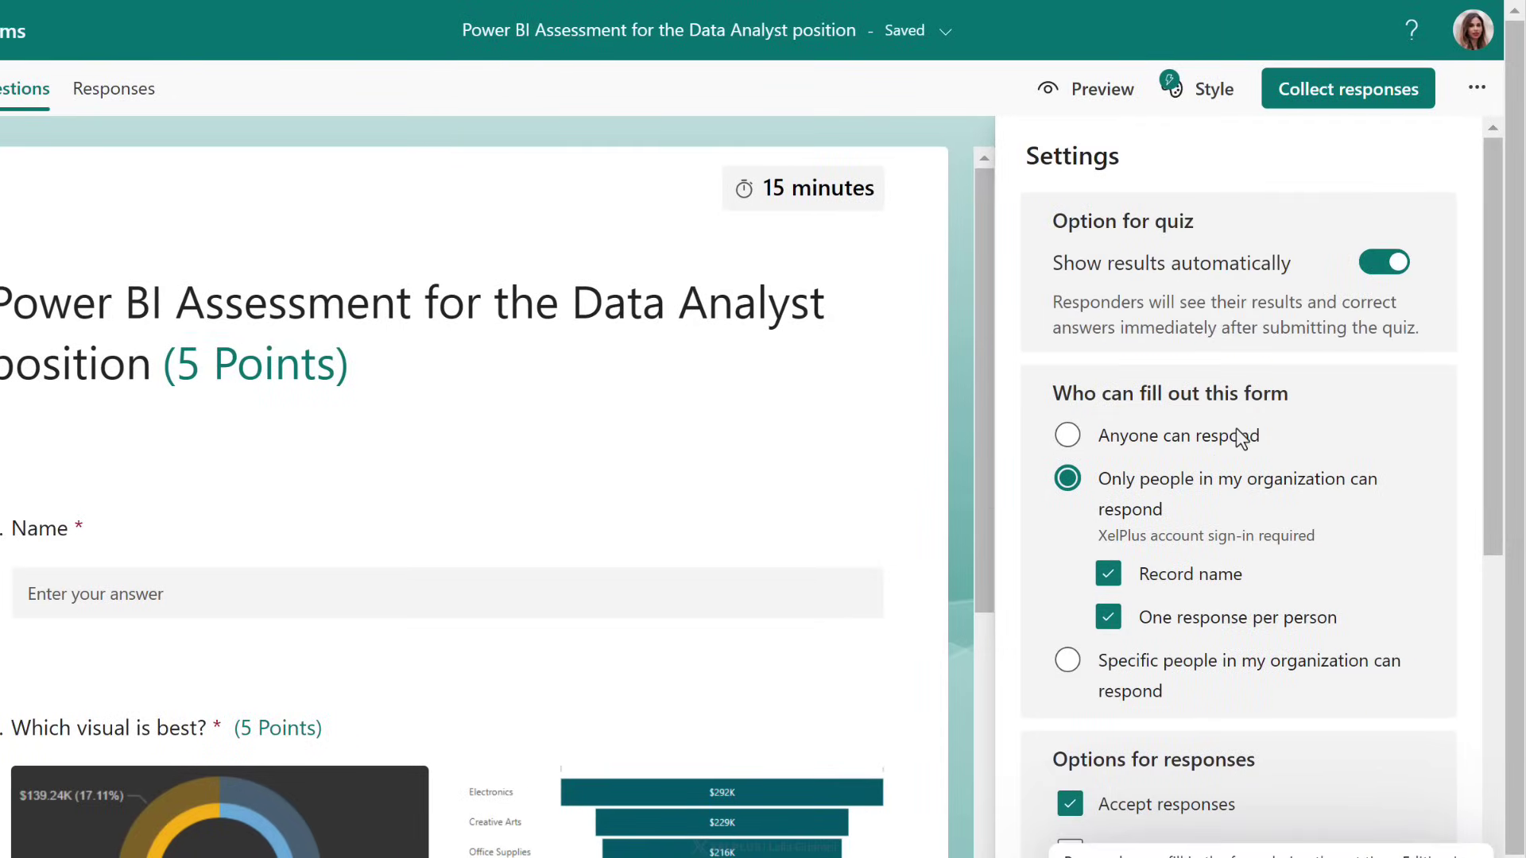
# Set the quiz to 'Anyone can respond' and generate a shortened sharing URL.
pyautogui.click(1068, 435)
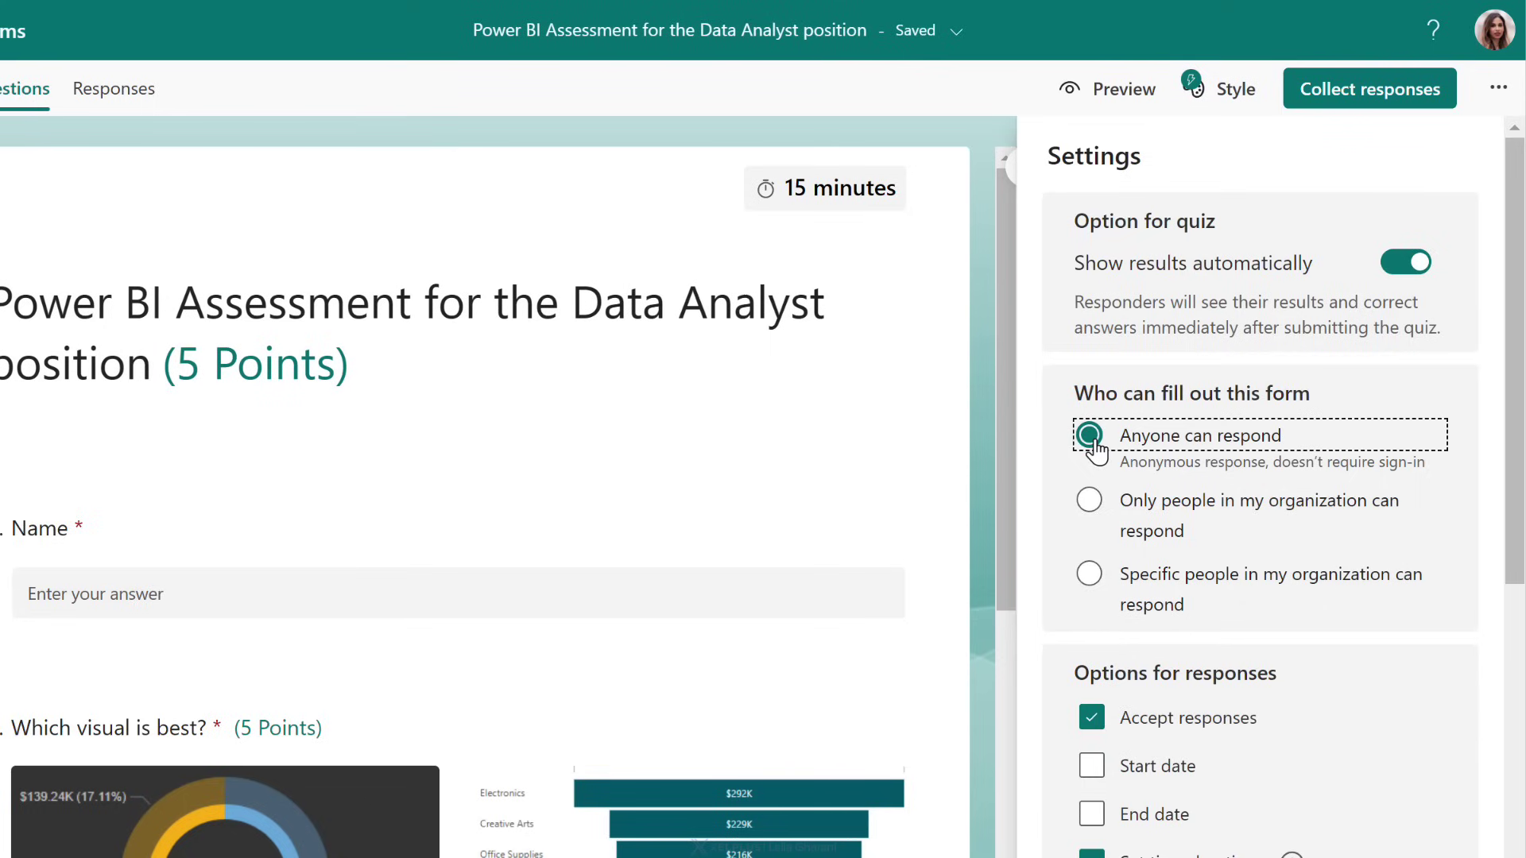
pyautogui.click(1326, 85)
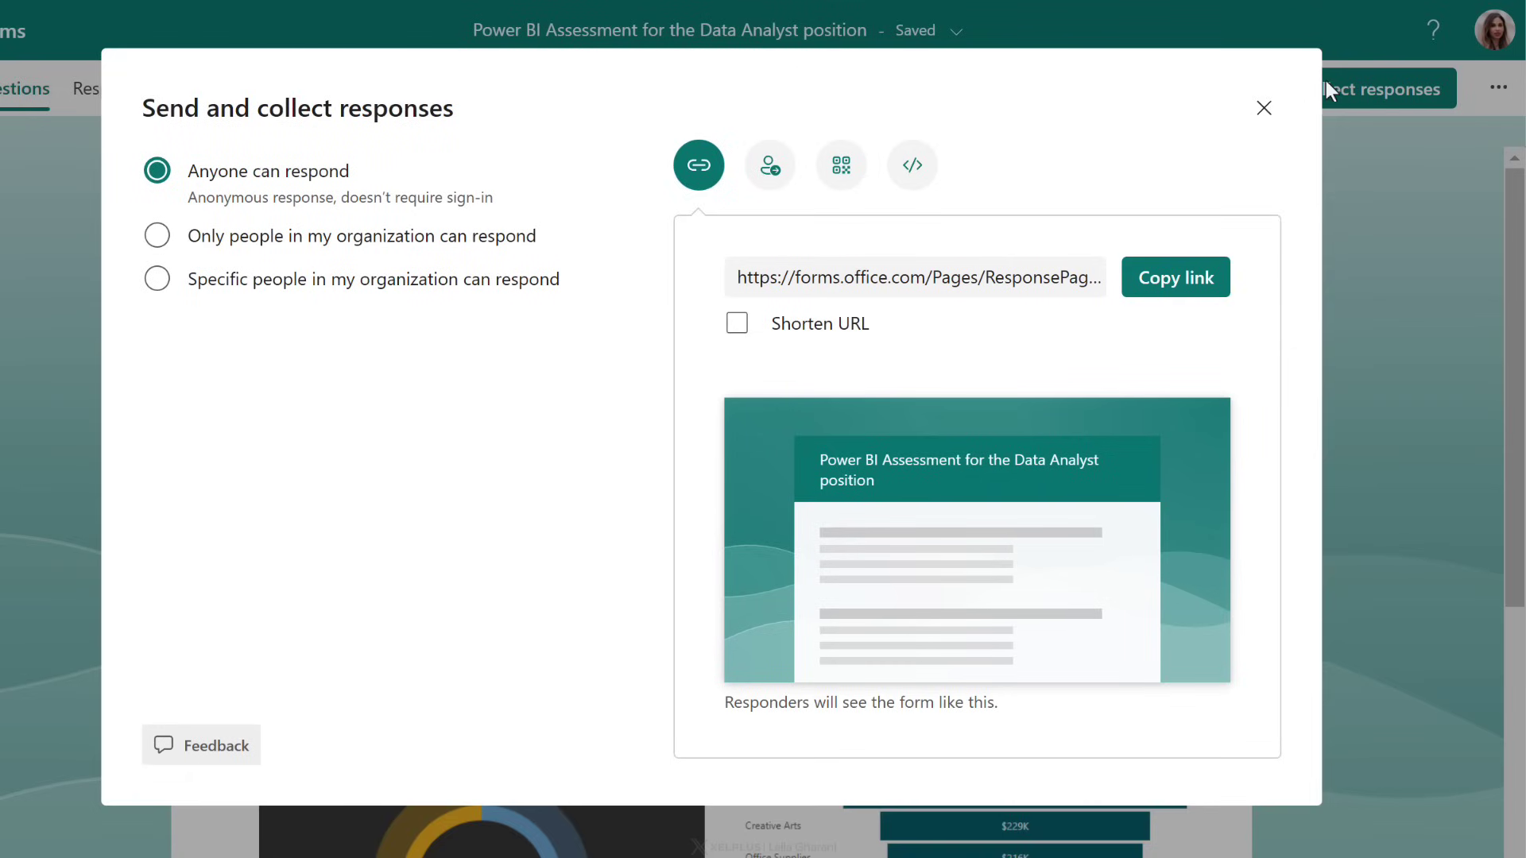
pyautogui.click(765, 323)
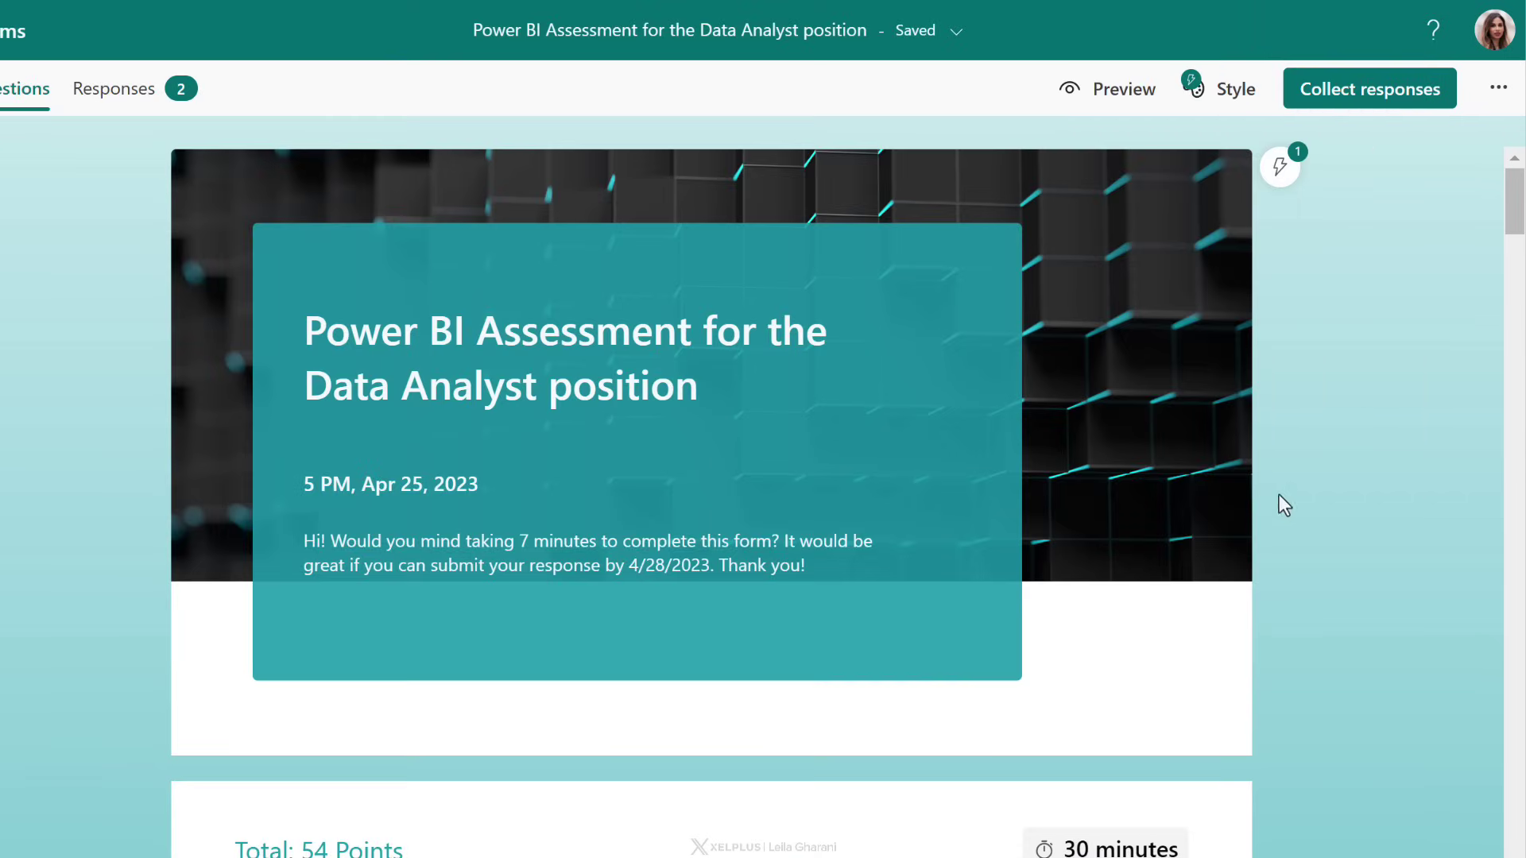
# Open the quiz responses and review respondent 1's answers, scoring 8/54 points.
pyautogui.scroll(-9, 1279, 495)
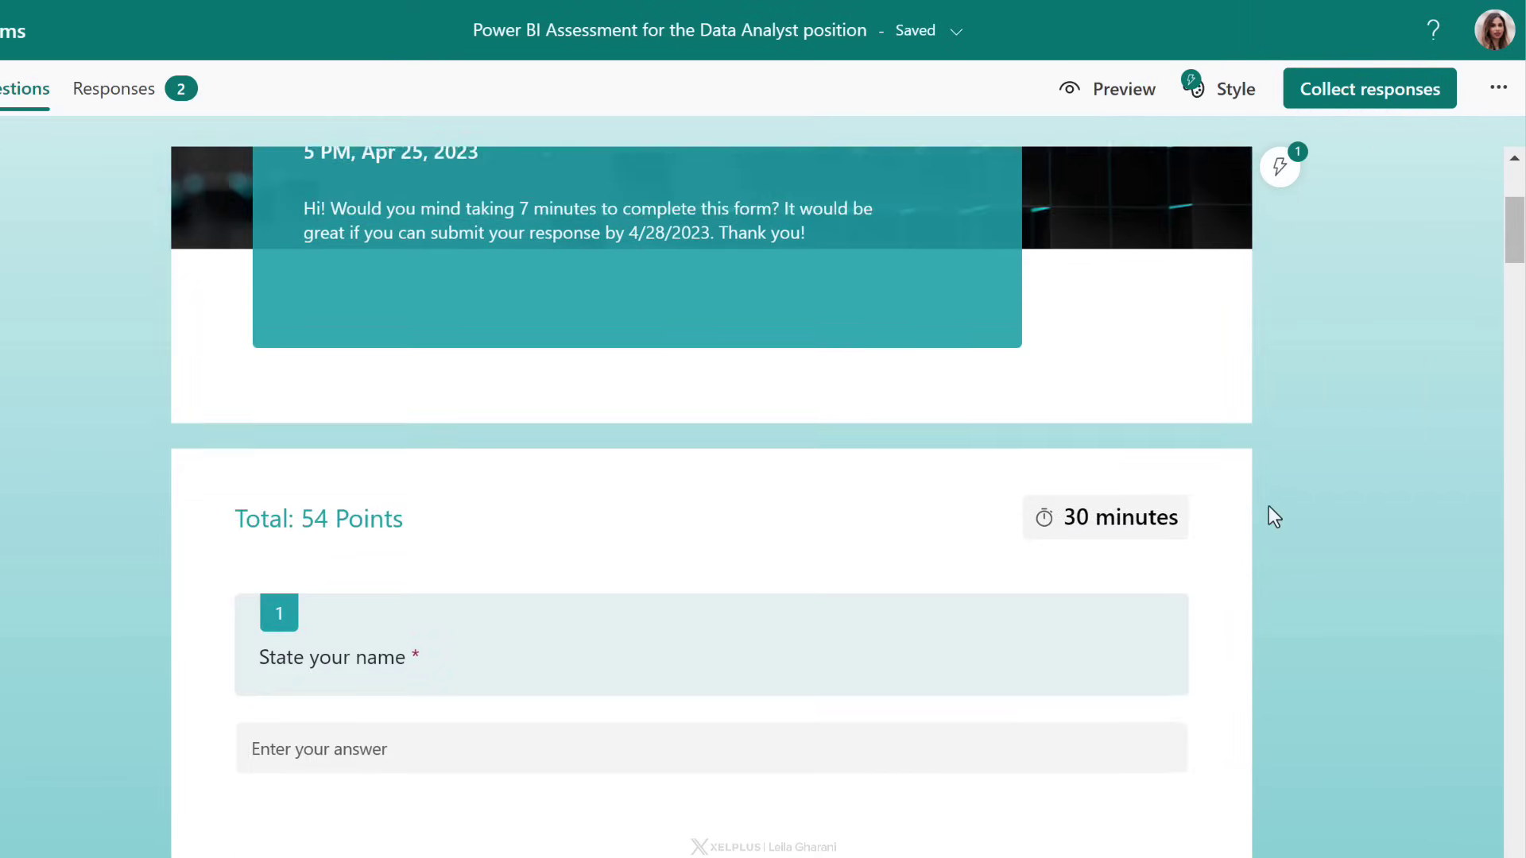
pyautogui.scroll(15, 1252, 521)
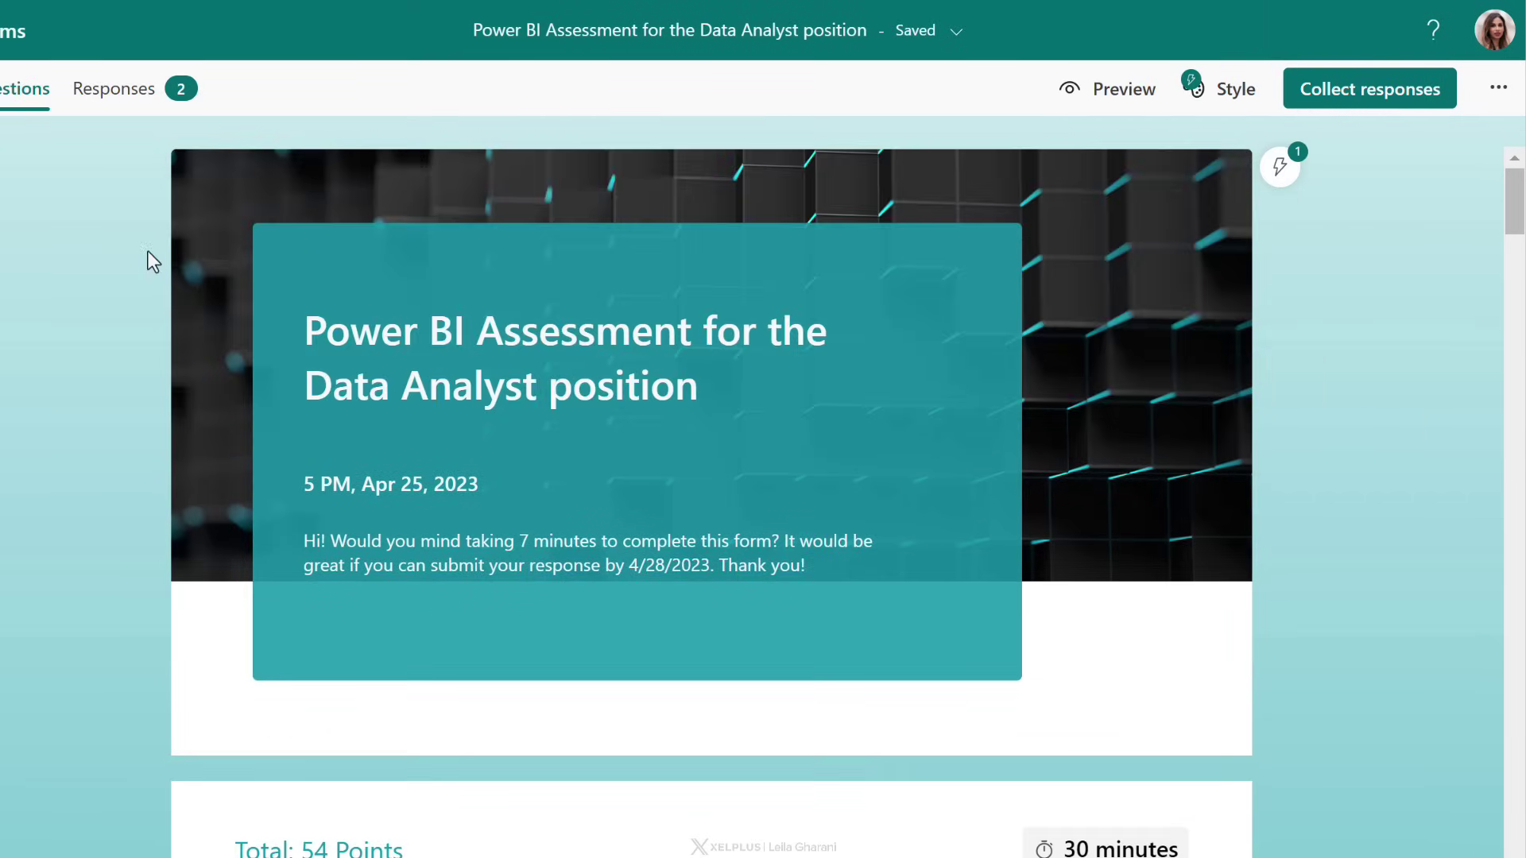
pyautogui.click(94, 103)
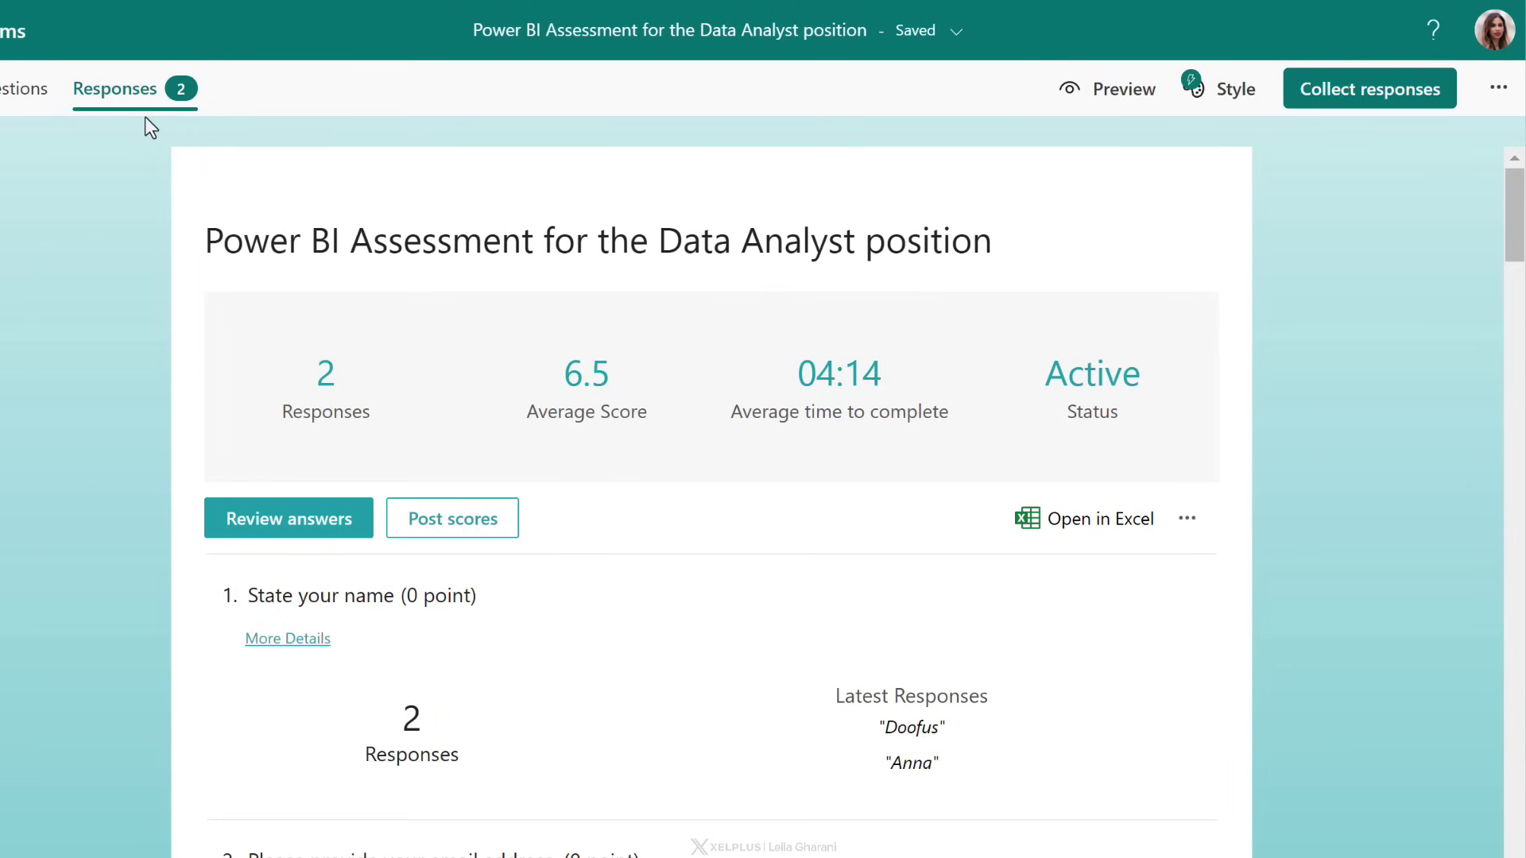
pyautogui.scroll(-3, 354, 402)
pyautogui.scroll(-13, 355, 400)
pyautogui.scroll(16, 359, 432)
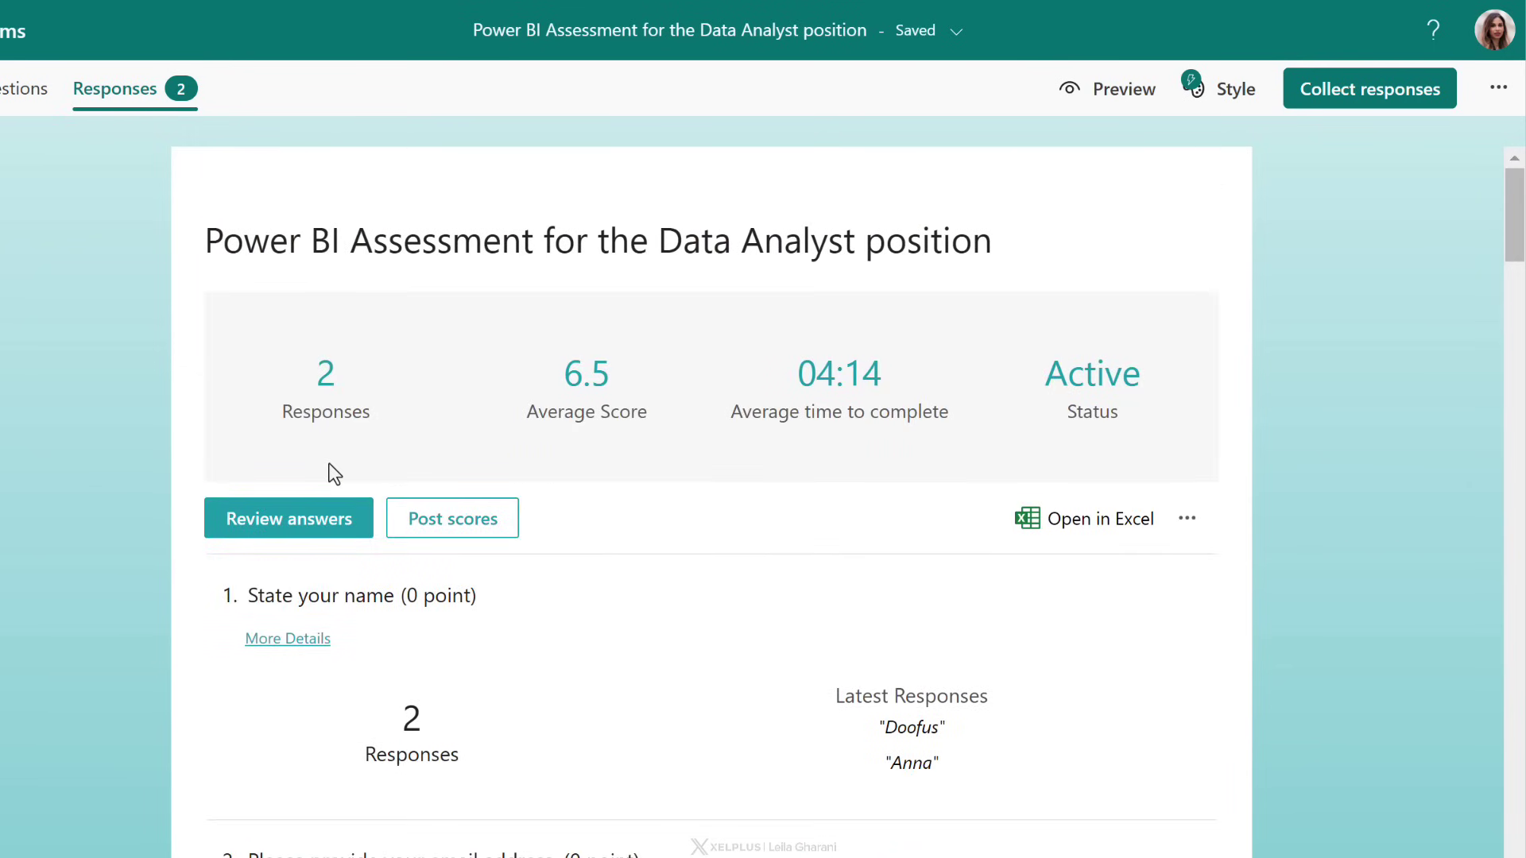
pyautogui.click(314, 521)
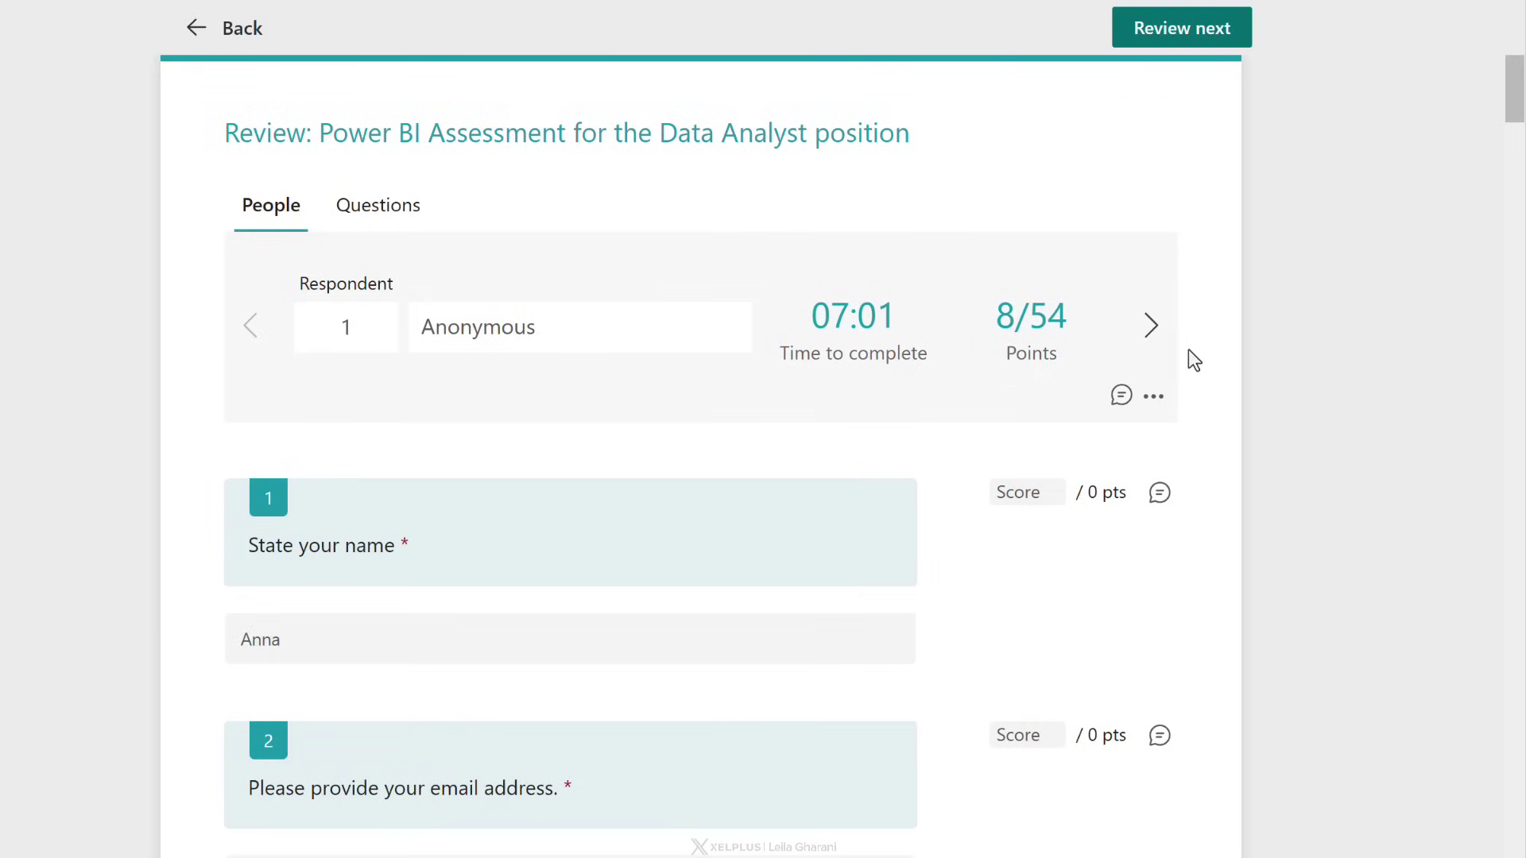
# Return to respondent 1 and enter a full-mark score of 5 on an open answer.
pyautogui.click(1151, 326)
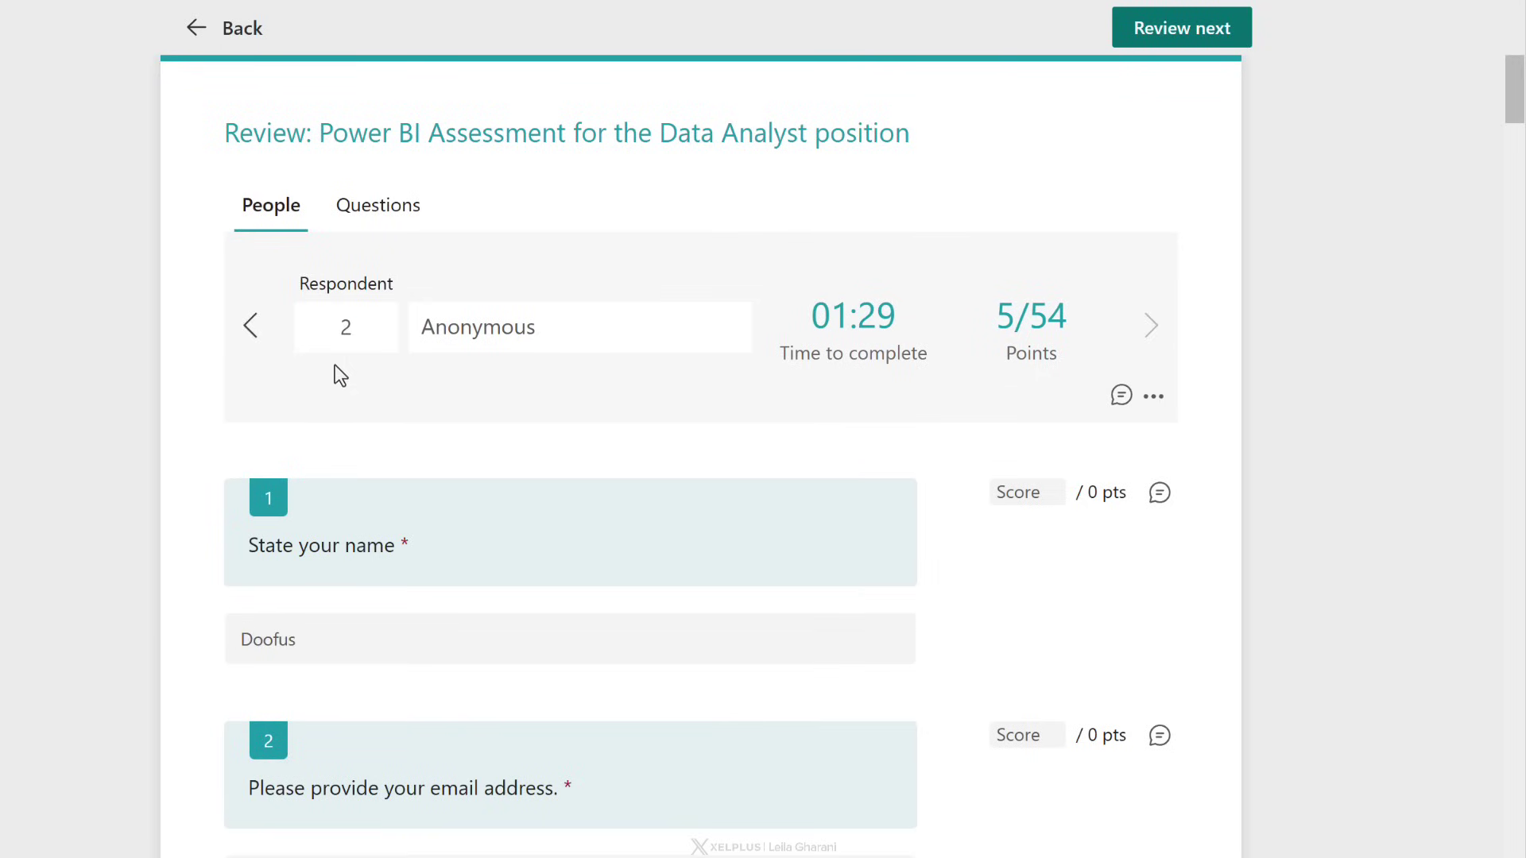
pyautogui.click(262, 335)
pyautogui.scroll(-8, 752, 541)
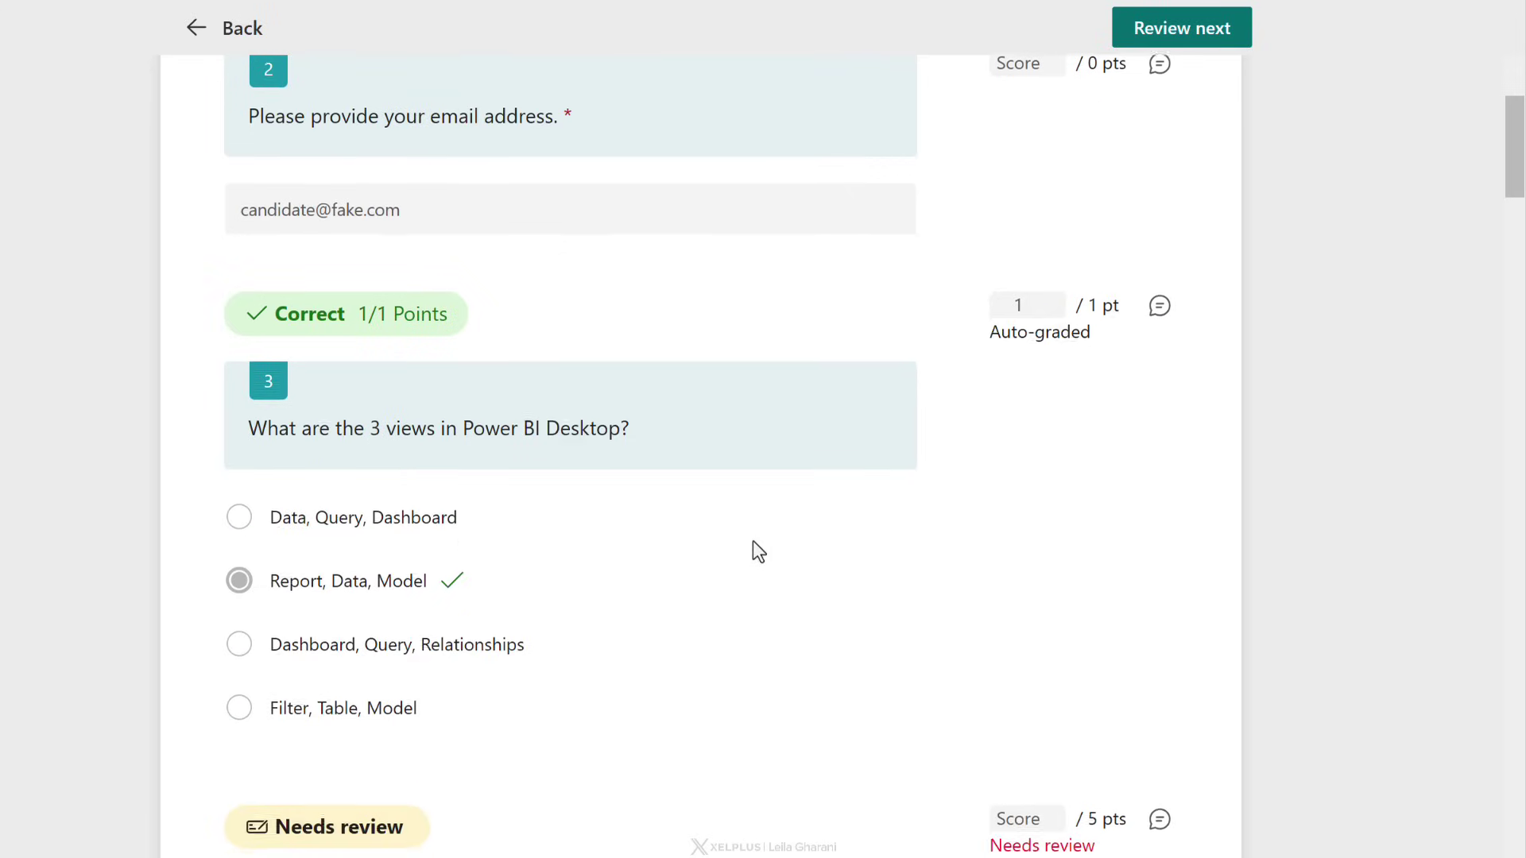
pyautogui.scroll(-7, 453, 344)
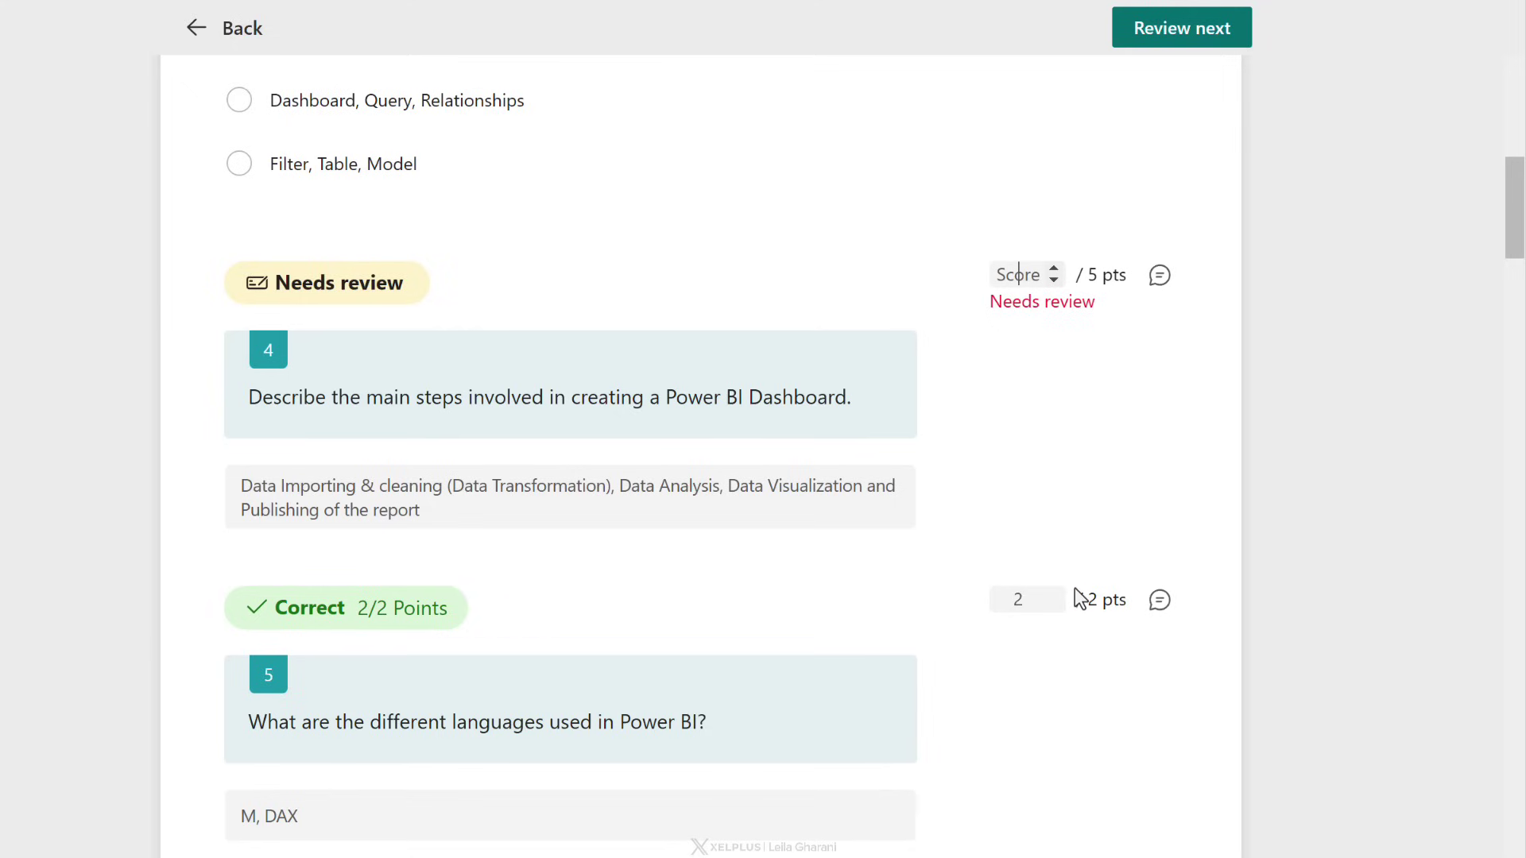
pyautogui.write('5')
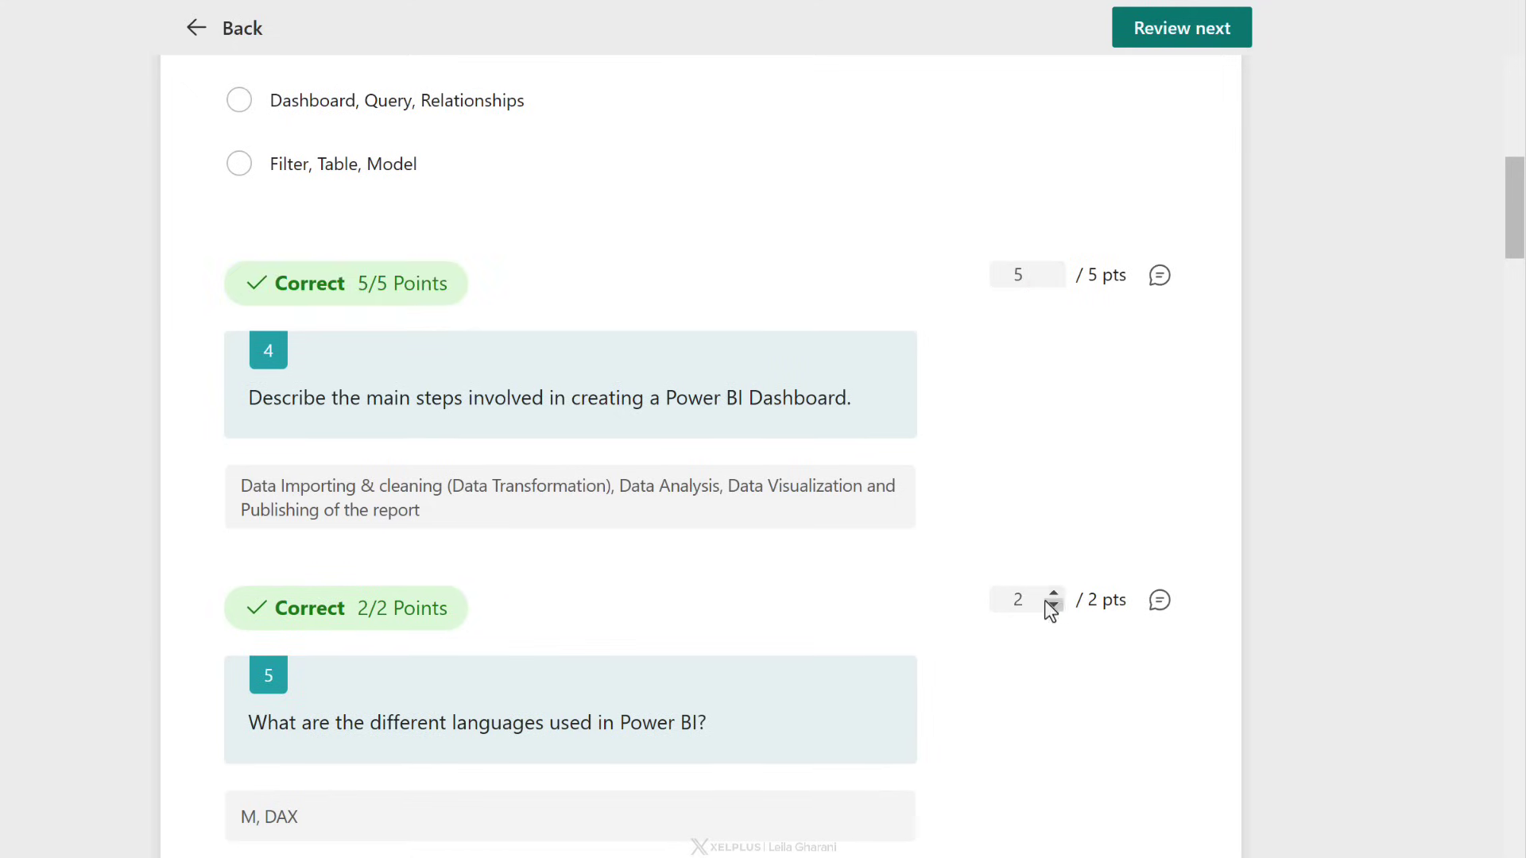
# Score respondent 1's question 7 answer 0 of 1 points, totaling 13/54.
pyautogui.scroll(-10, 991, 601)
pyautogui.scroll(-4, 985, 598)
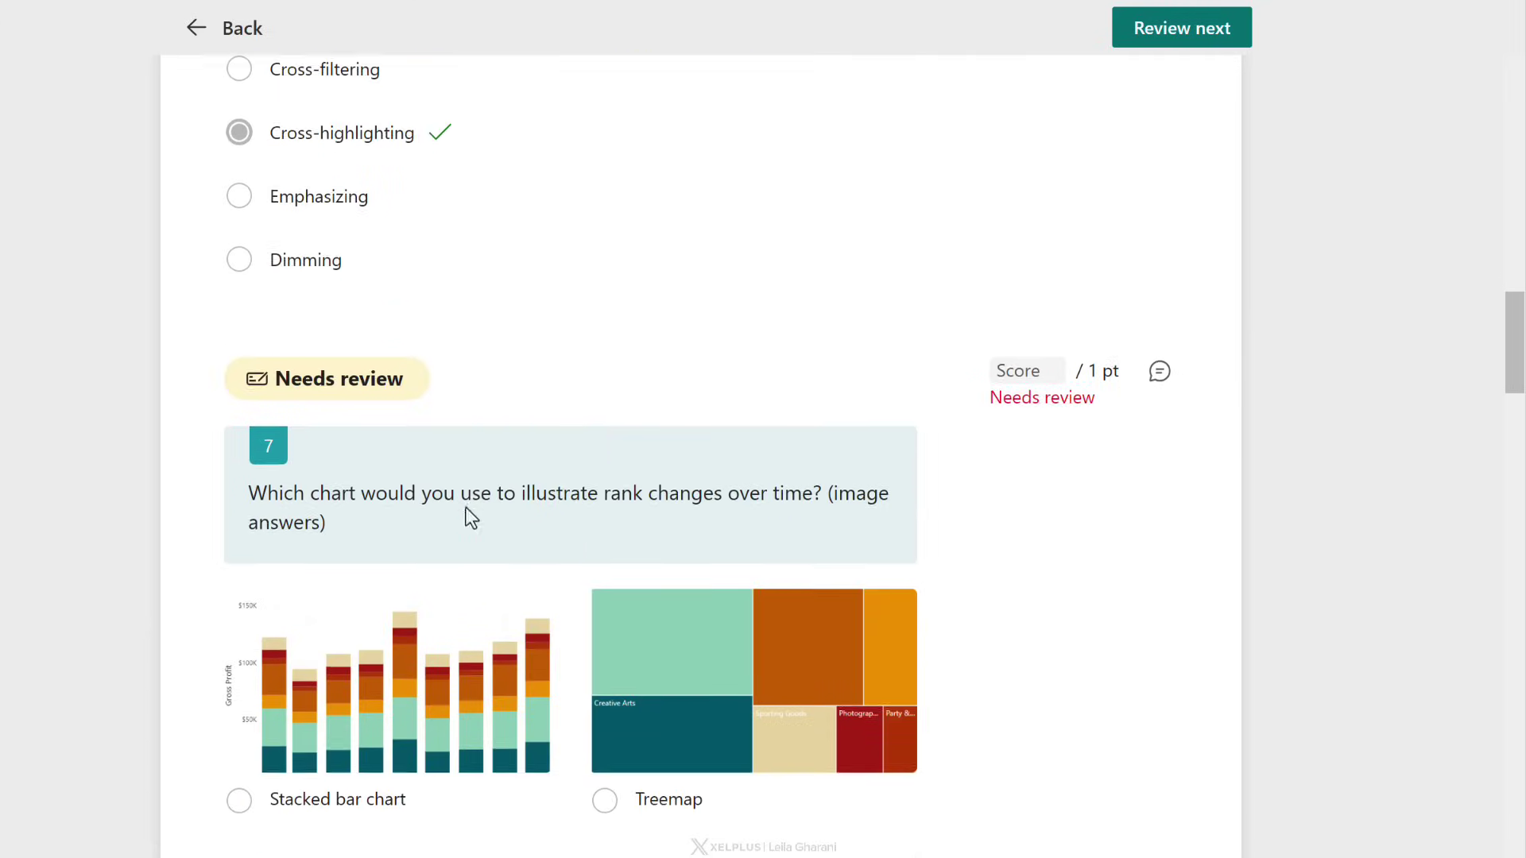
pyautogui.click(1053, 345)
pyautogui.click(1054, 357)
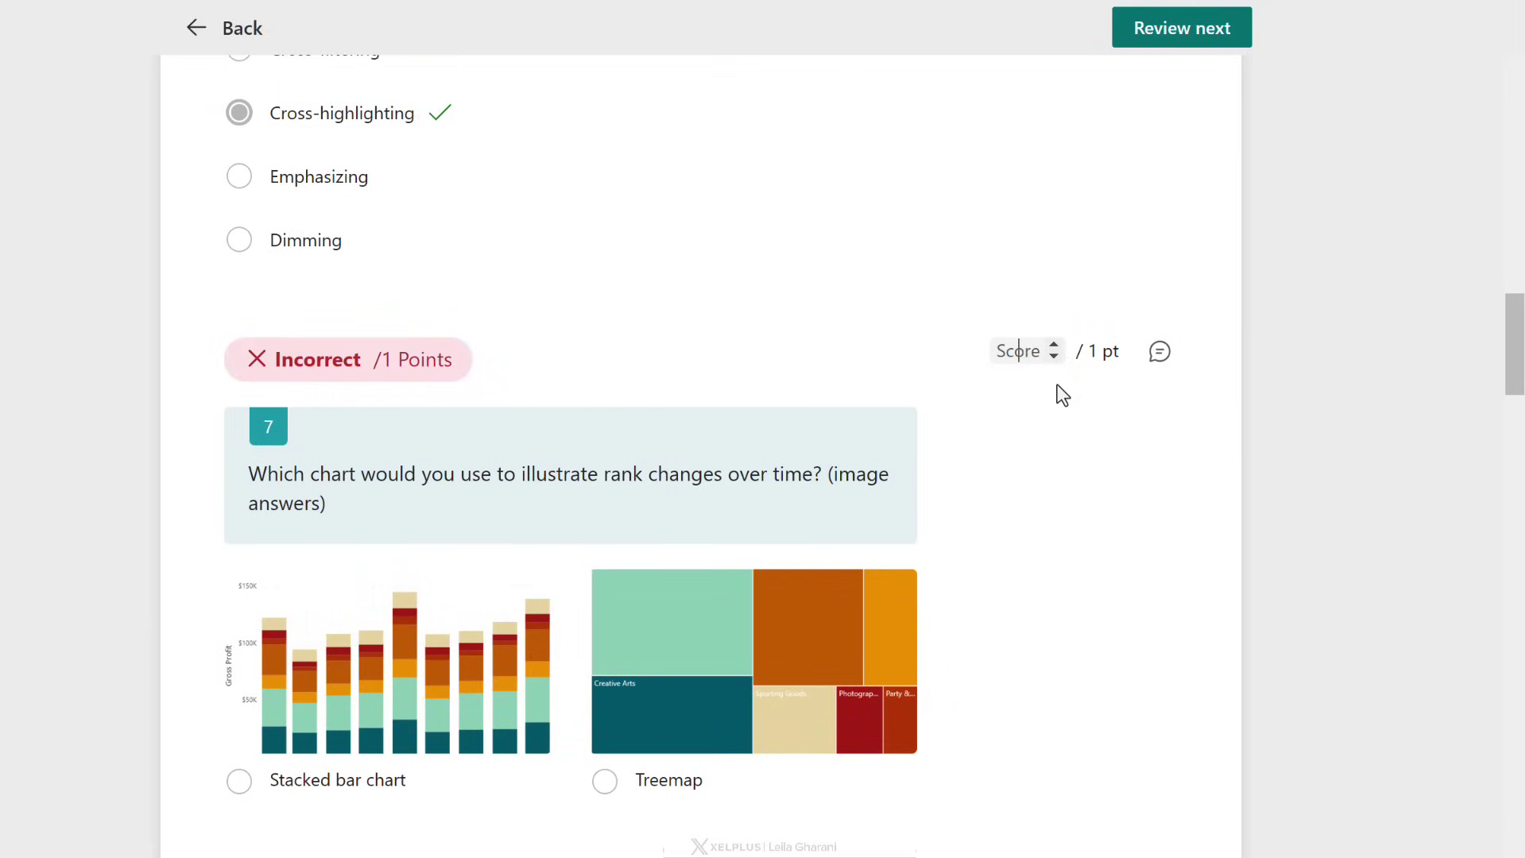
pyautogui.write('0')
pyautogui.scroll(-15, 966, 457)
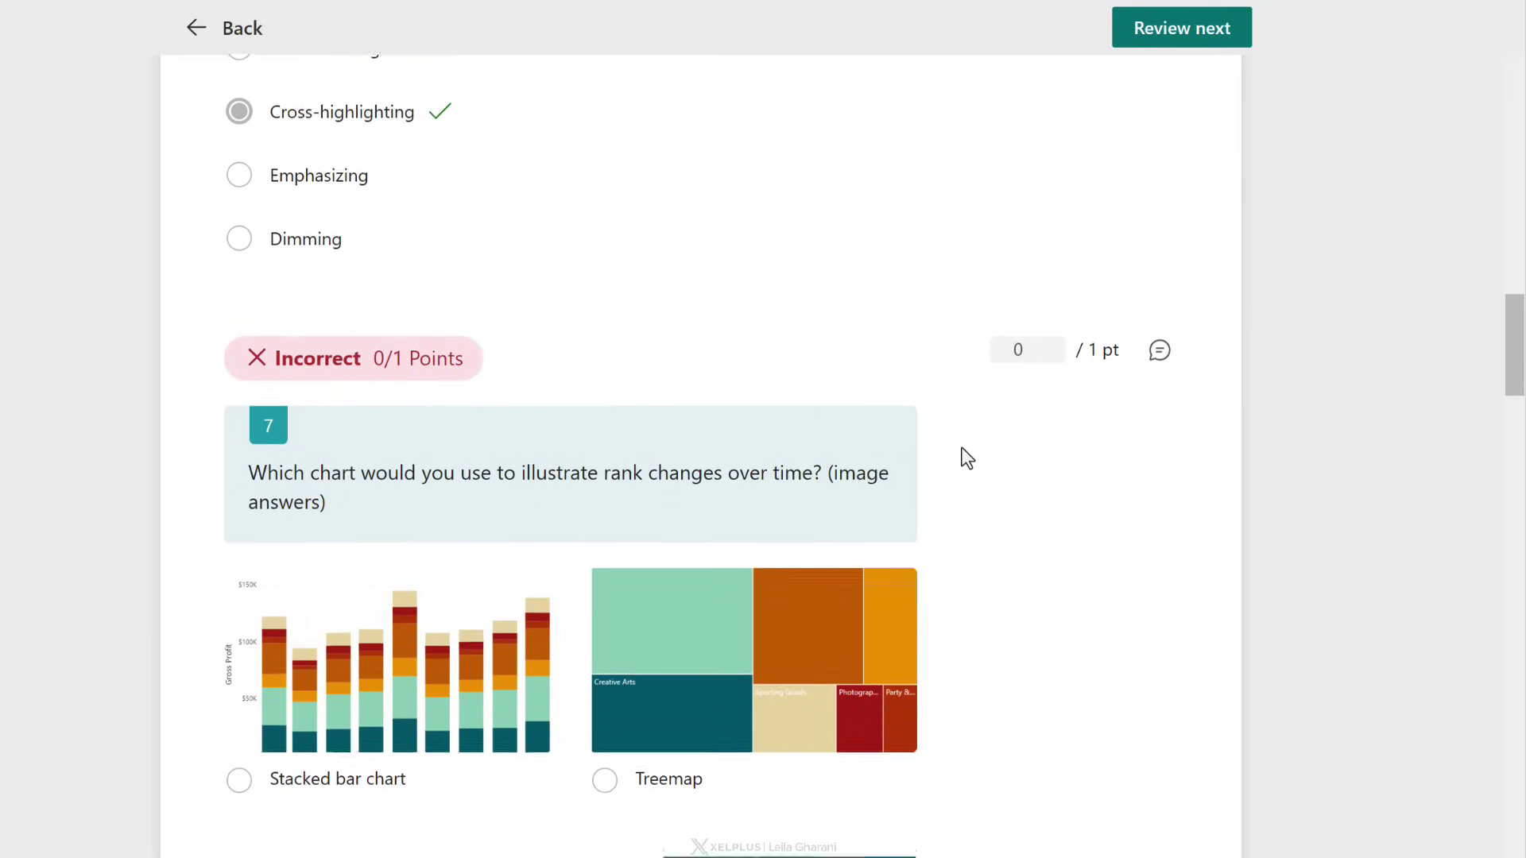
pyautogui.scroll(-6, 967, 468)
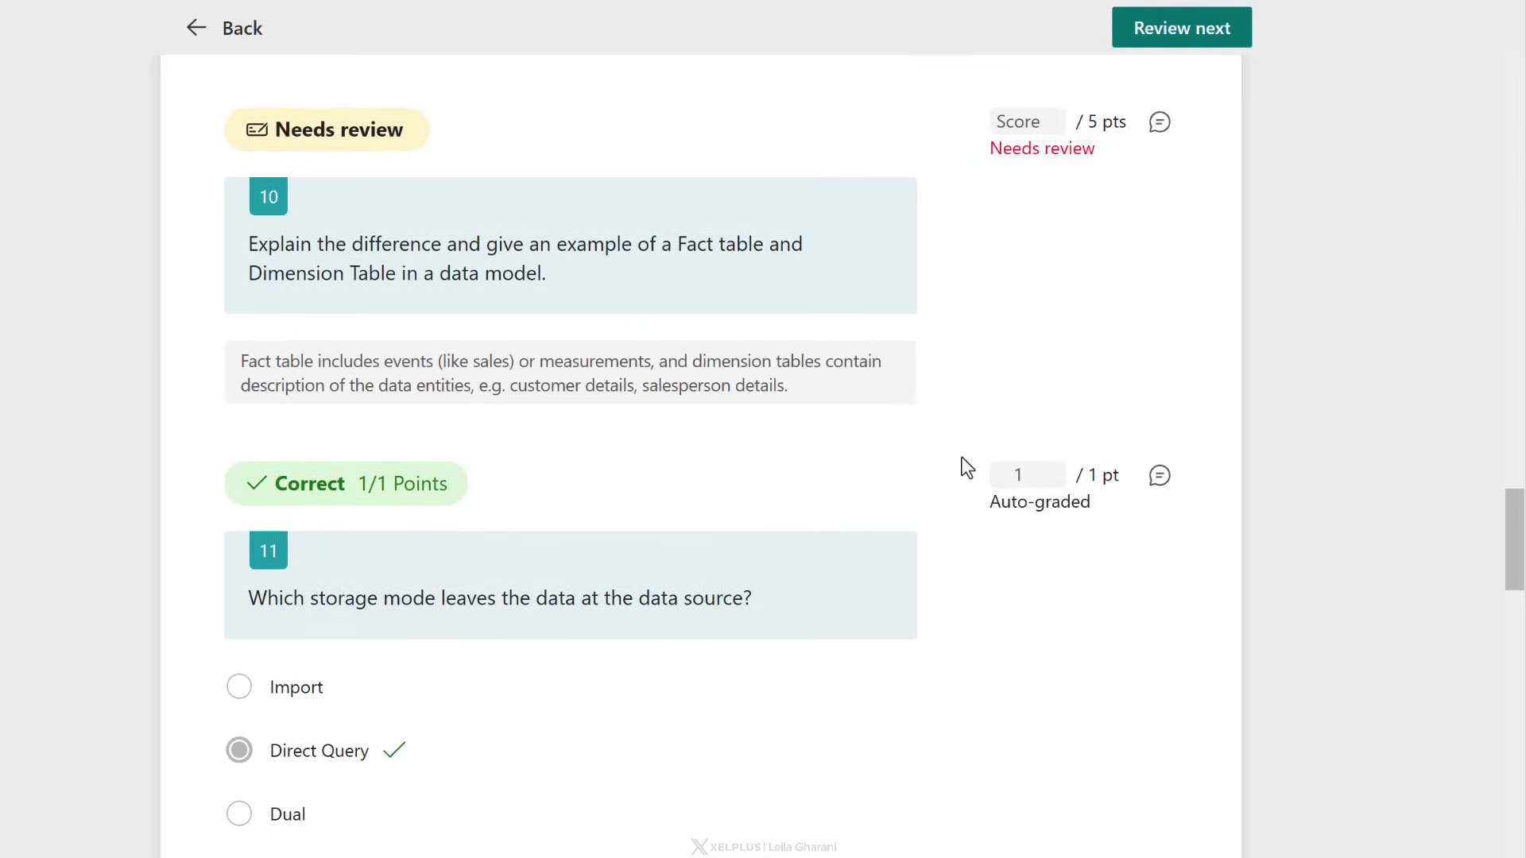
pyautogui.scroll(20, 967, 467)
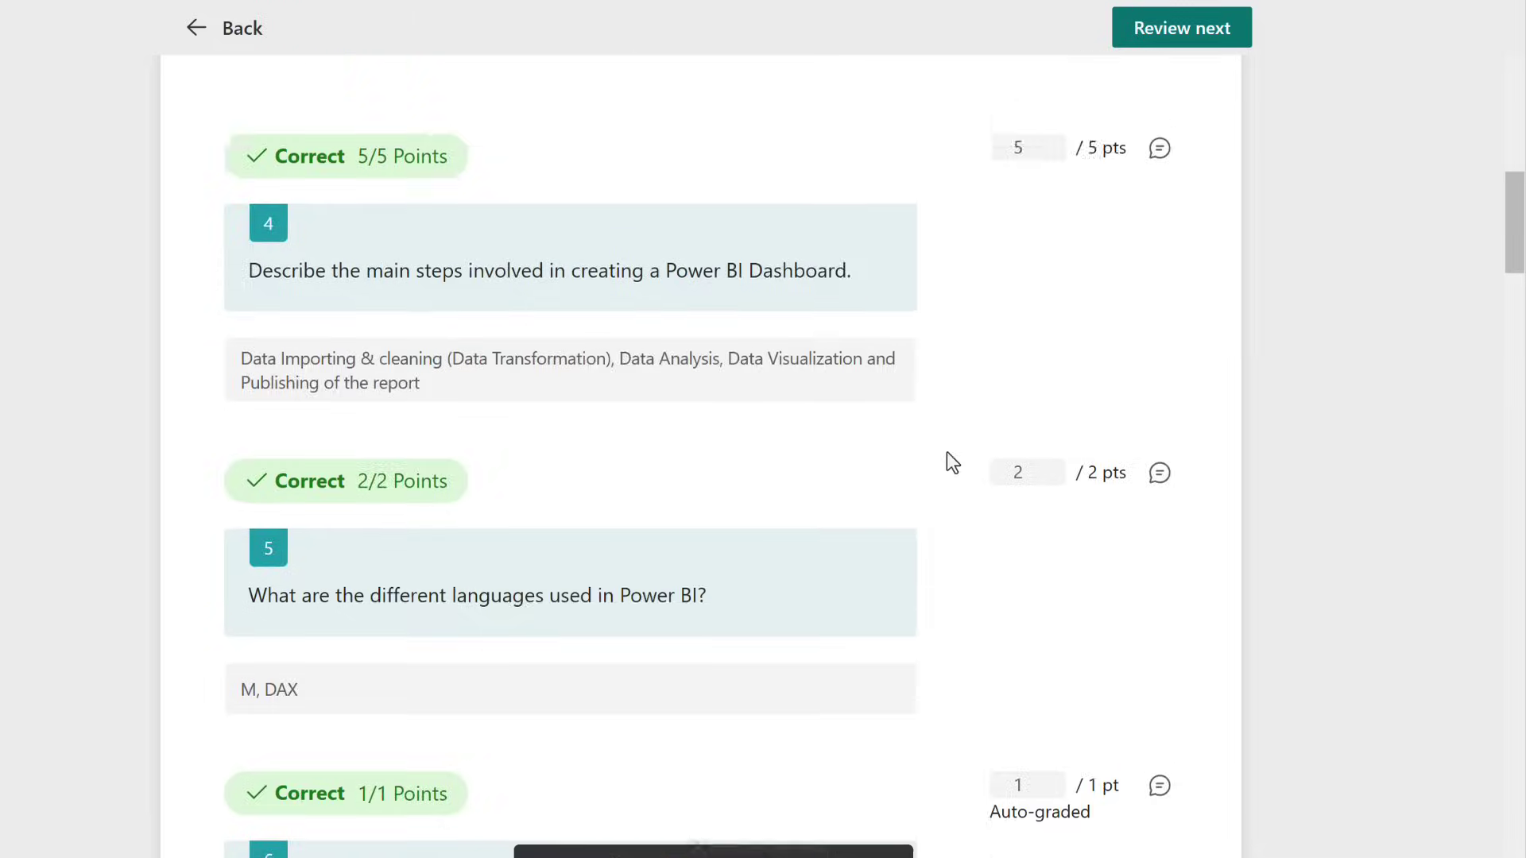
pyautogui.scroll(6, 943, 457)
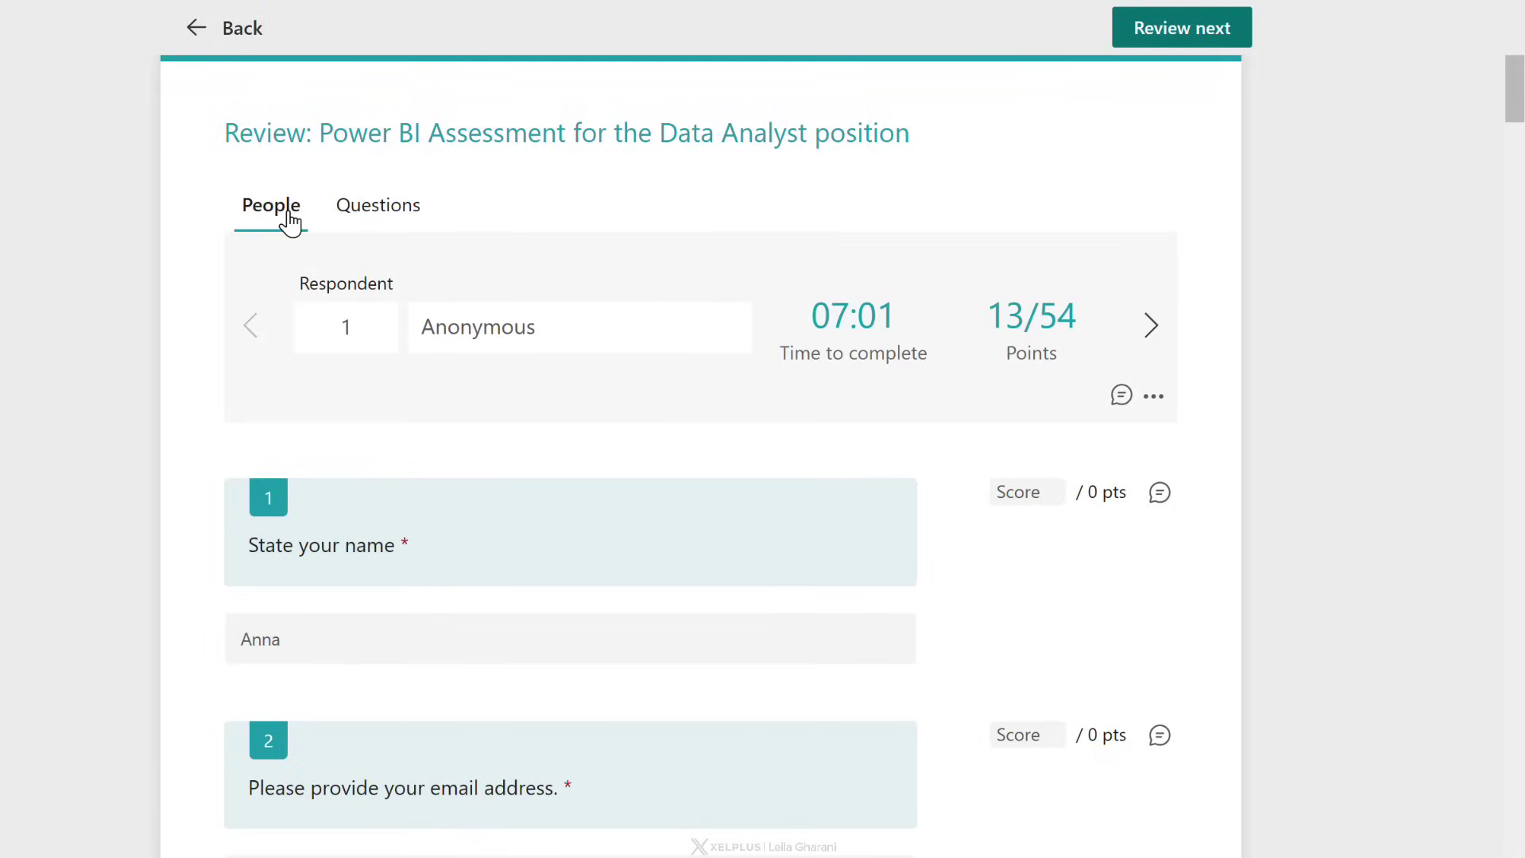
# In the question-by-question review, go to question 4 and give its second response 5 points.
pyautogui.click(381, 207)
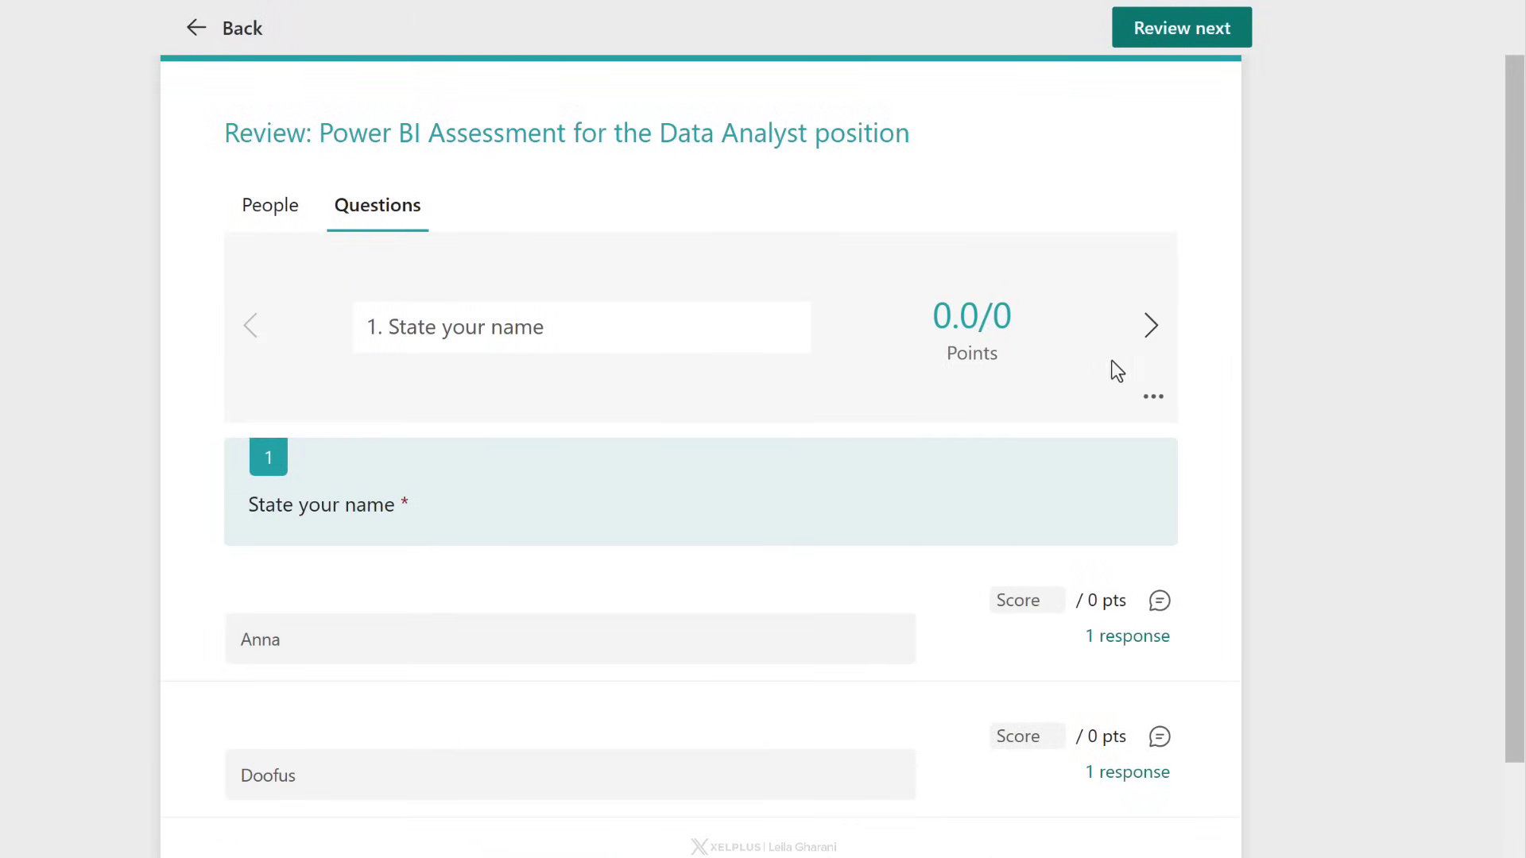
pyautogui.click(1161, 343)
pyautogui.click(1160, 343)
pyautogui.click(1161, 346)
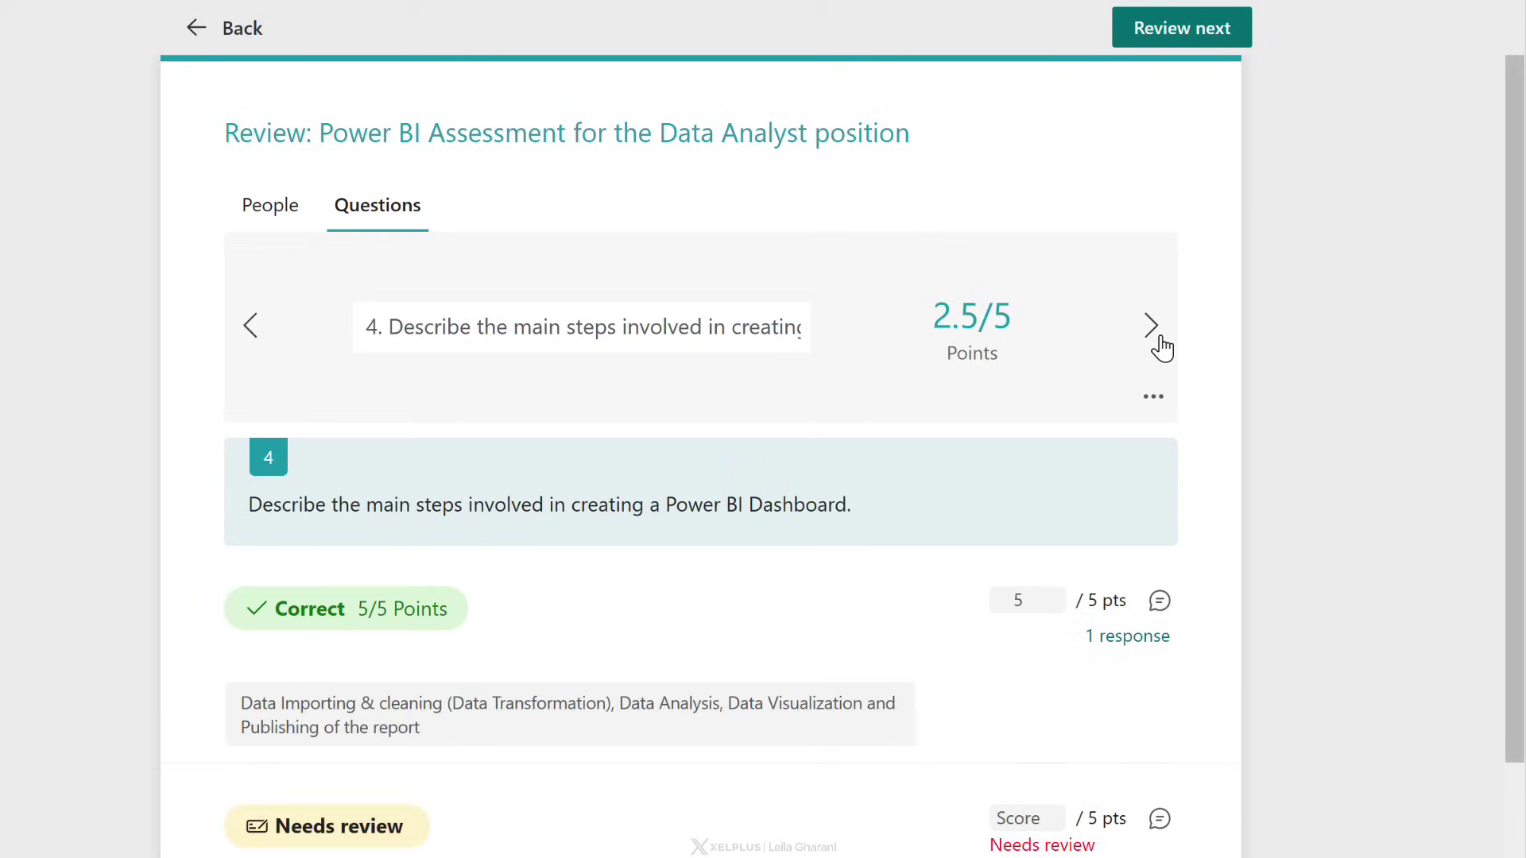
pyautogui.click(1161, 346)
pyautogui.click(1161, 347)
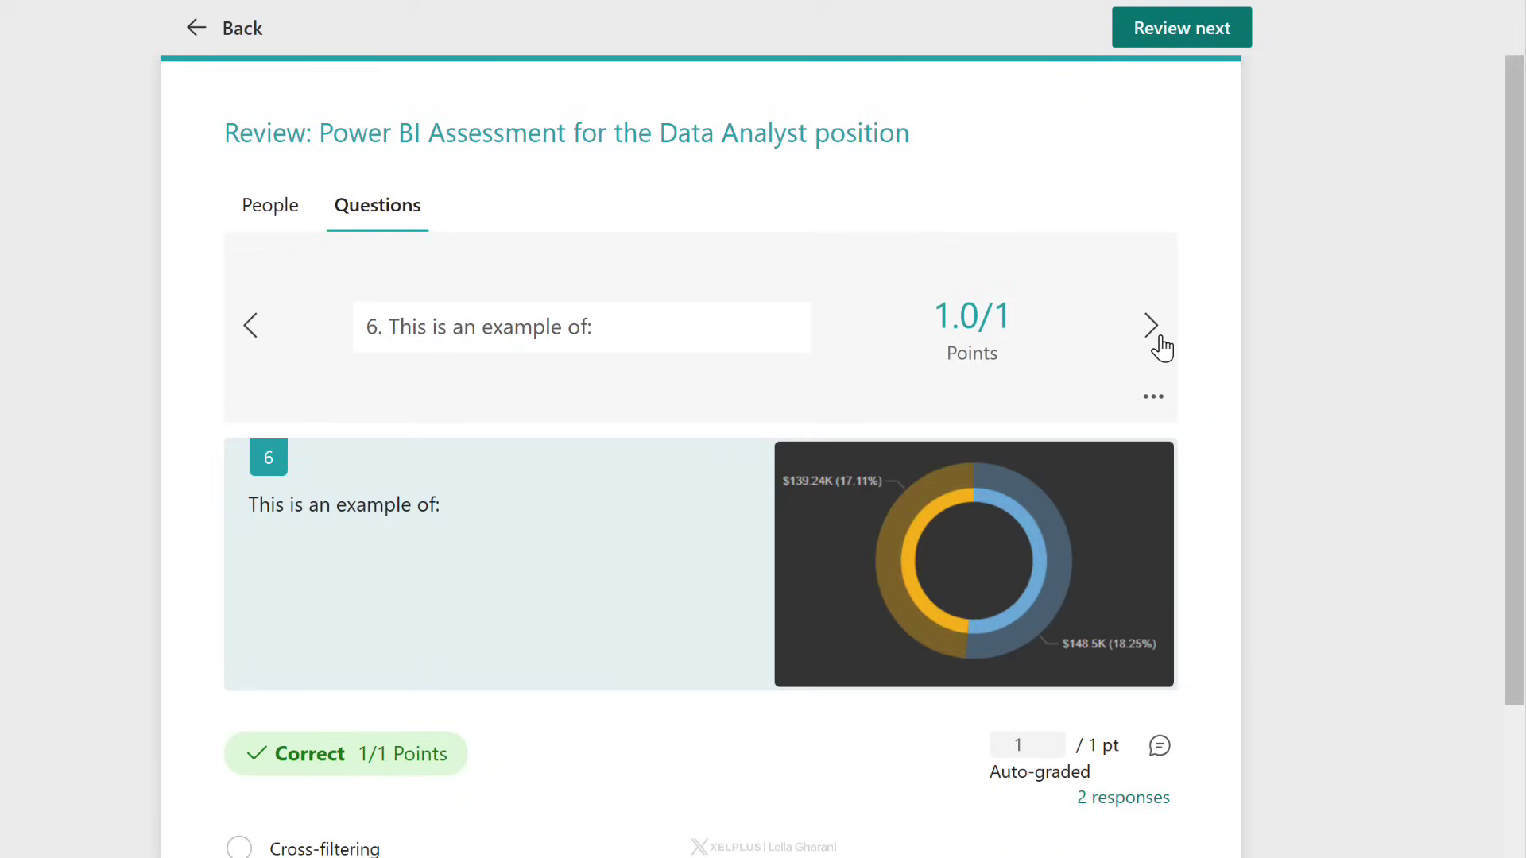
pyautogui.click(1161, 346)
pyautogui.click(1161, 347)
pyautogui.scroll(-2, 706, 529)
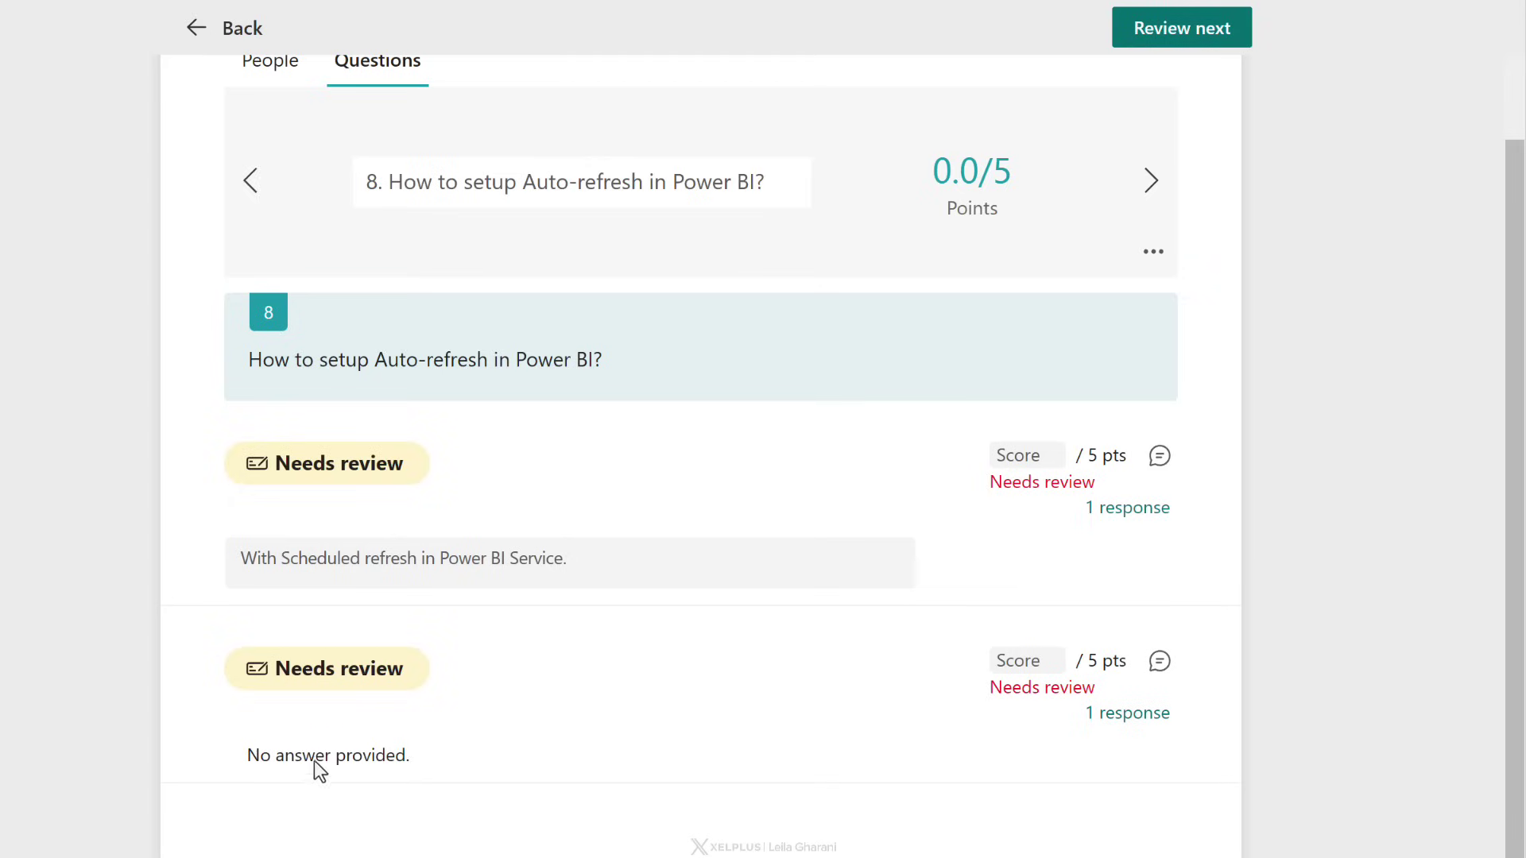
pyautogui.click(246, 181)
pyautogui.click(247, 182)
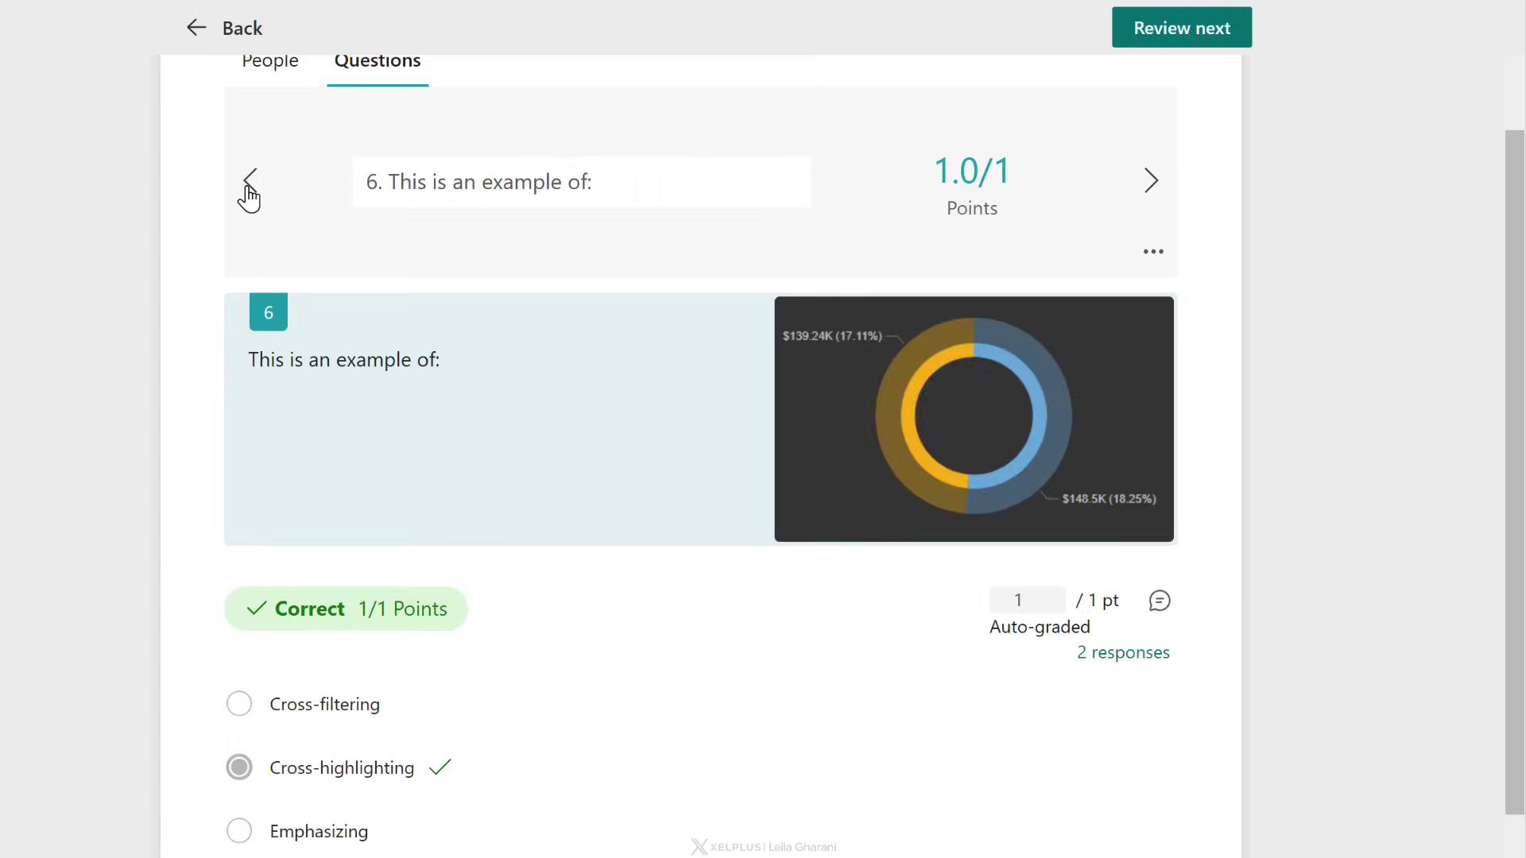
pyautogui.click(246, 181)
pyautogui.click(247, 182)
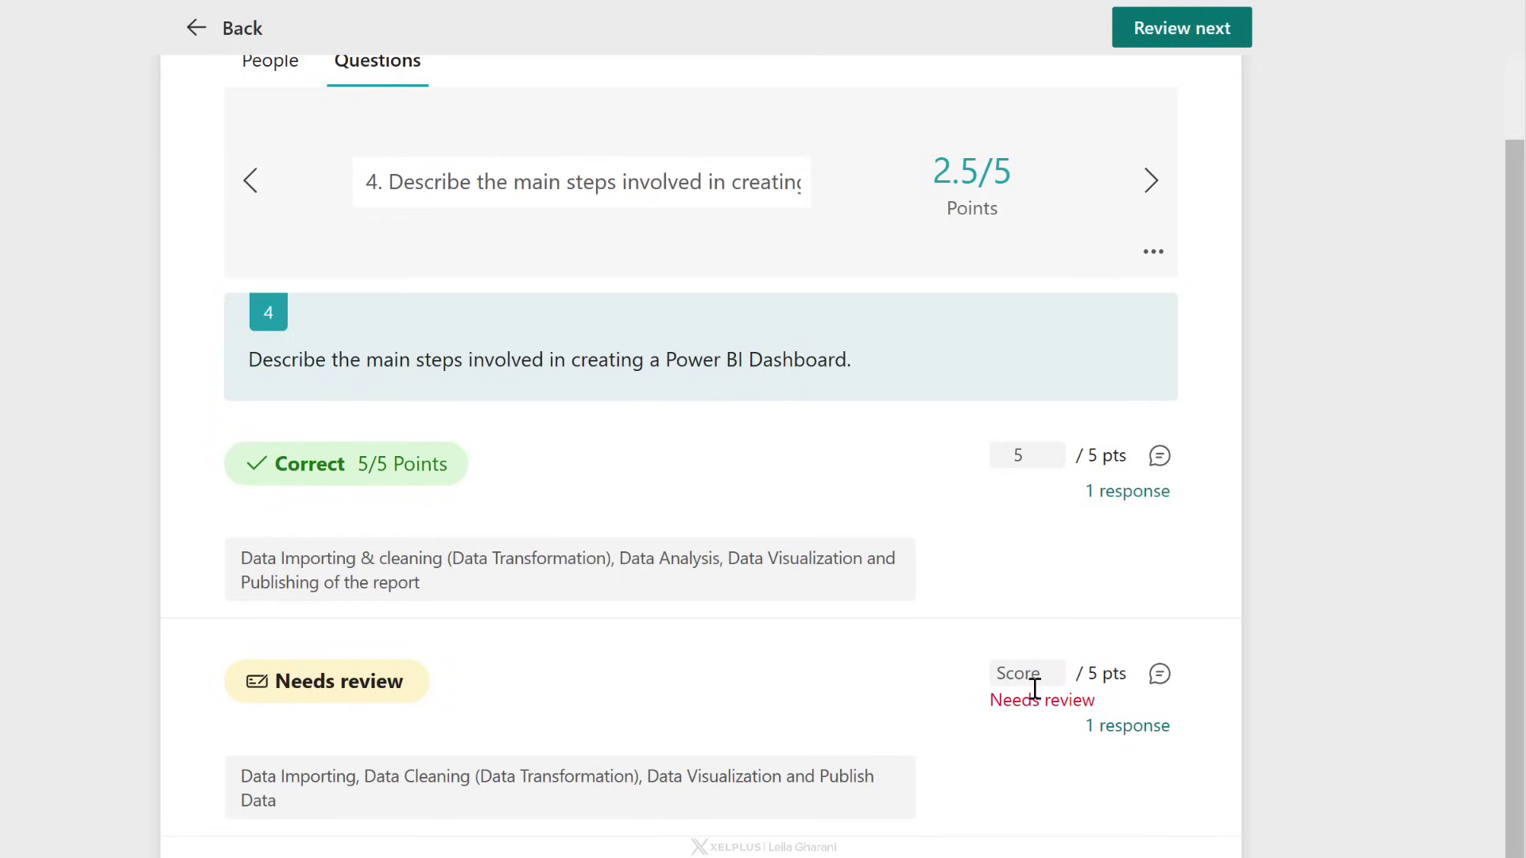
pyautogui.write('5')
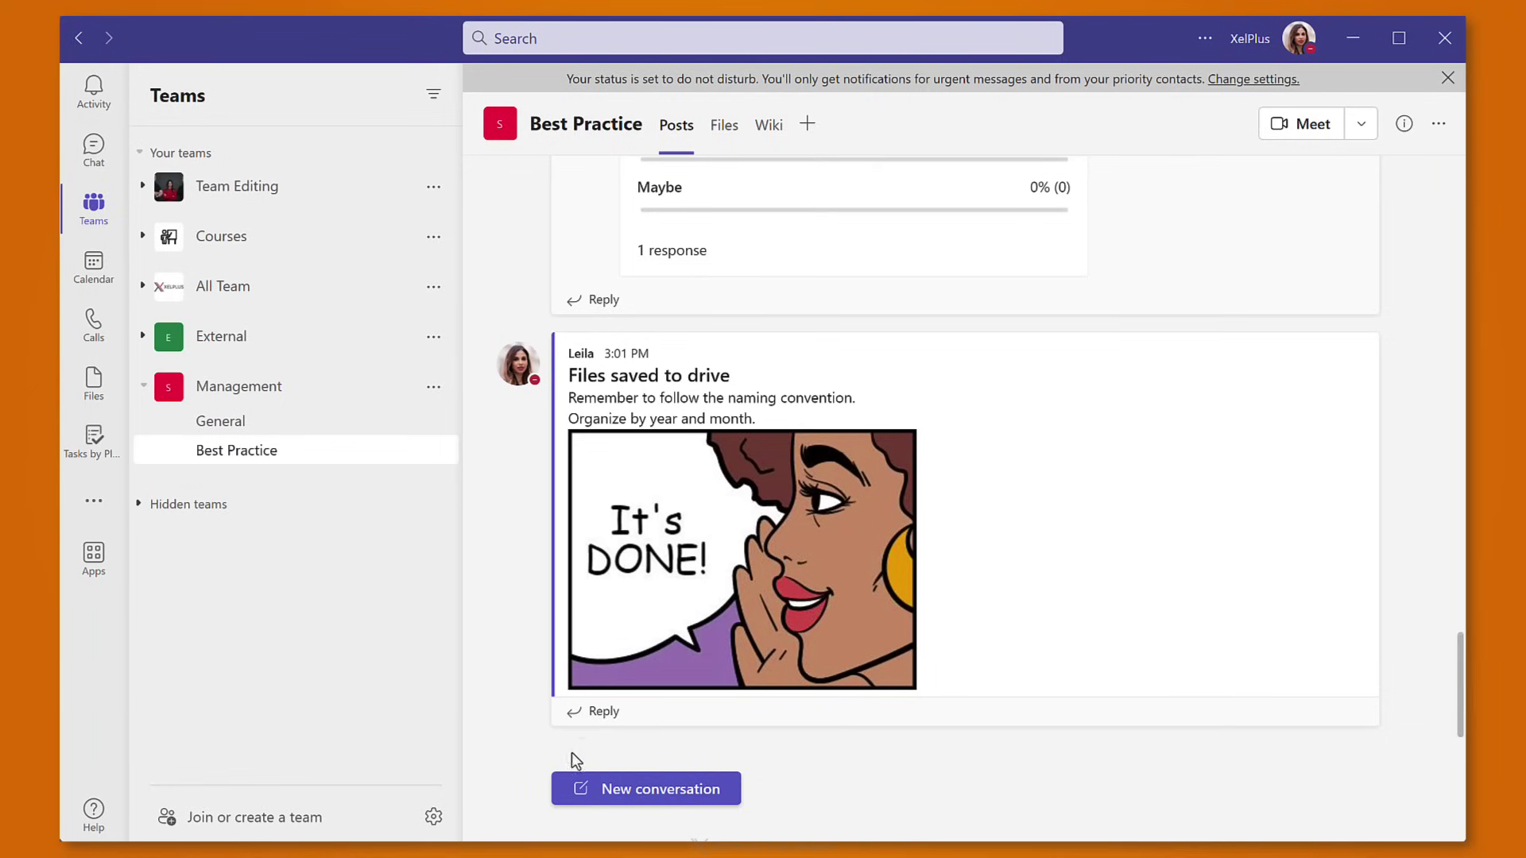
# Start a new Best Practice channel post and choose the Polls app from More apps.
pyautogui.click(632, 796)
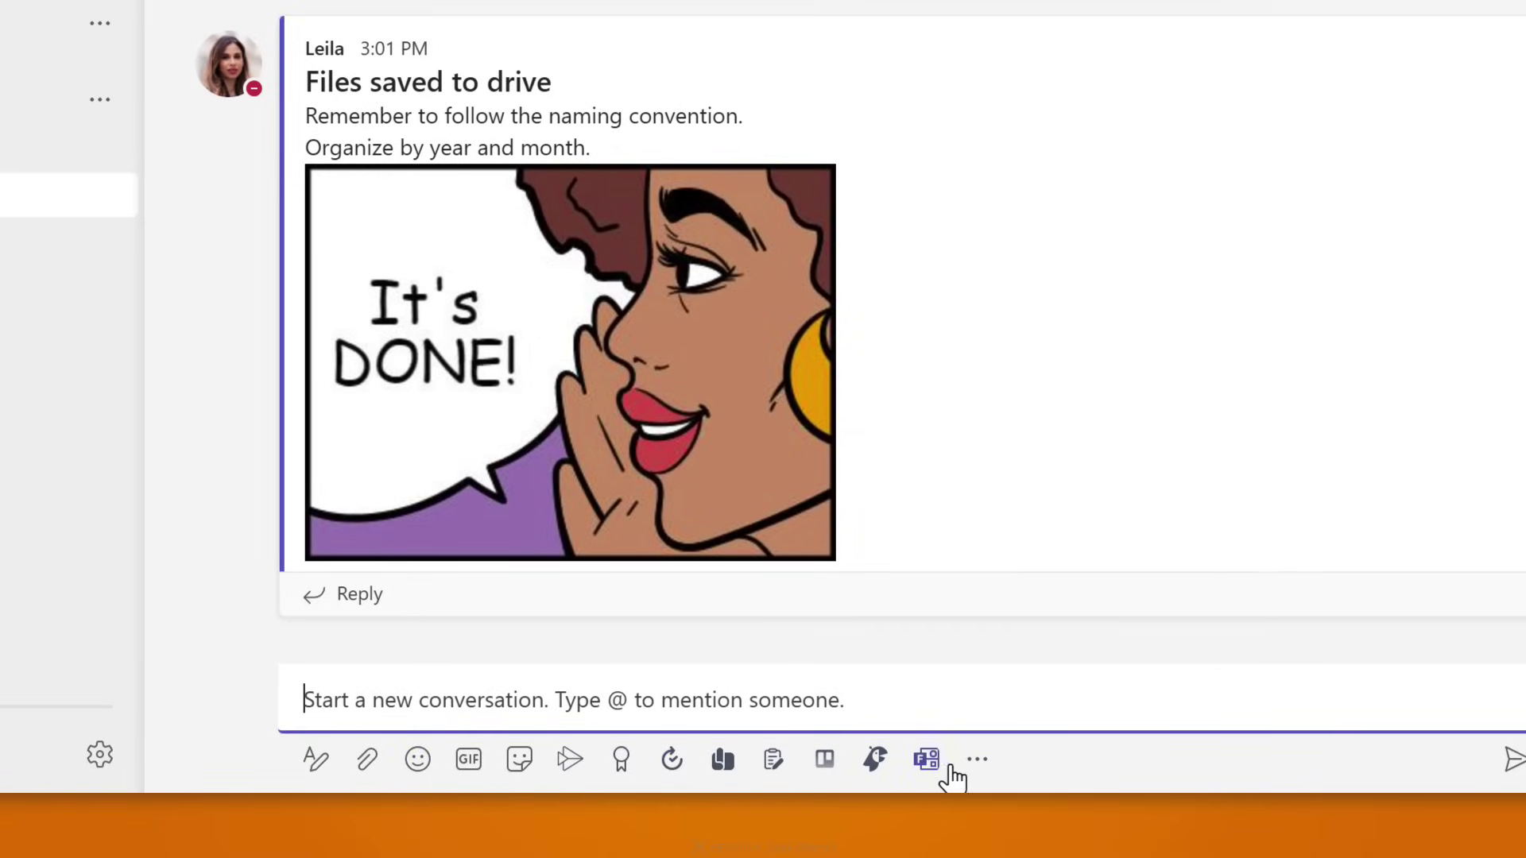
pyautogui.click(979, 764)
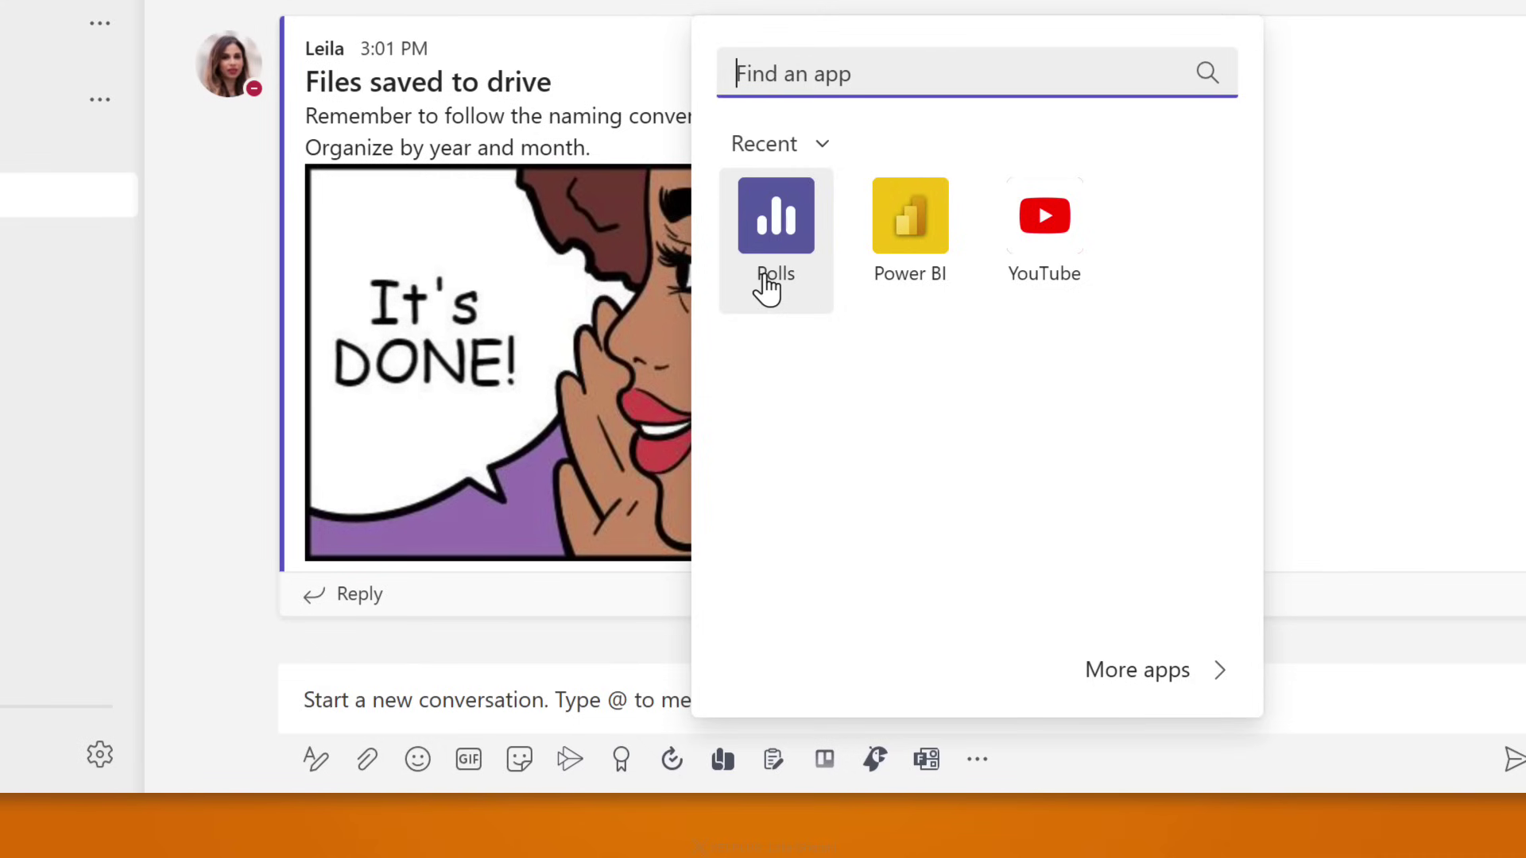
pyautogui.click(1128, 674)
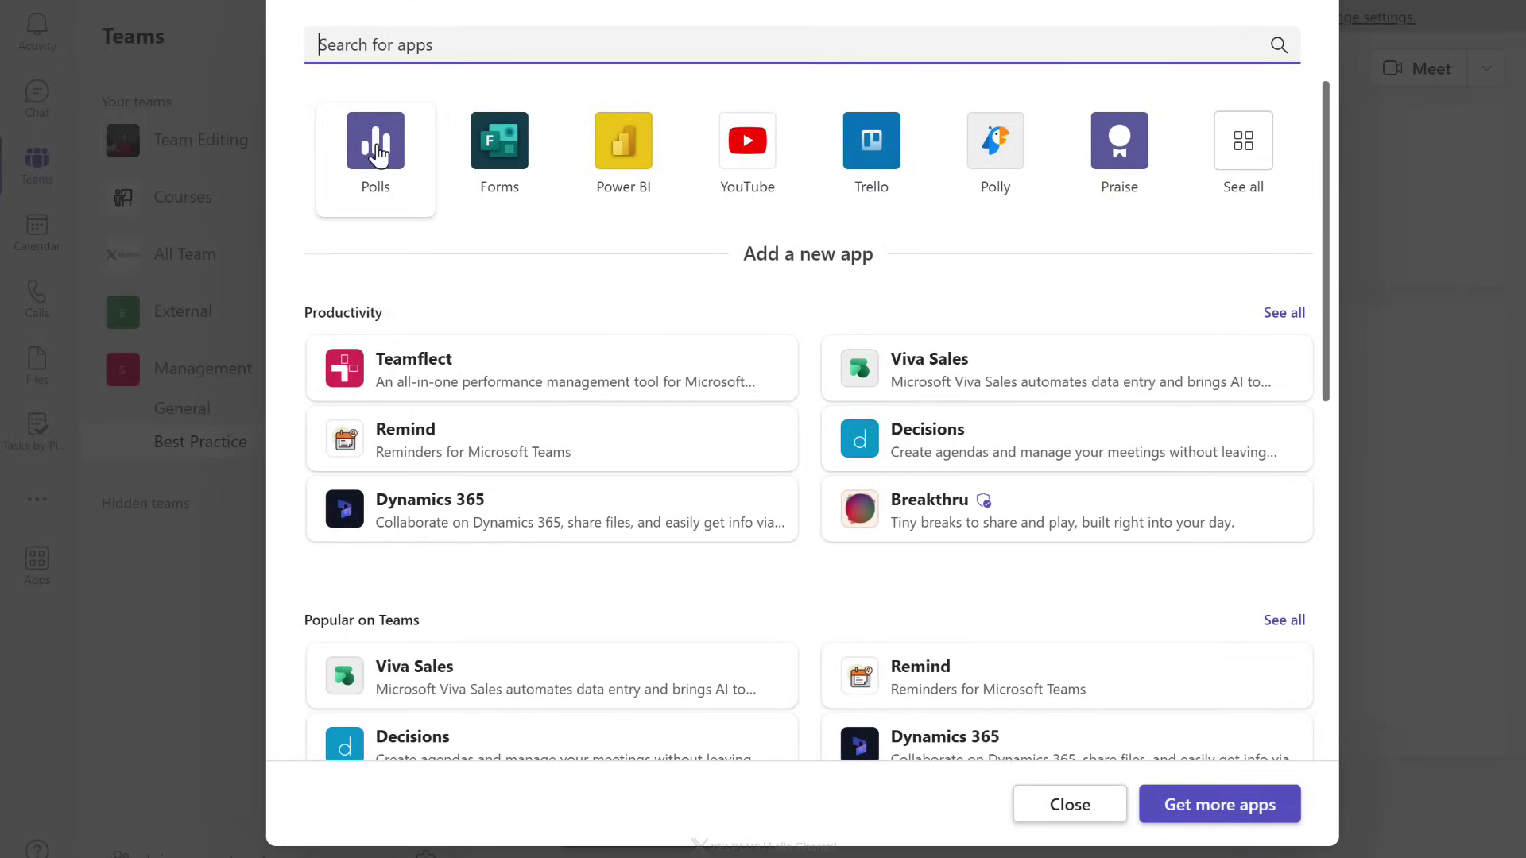
pyautogui.press('Escape')
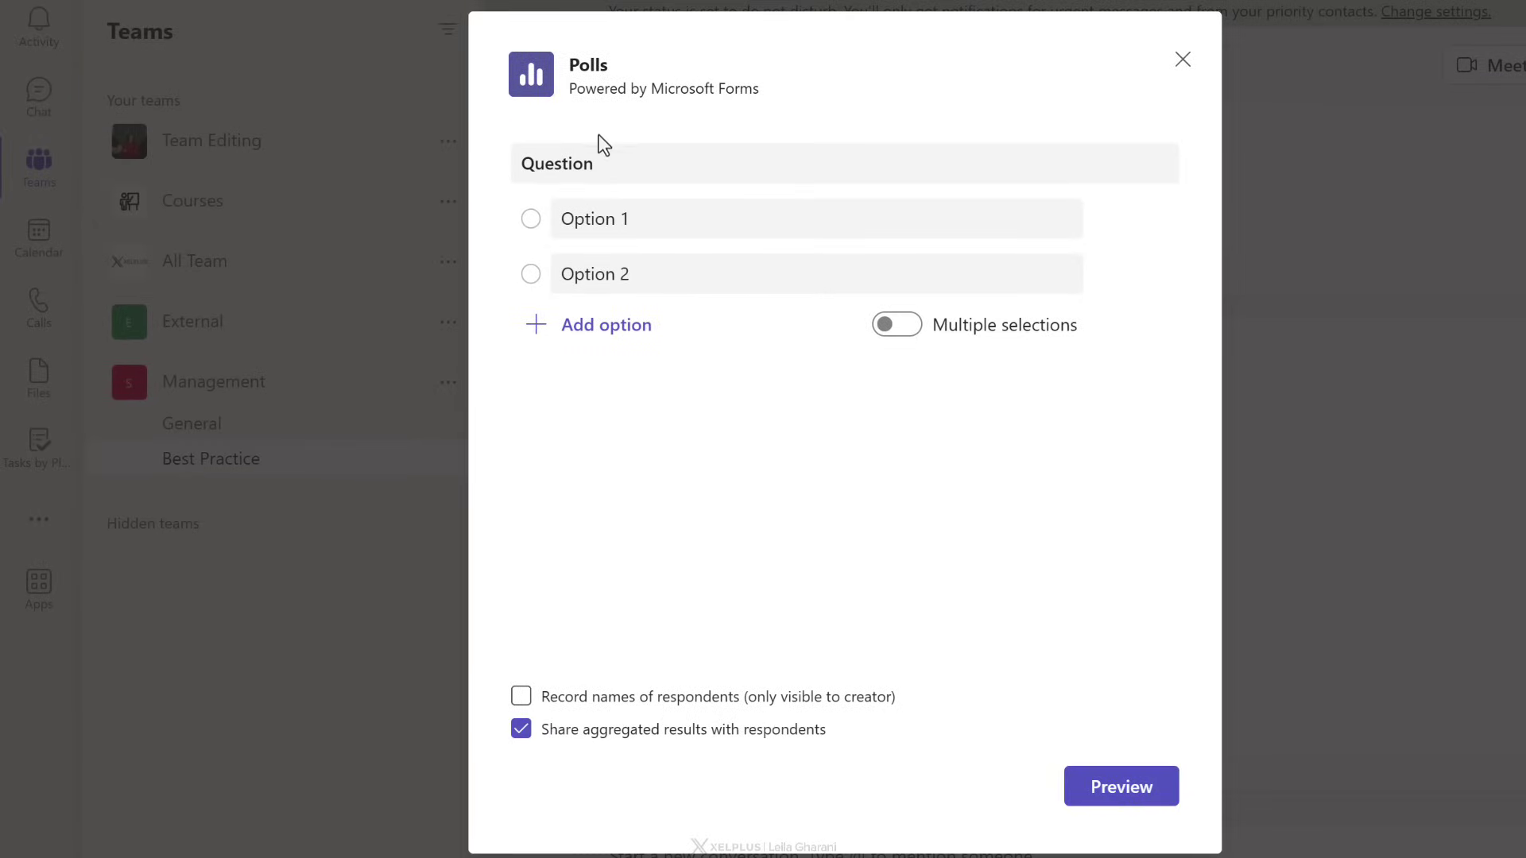
# Write the poll question 'Will you consider subscribing?' with Yes, No and Maybe answers.
pyautogui.click(604, 147)
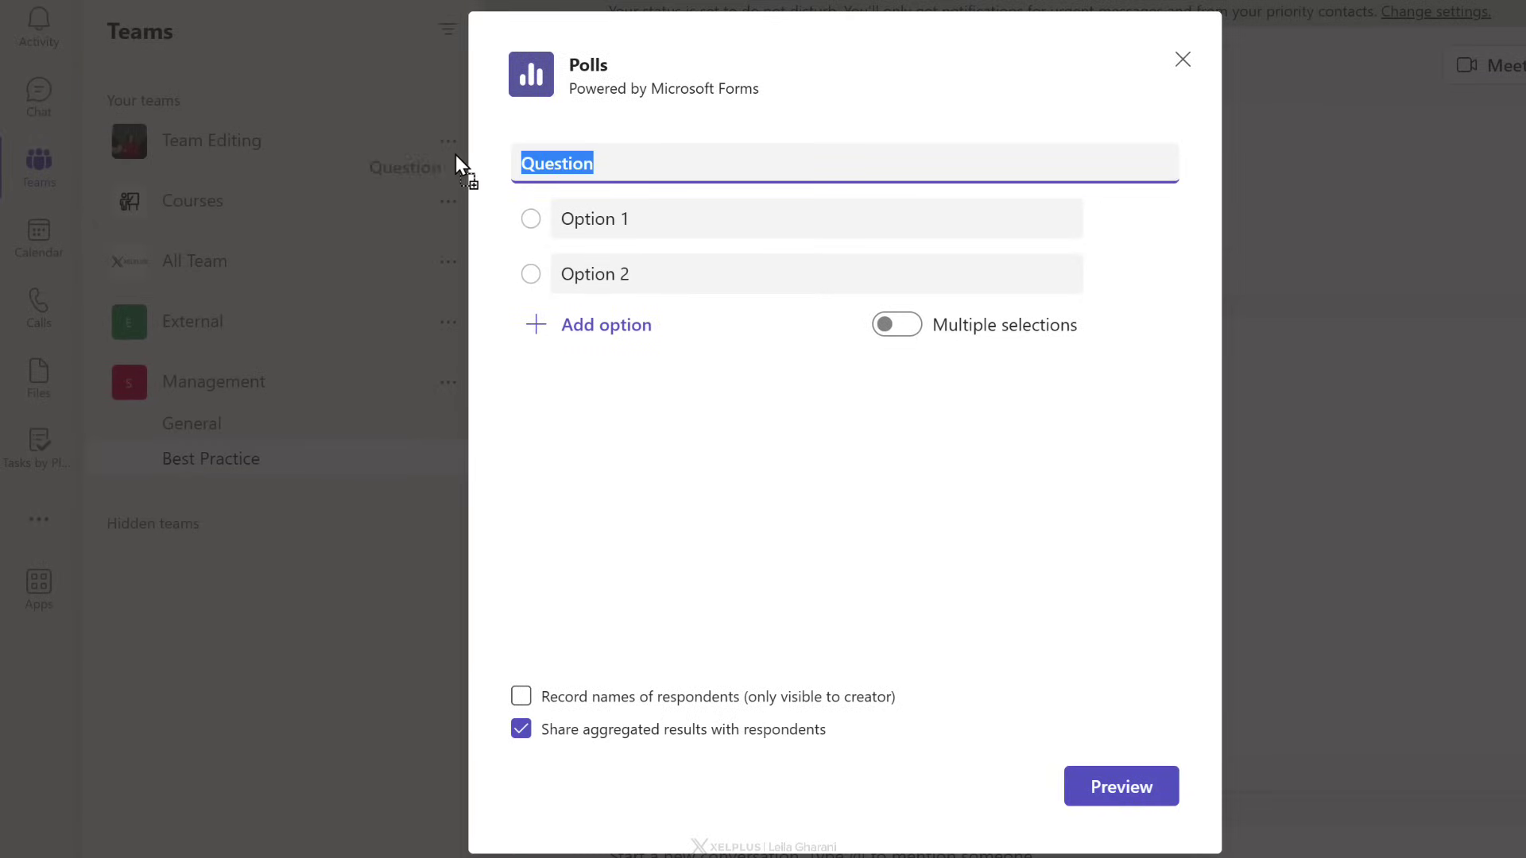
pyautogui.write('Will you consider subscribing?')
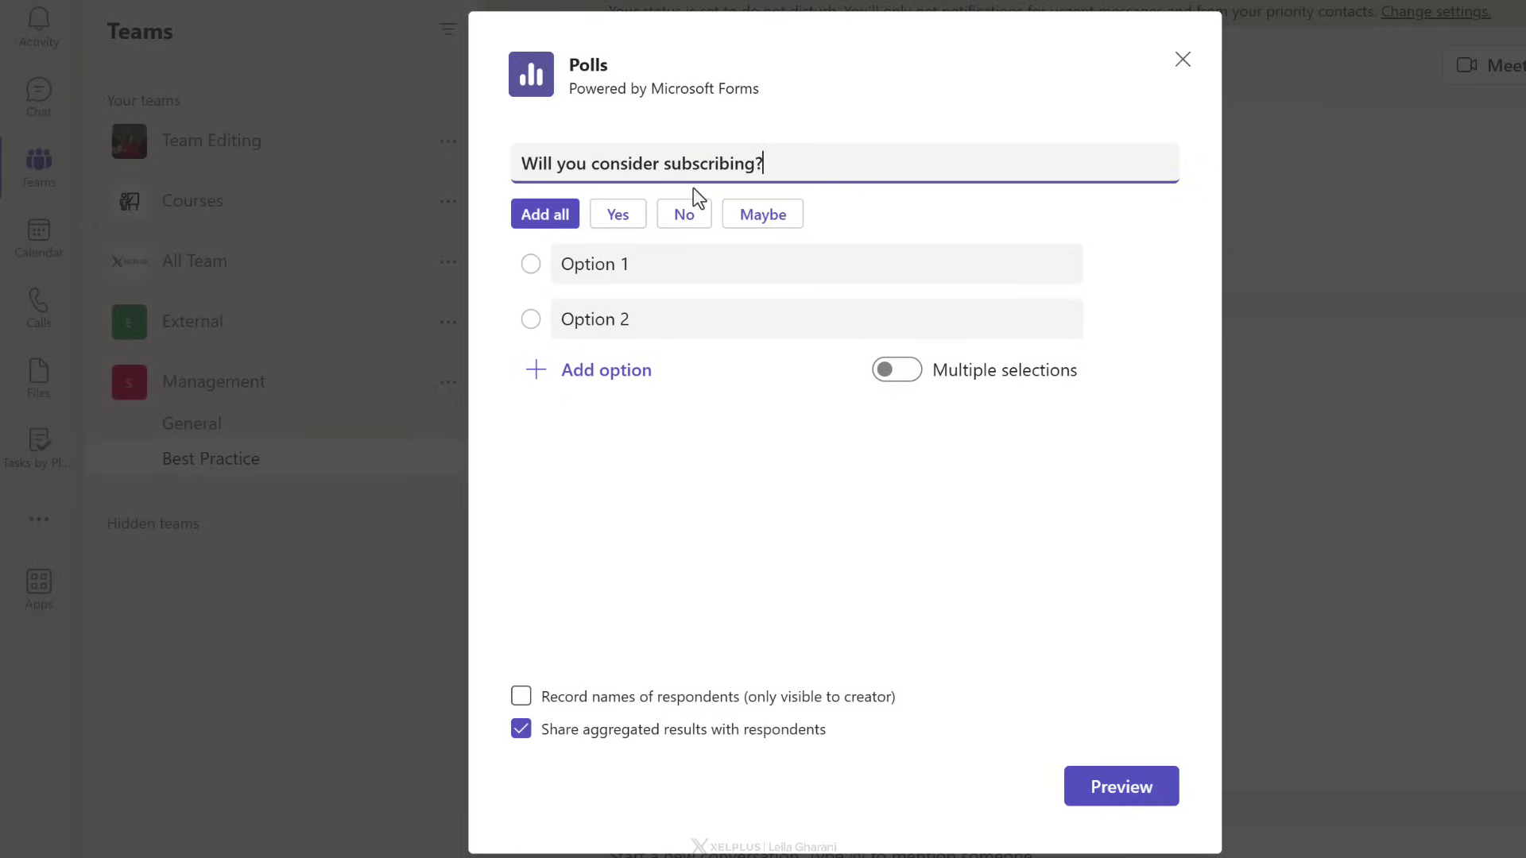
pyautogui.click(528, 218)
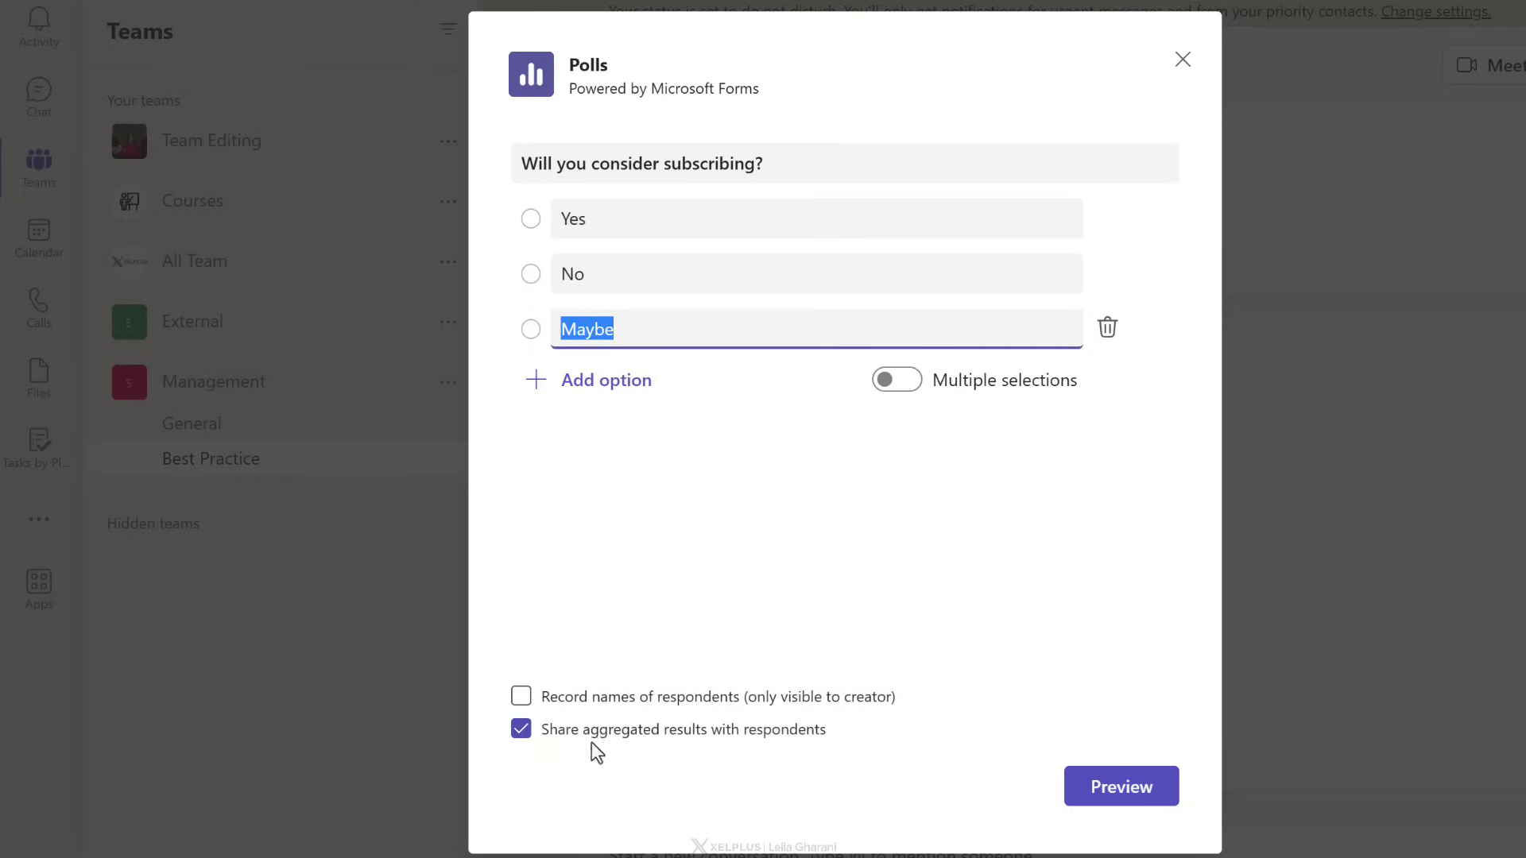
# Keep aggregated results shared, preview the poll card, and send it to the Best Practice channel.
pyautogui.click(524, 740)
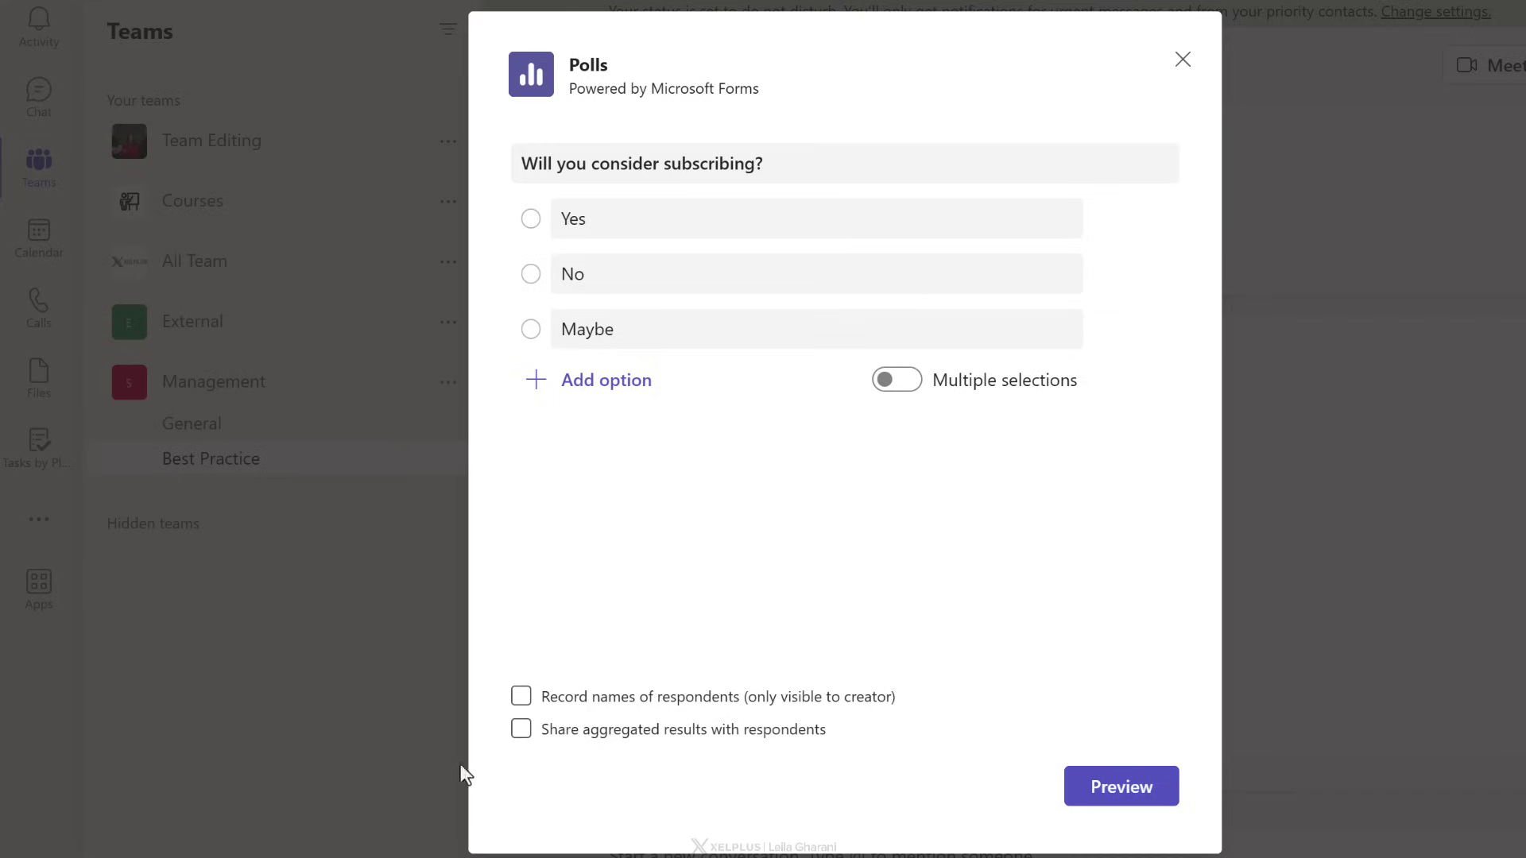
pyautogui.click(522, 736)
pyautogui.click(1090, 795)
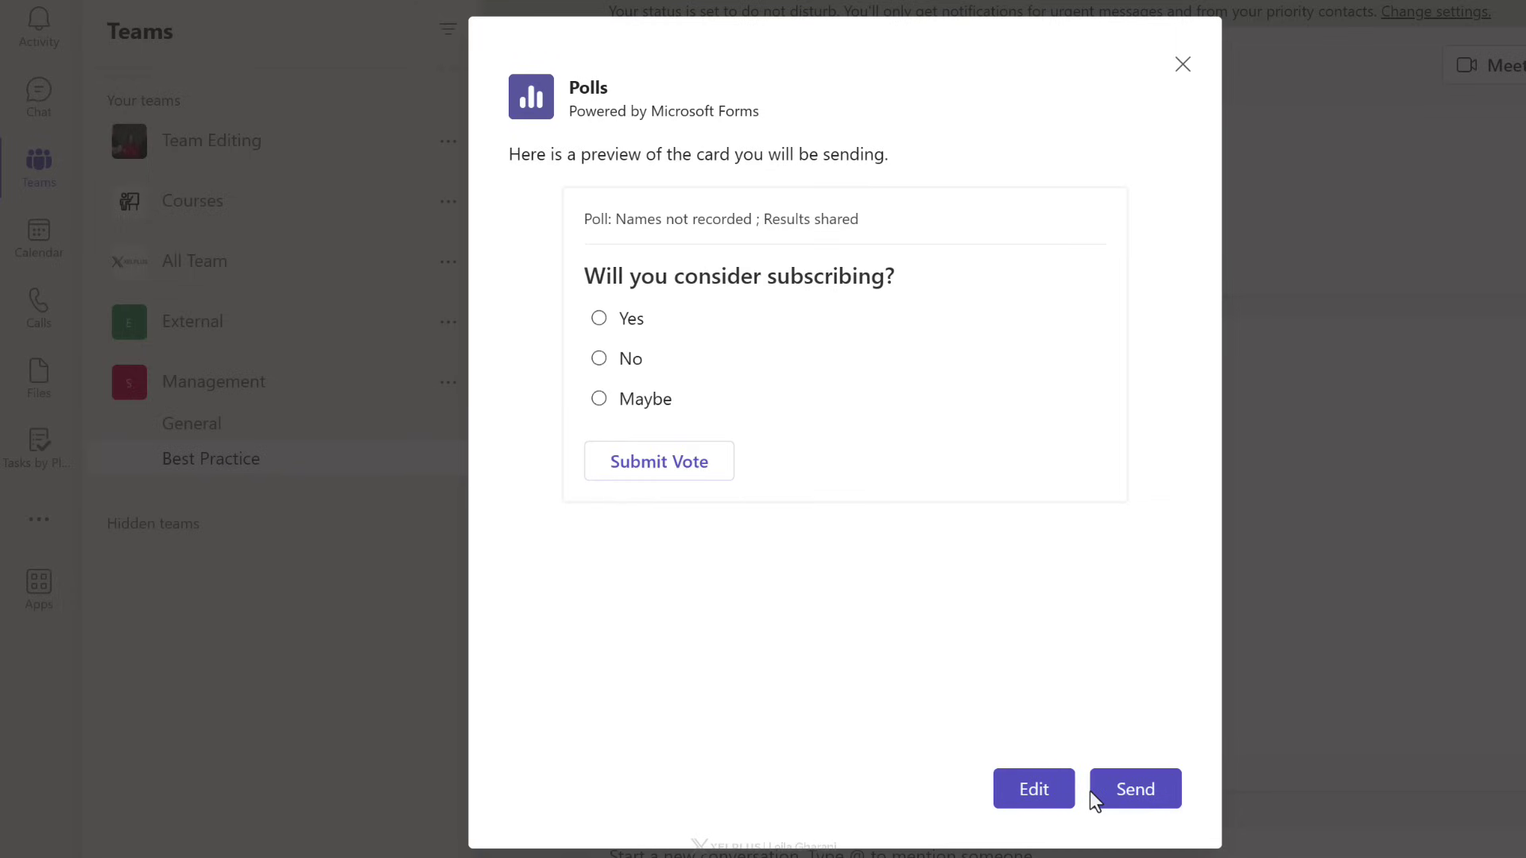
pyautogui.click(1113, 783)
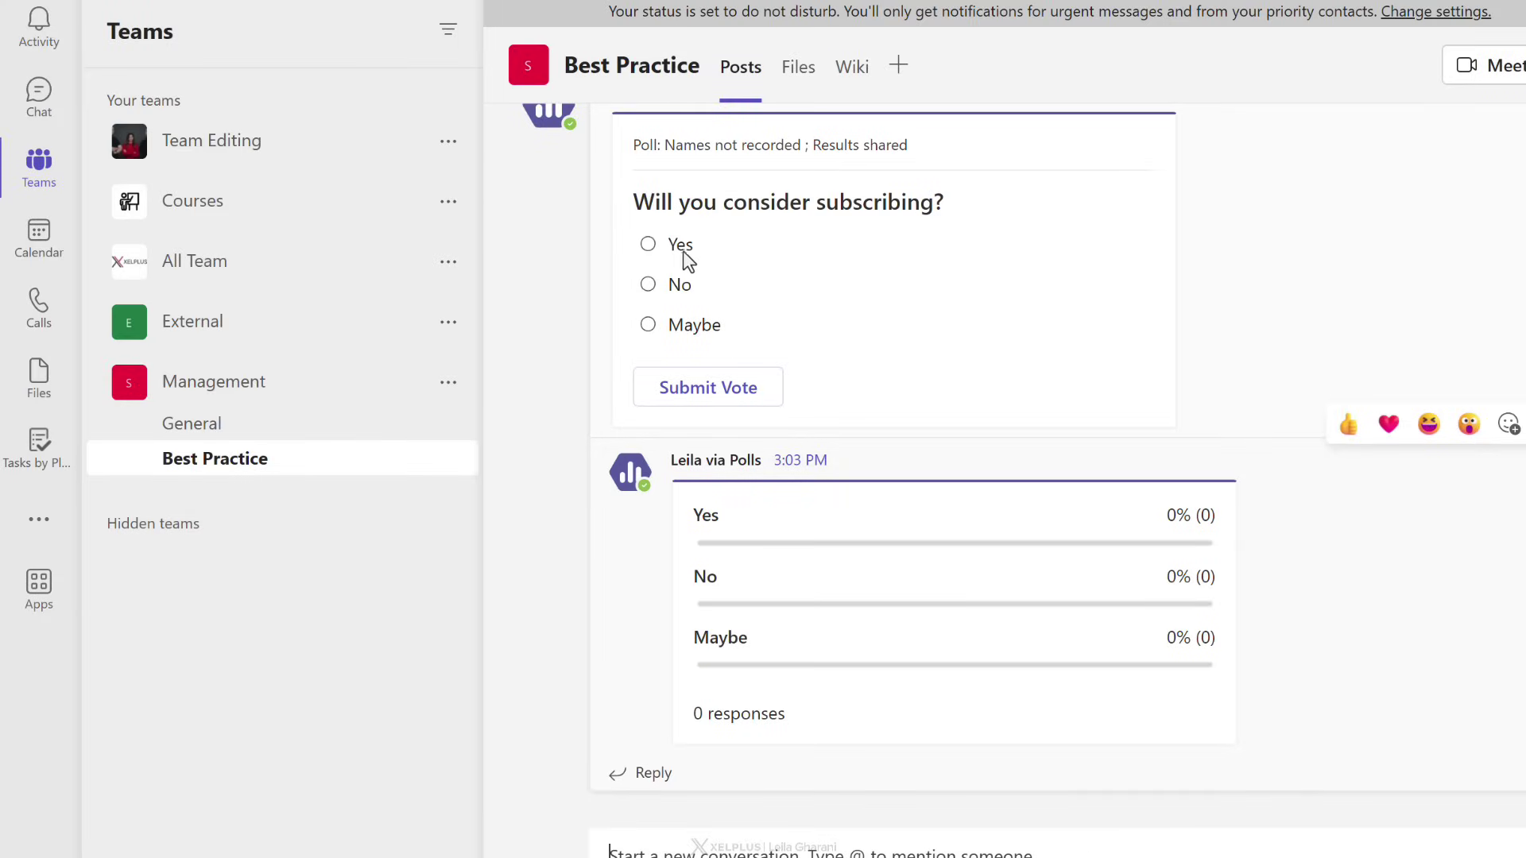
# Vote Yes on the subscribing poll so it shows 1 response, 100% Yes.
pyautogui.click(648, 244)
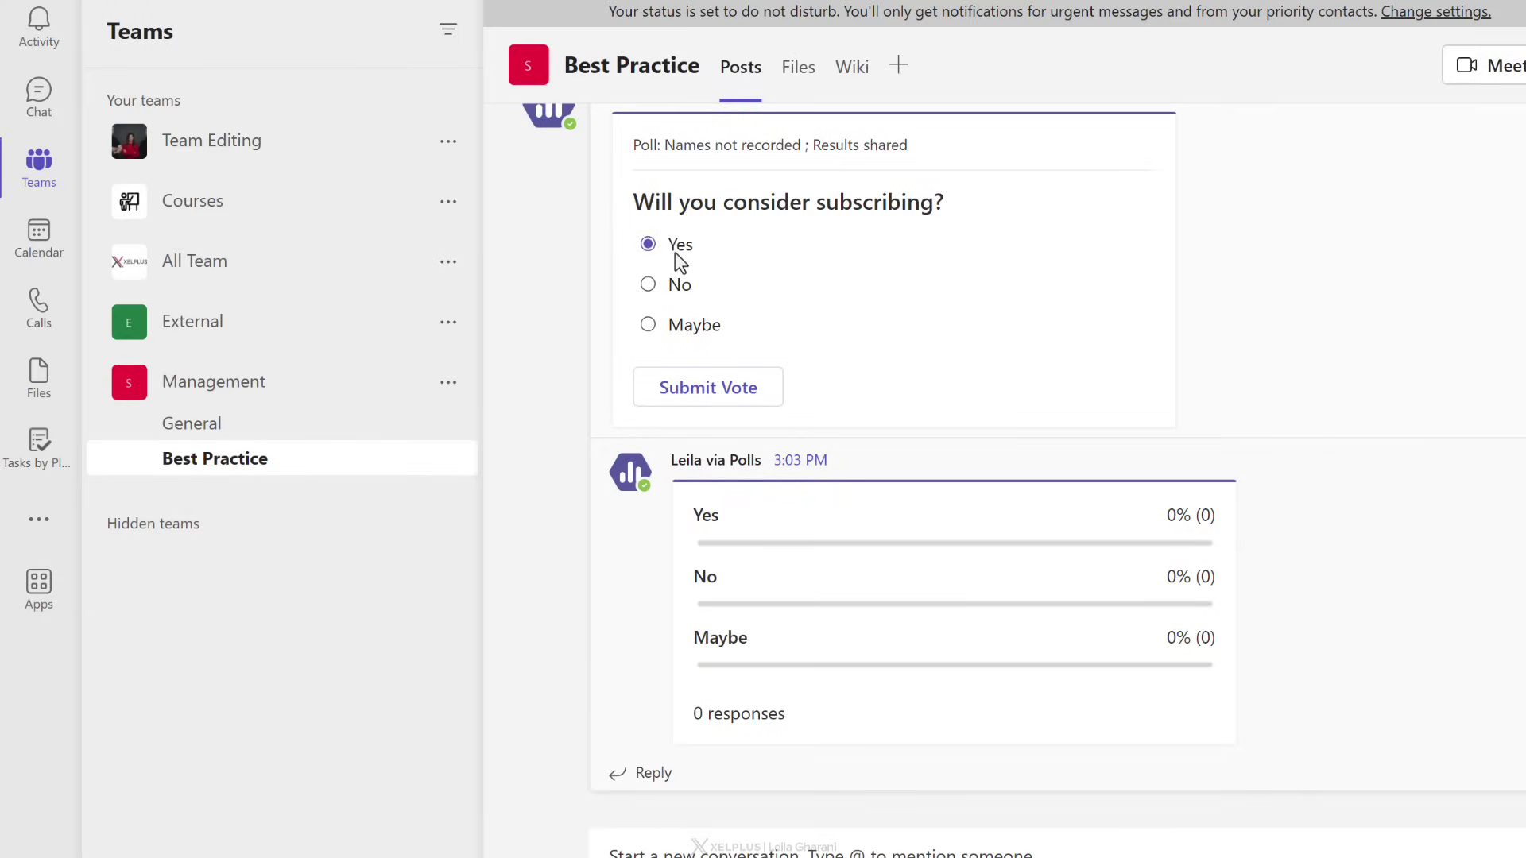
pyautogui.click(706, 386)
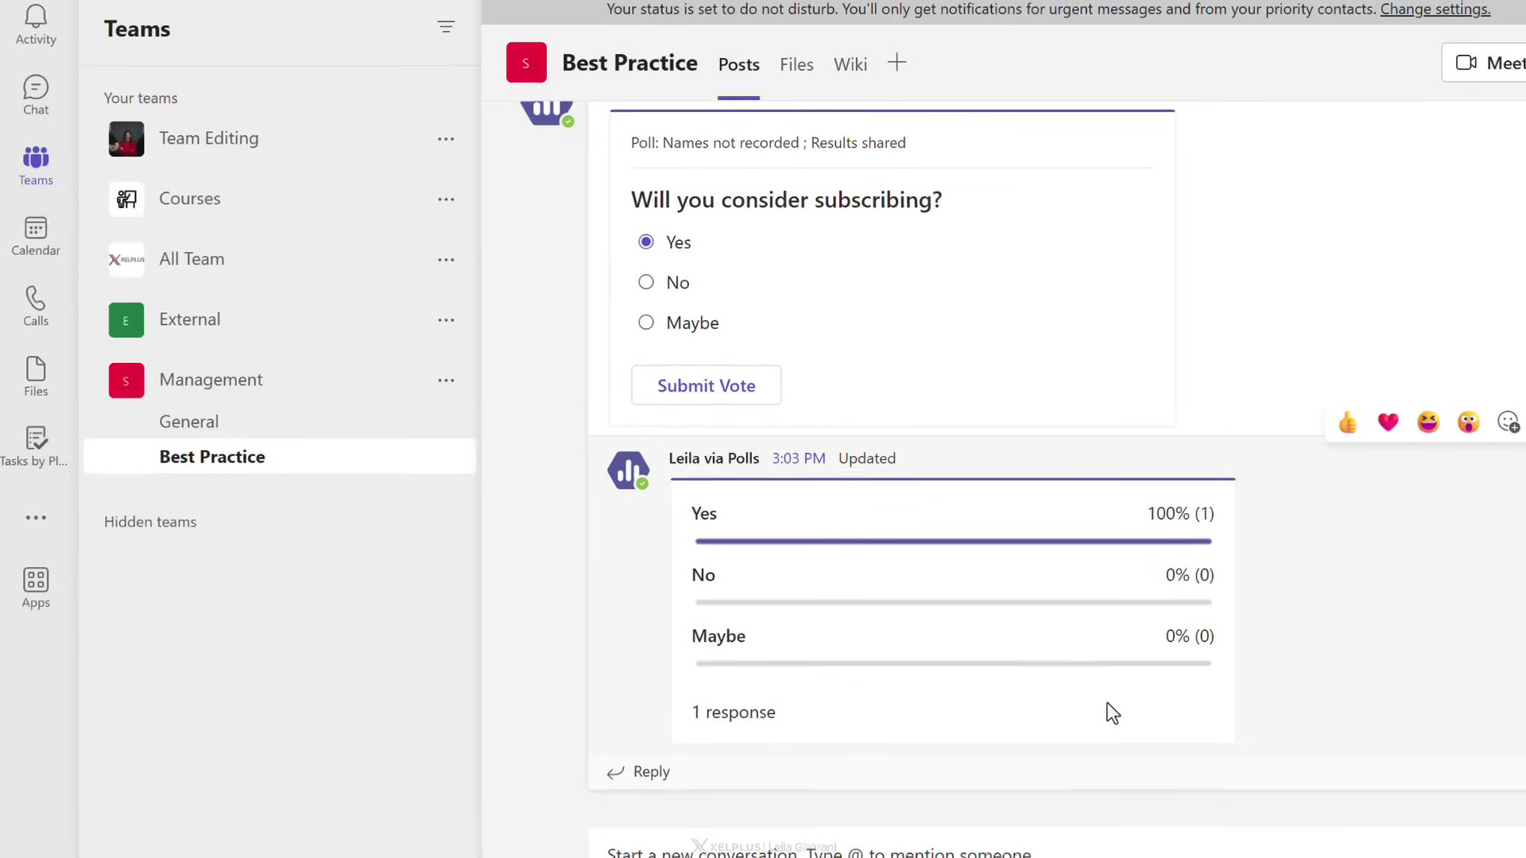
pyautogui.click(957, 785)
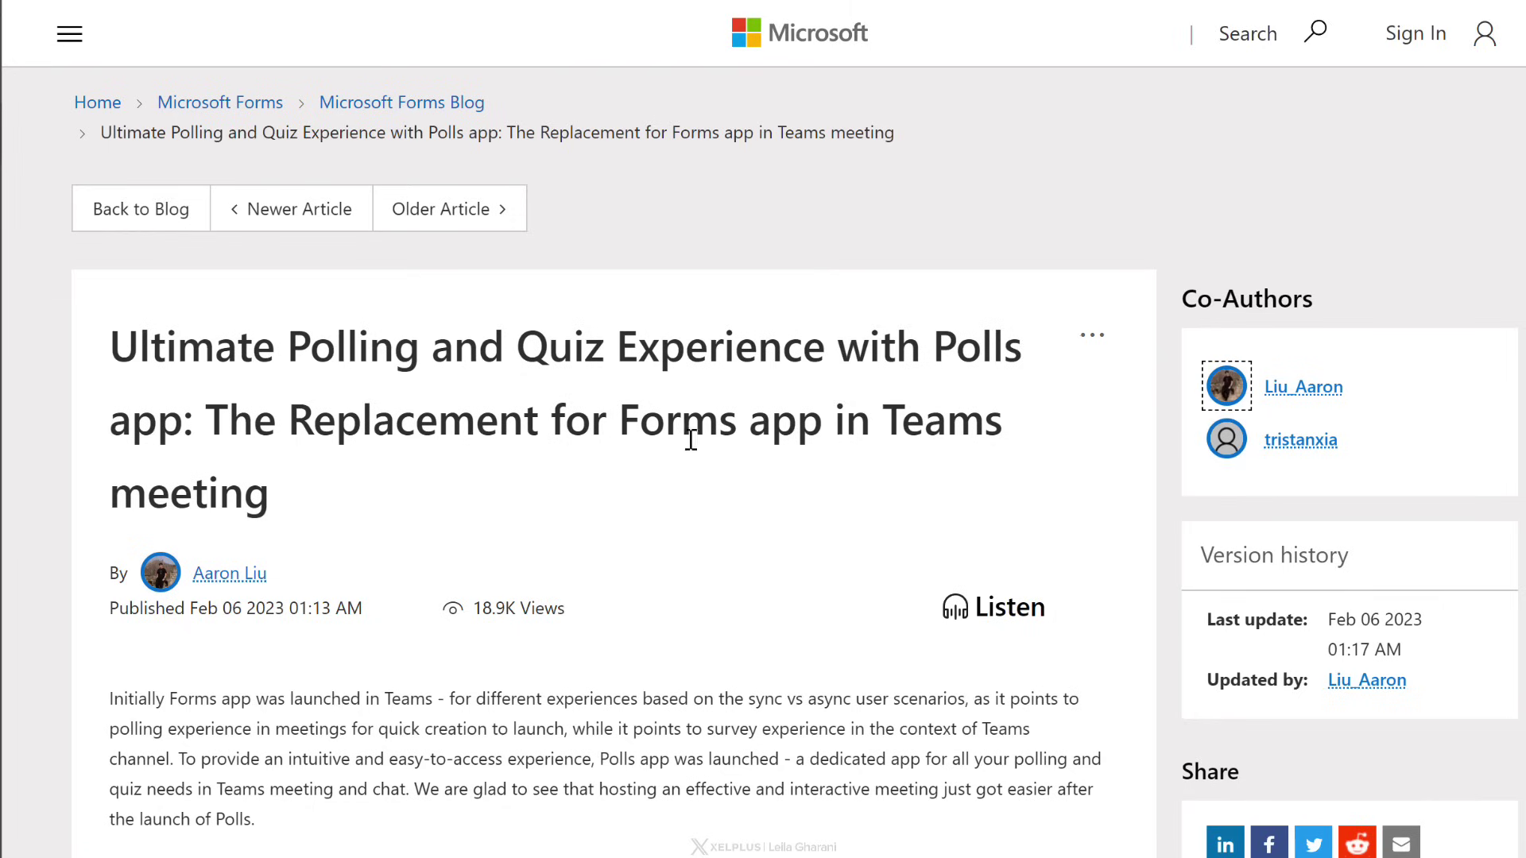
pyautogui.scroll(-12, 716, 445)
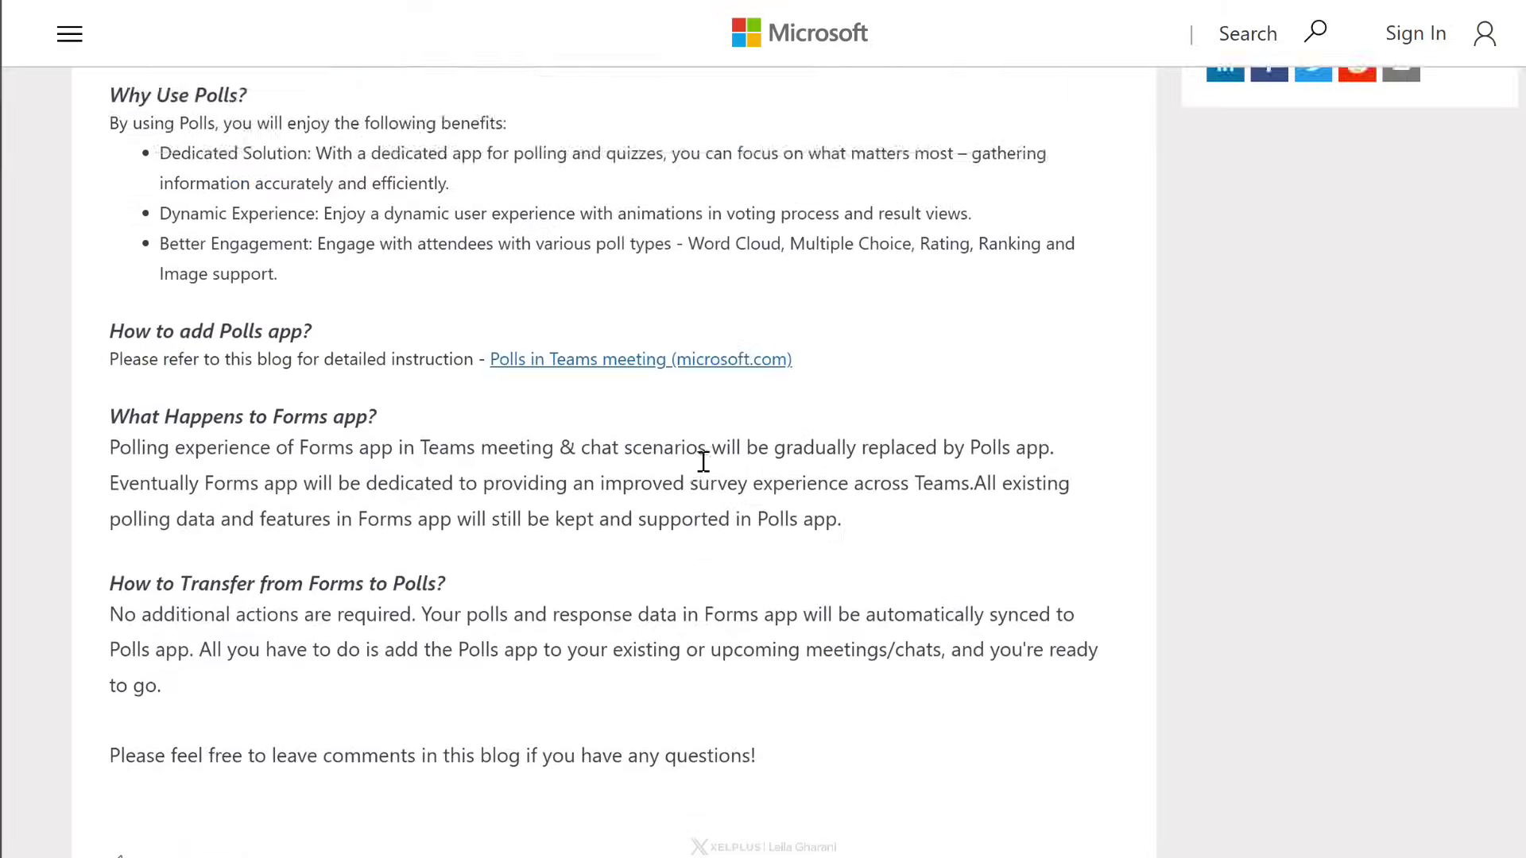